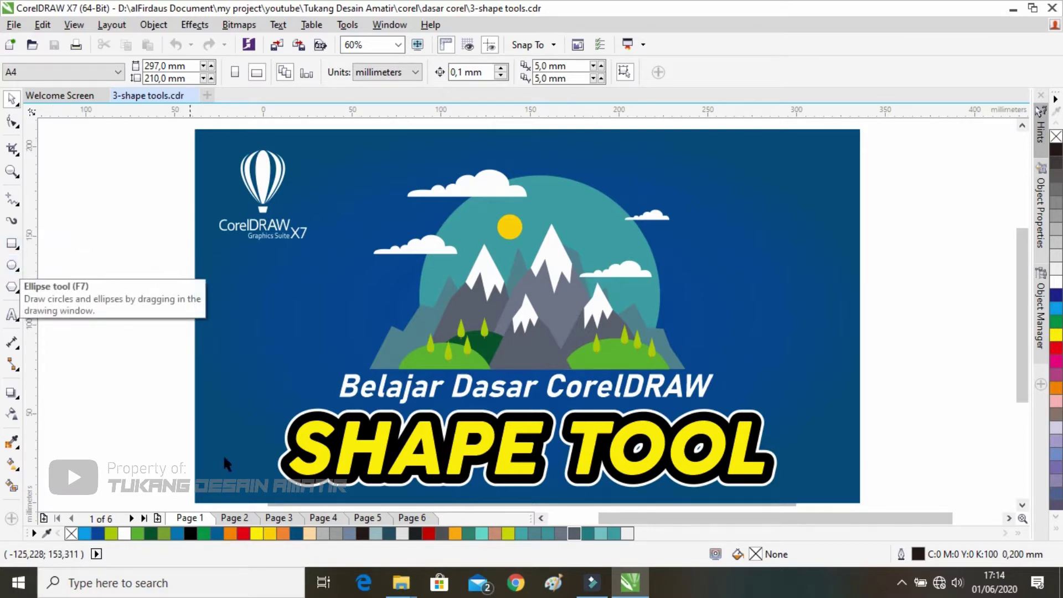
Open Page 2 of the document, the blank page titled "Memodifikasi Objek"
left_click(243, 518)
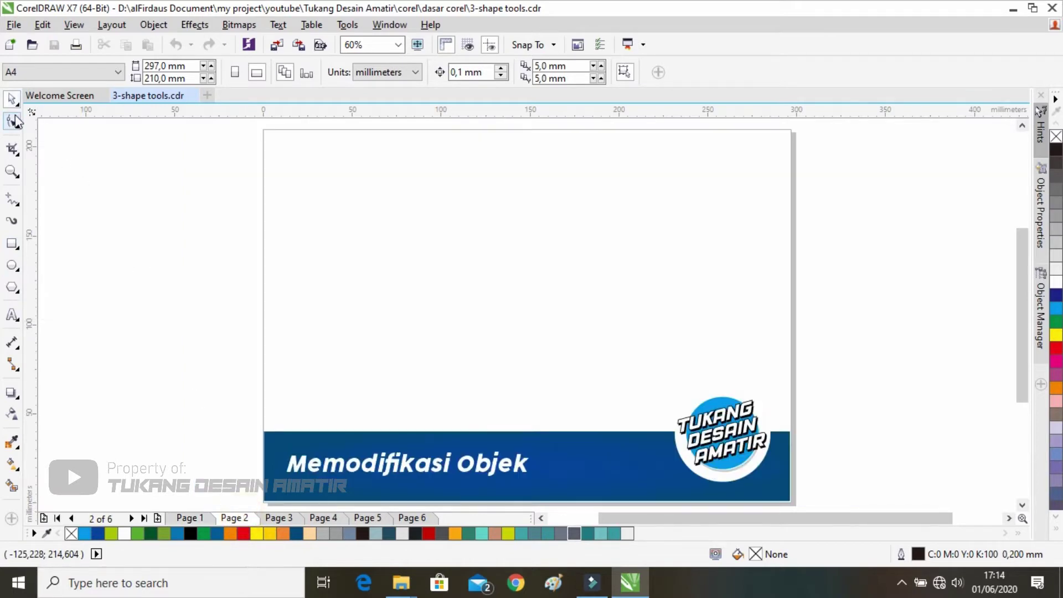
left_click(13, 124)
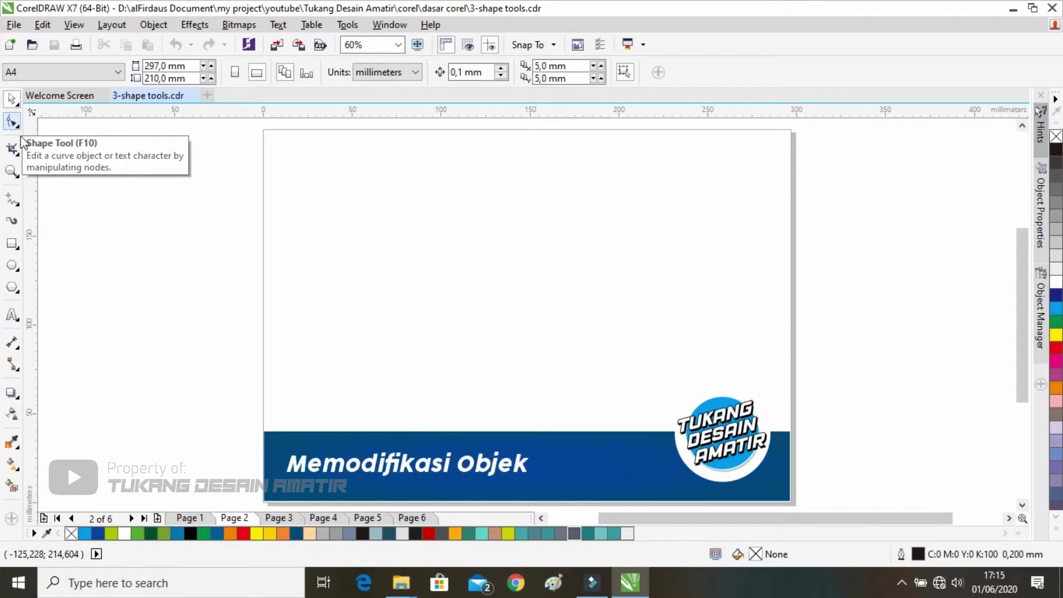
left_click_drag(164, 221, 40, 216)
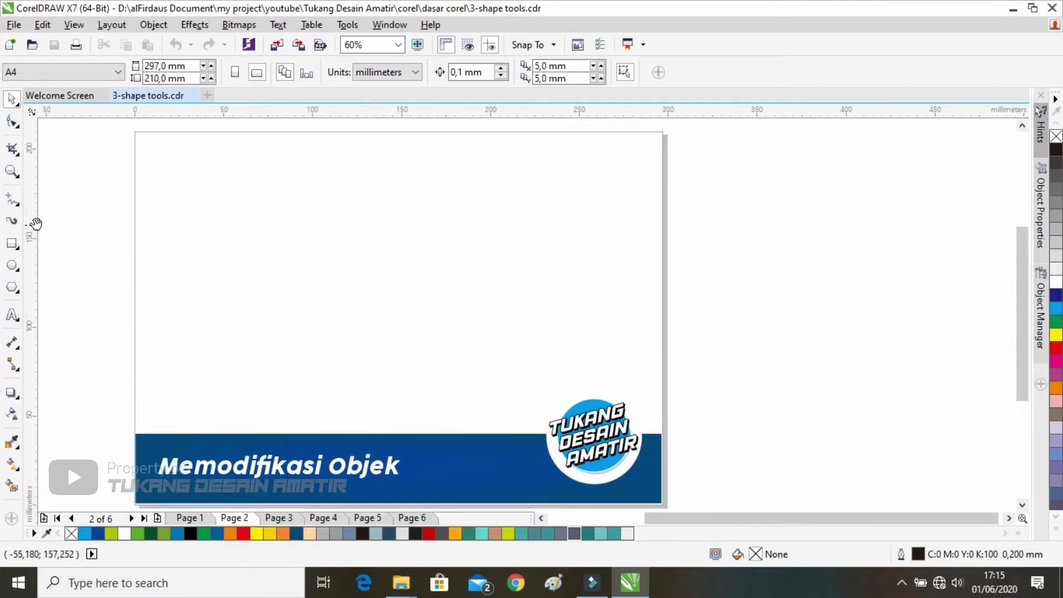
left_click_drag(174, 207, 123, 204)
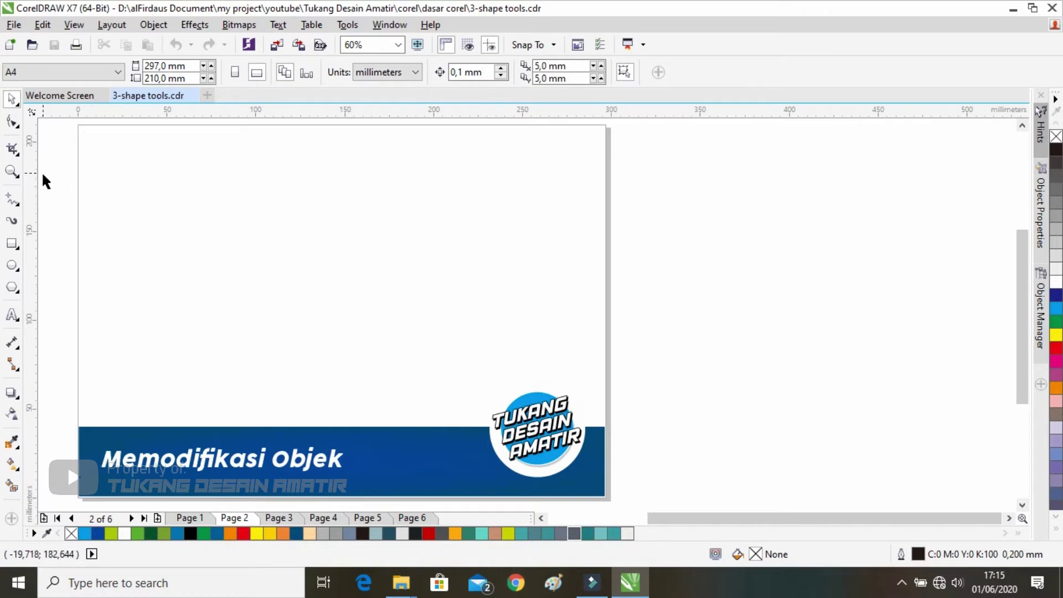
Draw a rectangle about 107 × 38 mm on the page and round all its corners with the Shape tool to about 14.4 mm
left_click(15, 242)
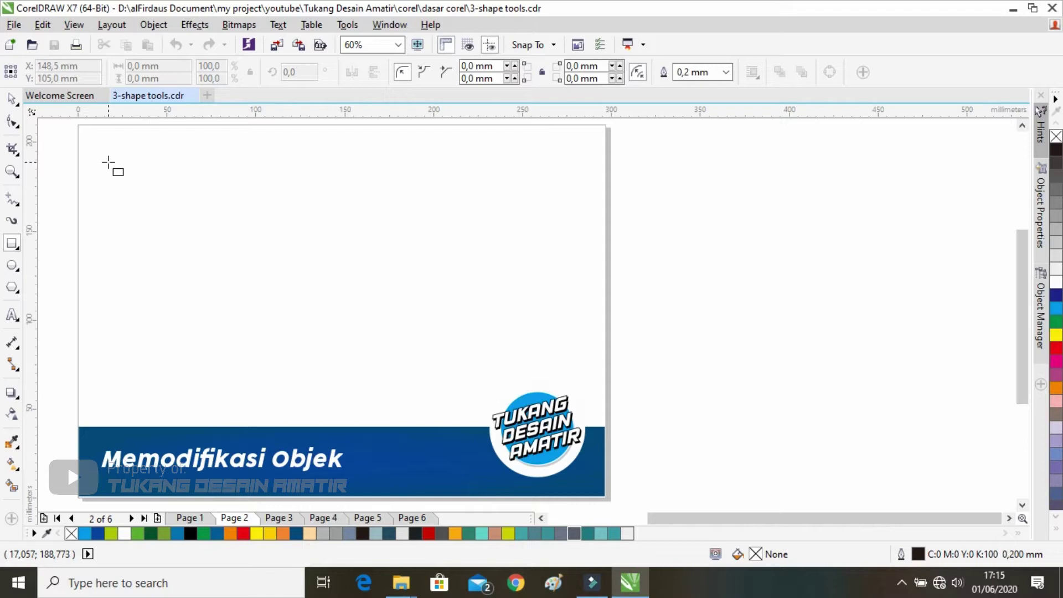
left_click_drag(190, 222, 380, 289)
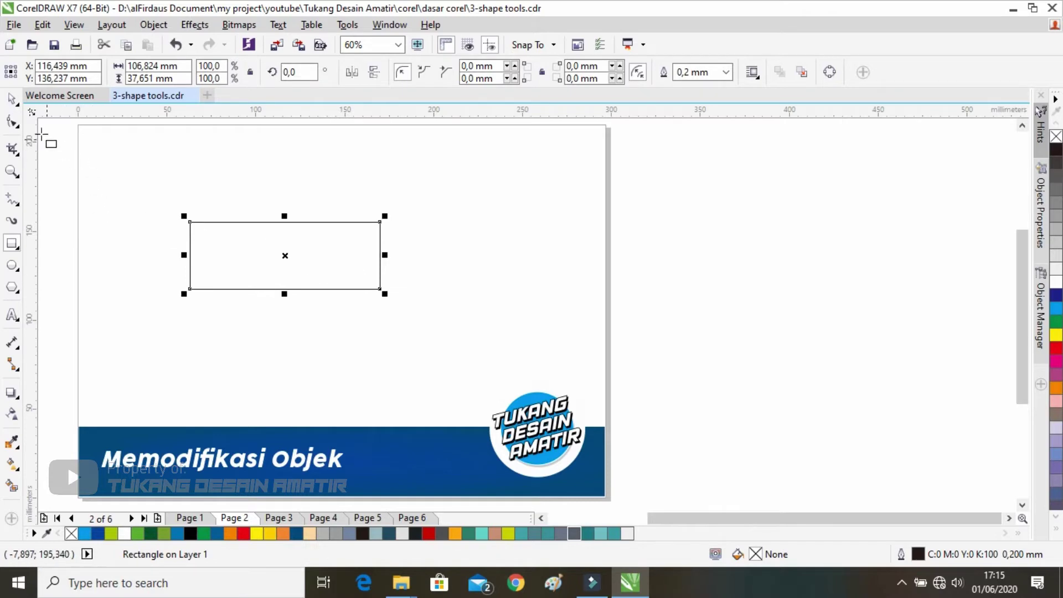
left_click(11, 122)
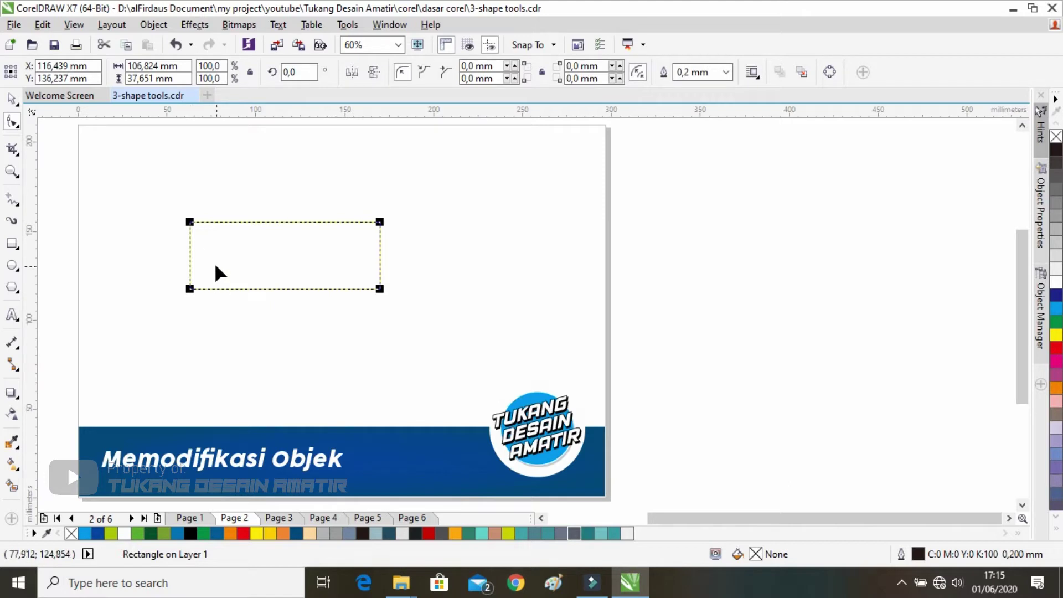
left_click_drag(190, 222, 200, 225)
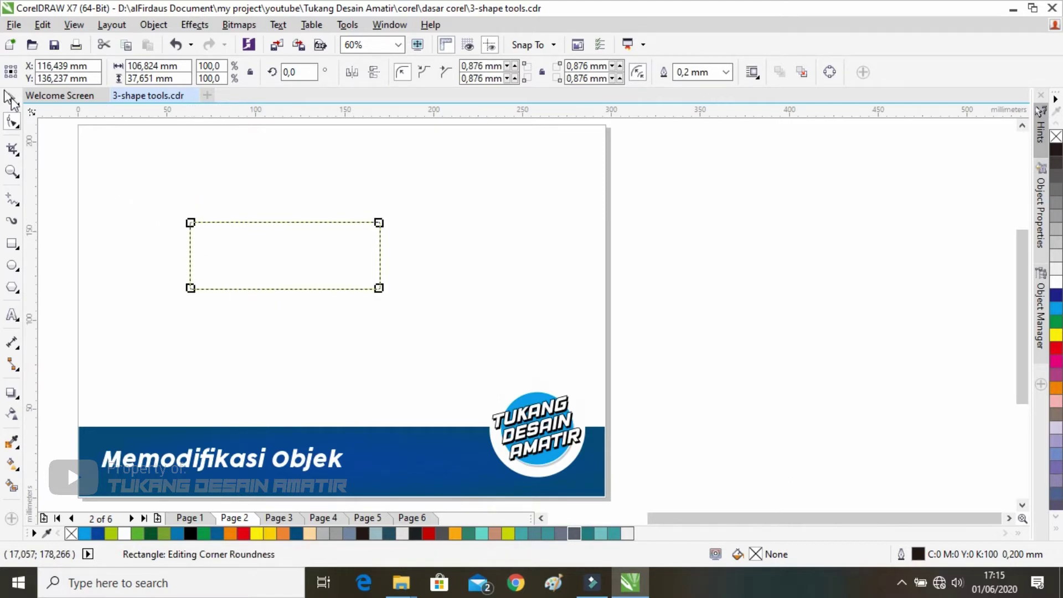
left_click_drag(192, 225, 189, 222)
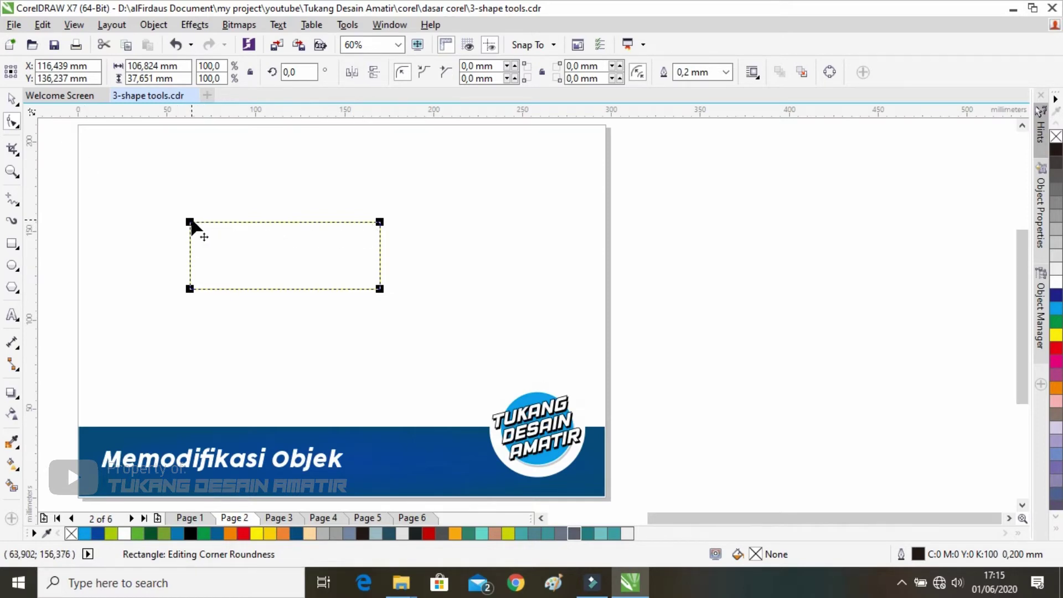
left_click_drag(190, 222, 216, 222)
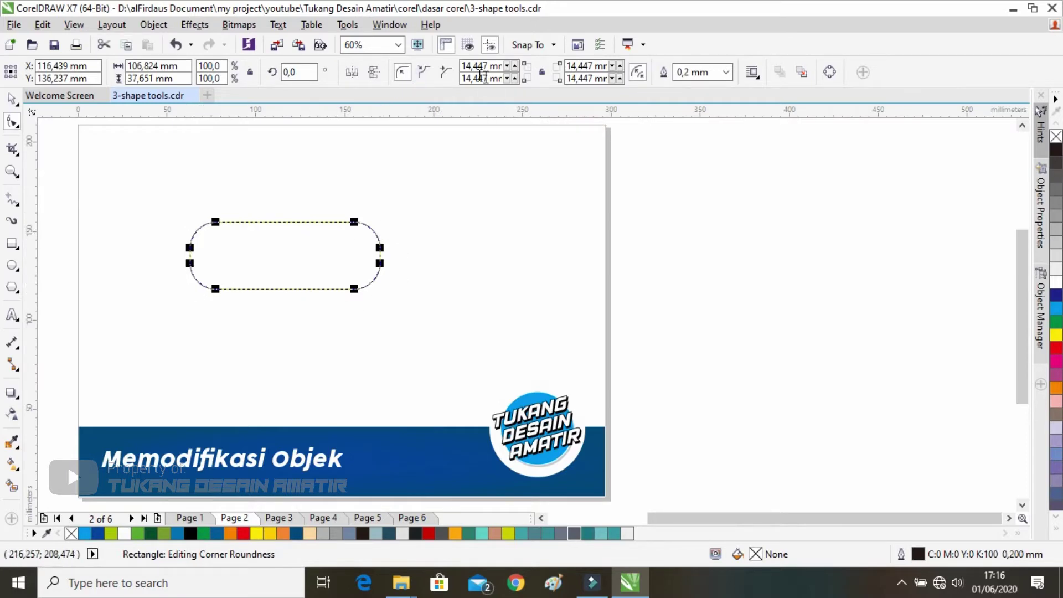
Try scalloped and chamfered corners on the rectangle, ending with chamfered corners reduced to about 6.1 mm using the Shape tool
left_click(421, 72)
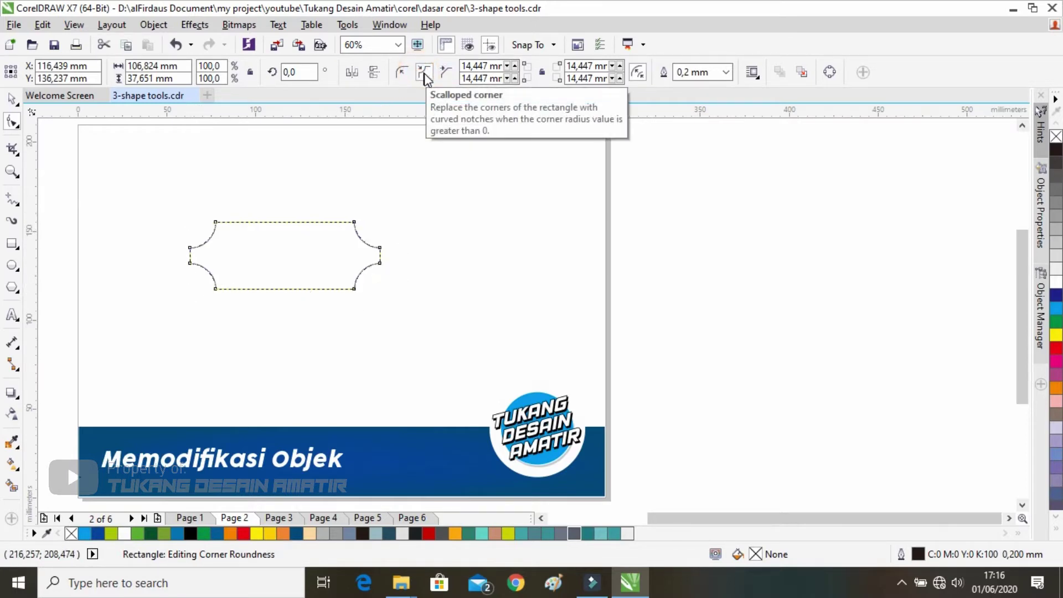
left_click(447, 75)
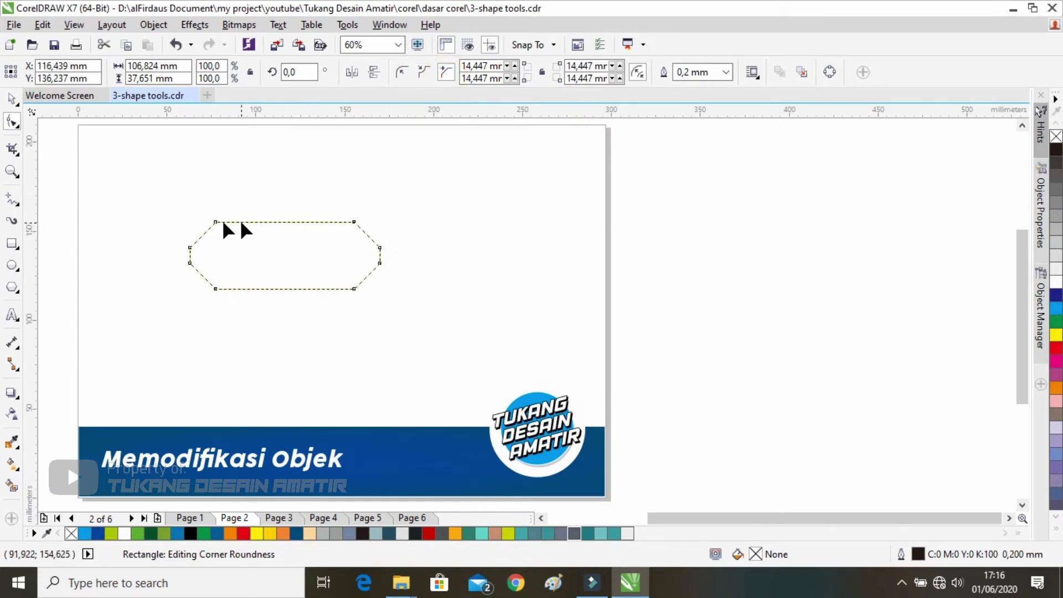
left_click(402, 72)
left_click(424, 73)
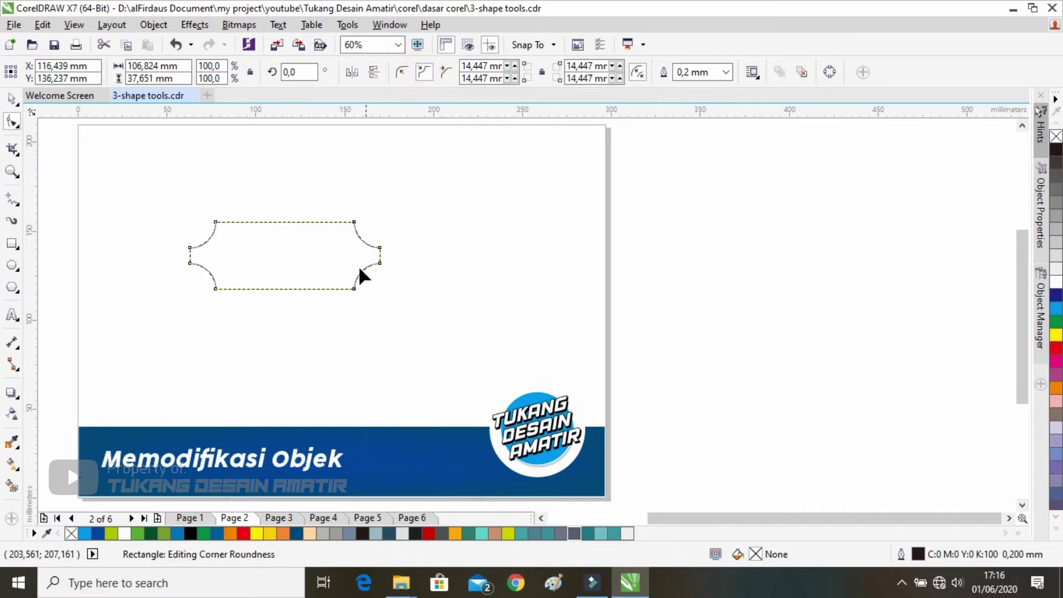
left_click(446, 72)
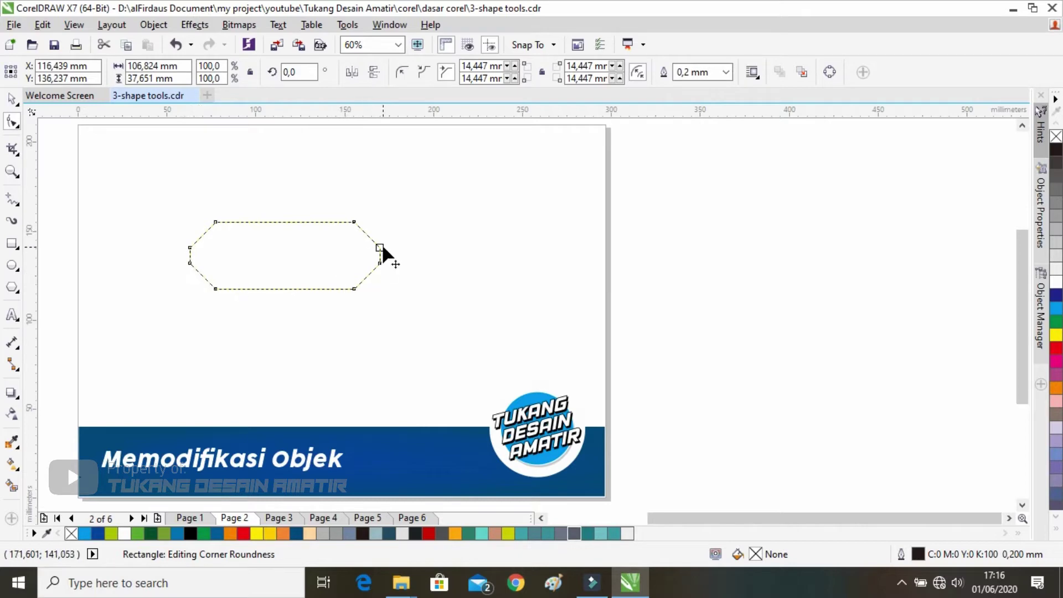
mouse_move(383, 247)
left_mouse_down()
mouse_move(387, 261)
mouse_move(384, 232)
left_mouse_up()
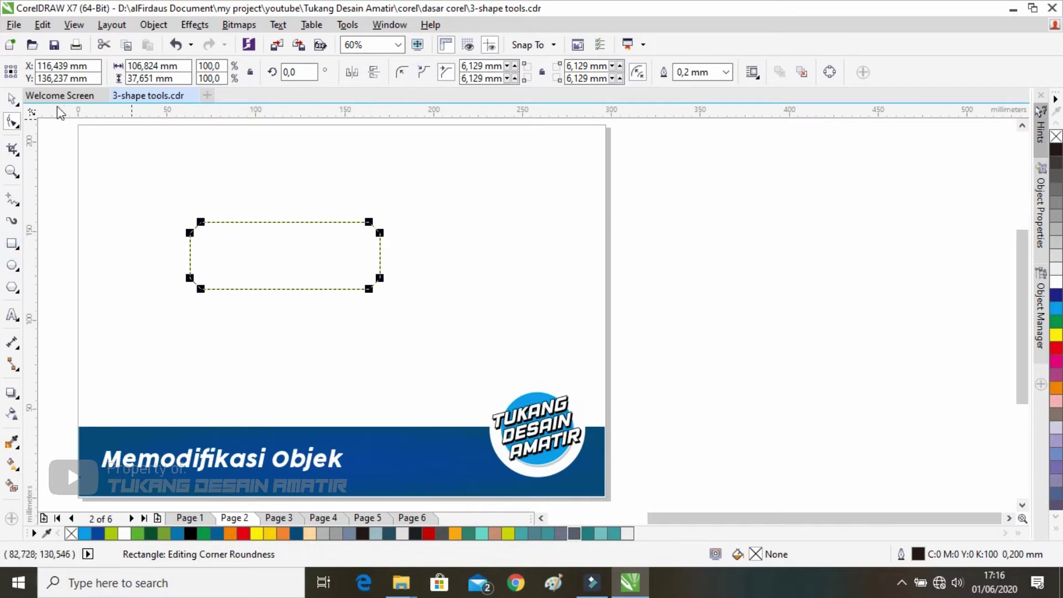
Delete the rectangle and draw a circle about 63 mm in diameter near the middle of the page
left_click(11, 99)
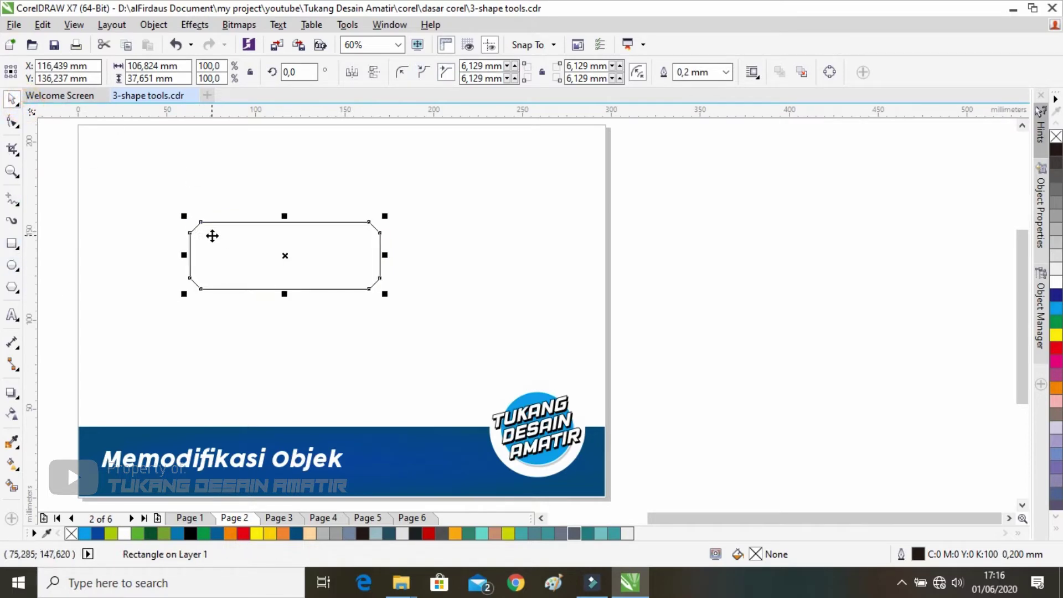
key("Delete")
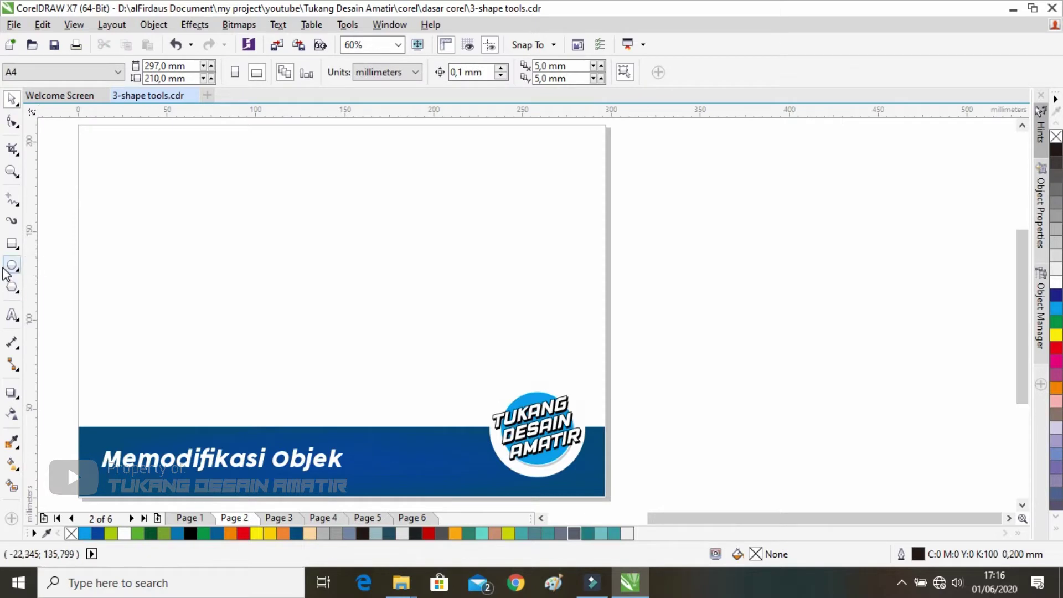
left_click(11, 266)
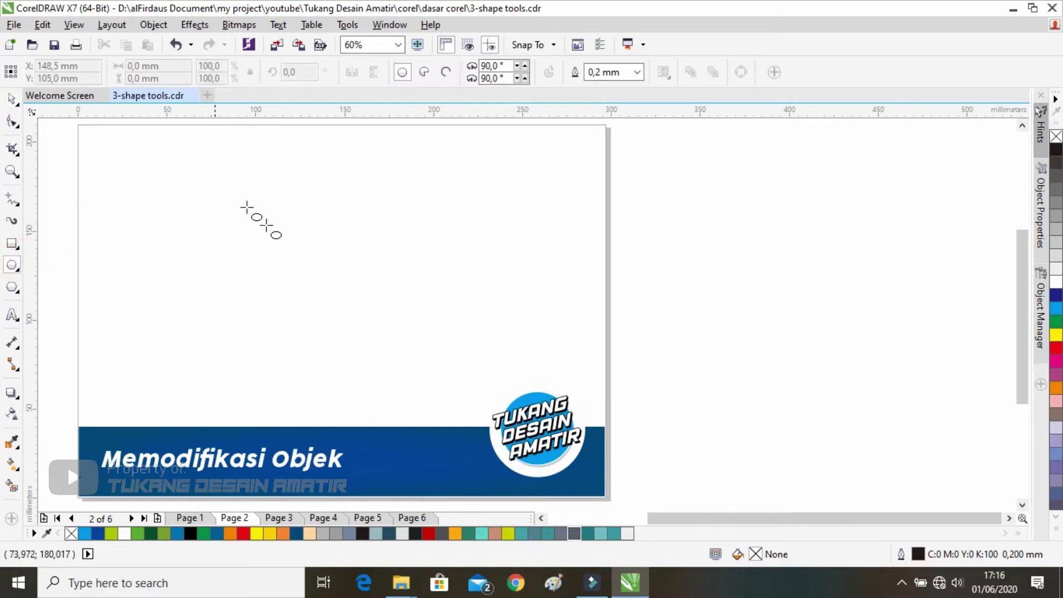
left_click_drag(278, 236, 388, 352)
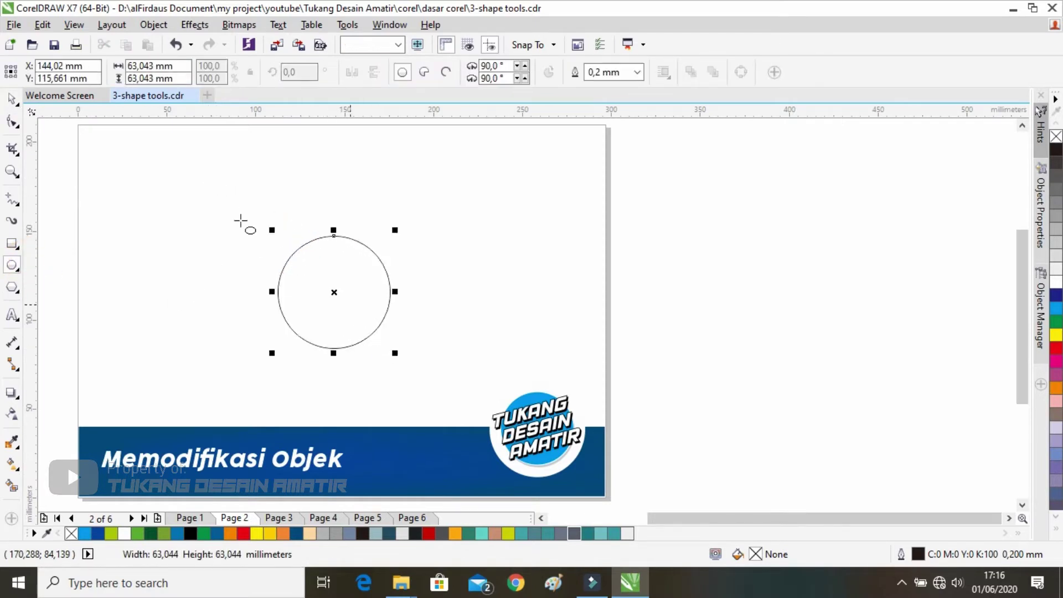
Open the circle into an arc from about 113° to 250° by moving its node with the Shape tool
left_click(13, 123)
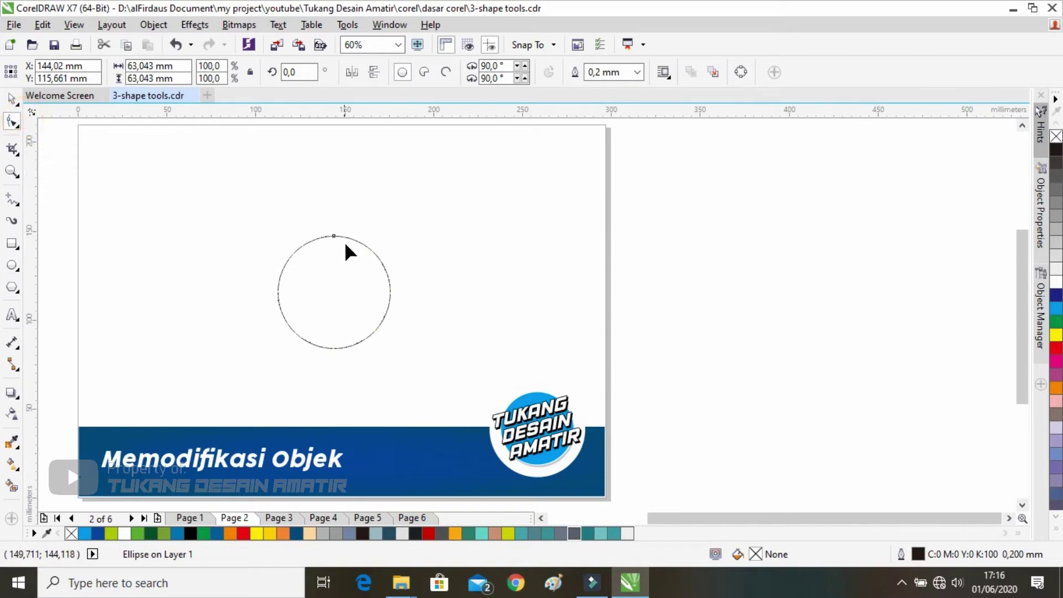
left_click_drag(336, 236, 318, 350)
left_click_drag(333, 236, 311, 240)
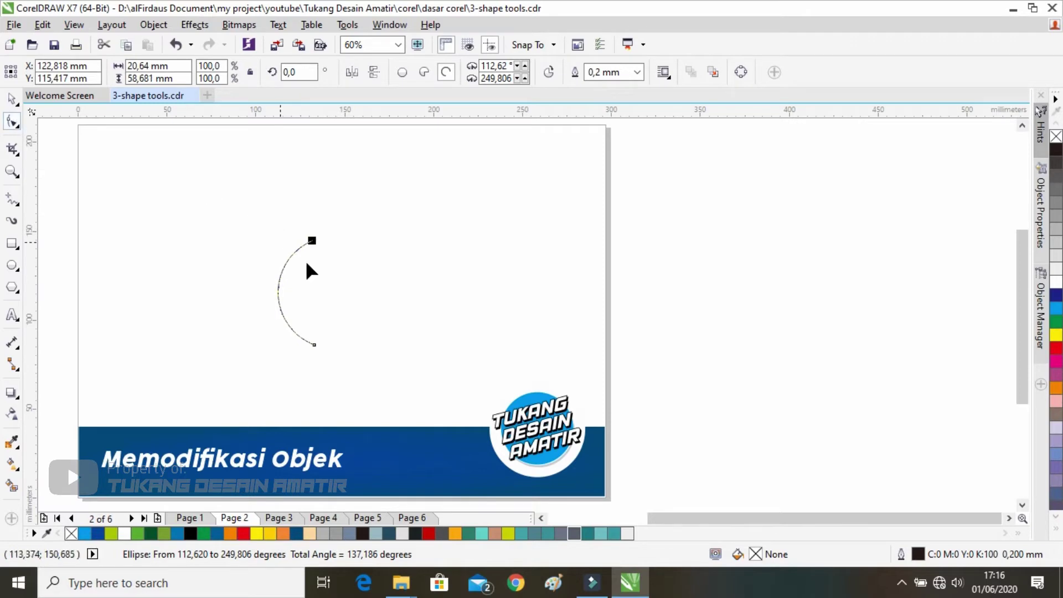
Restore the full ellipse, try it as a pie, and set it to an arc from 0° to 270°
left_click(12, 99)
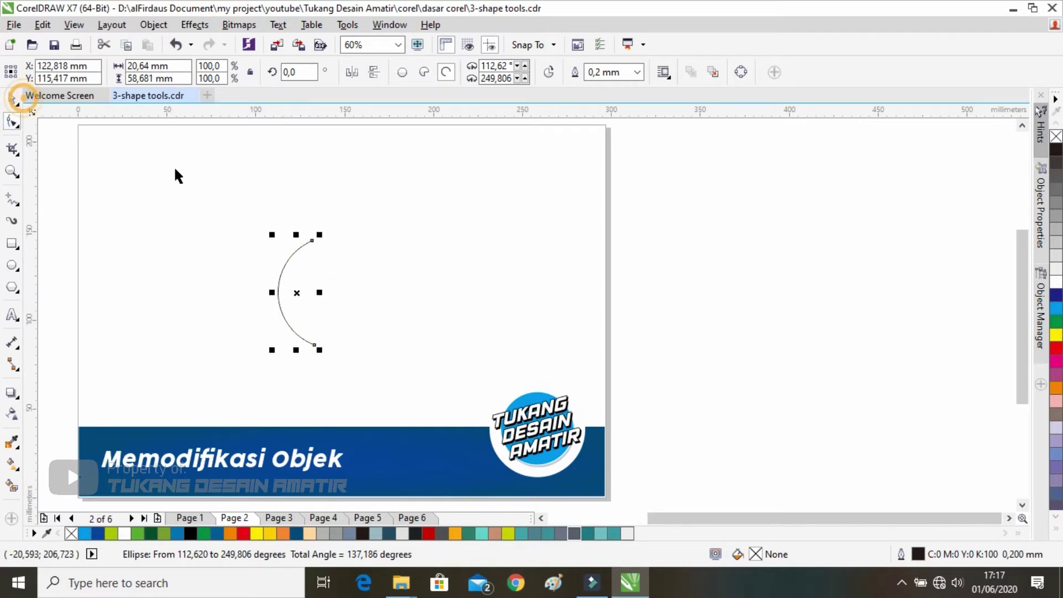
left_click(404, 72)
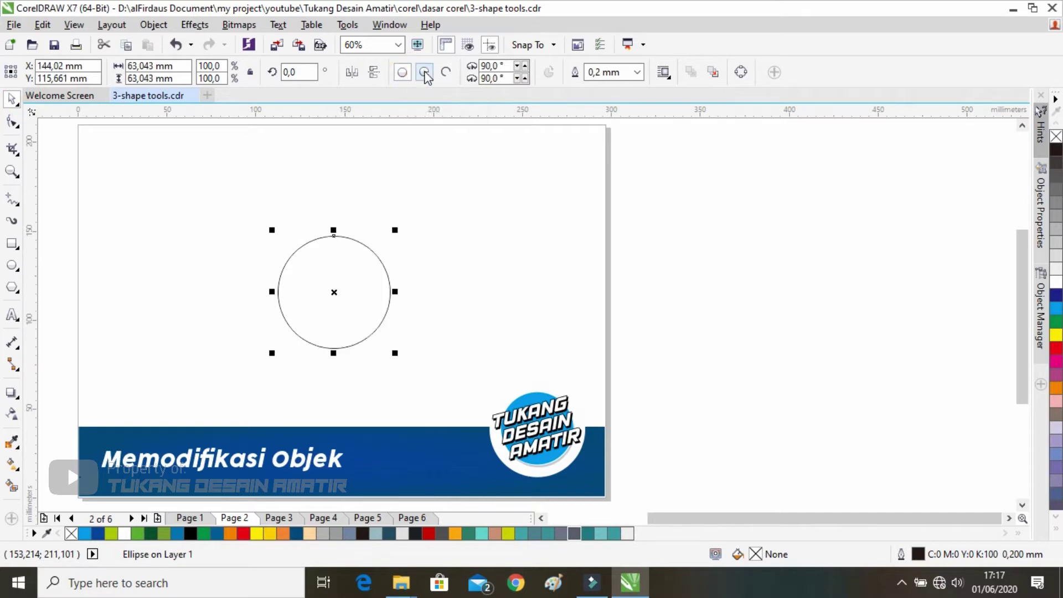
left_click(425, 72)
left_click(447, 73)
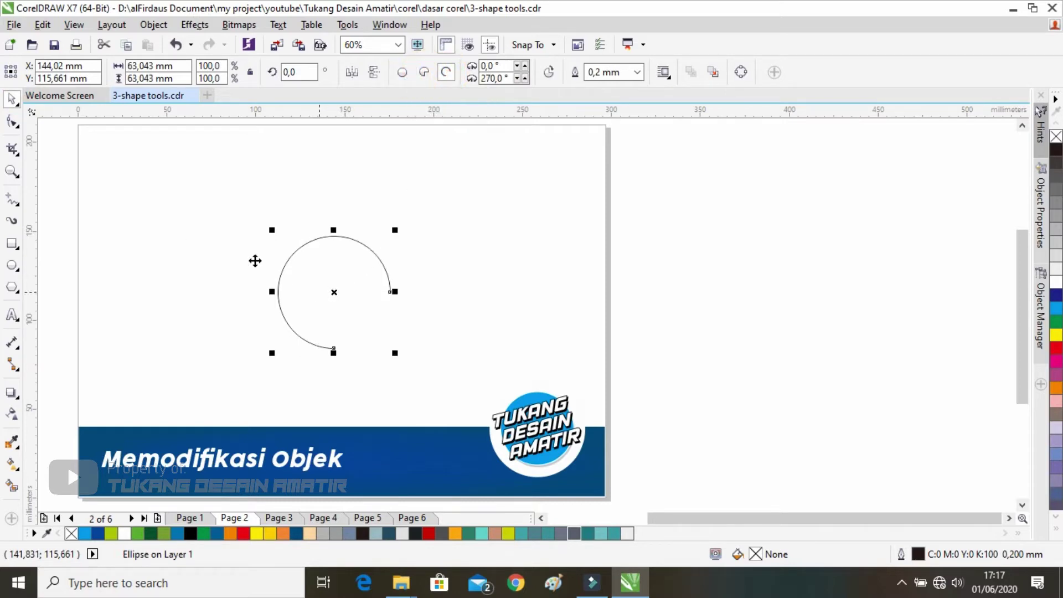
Reshape the arc with the Shape tool into a pie with a starting angle of about 344°
left_click(12, 120)
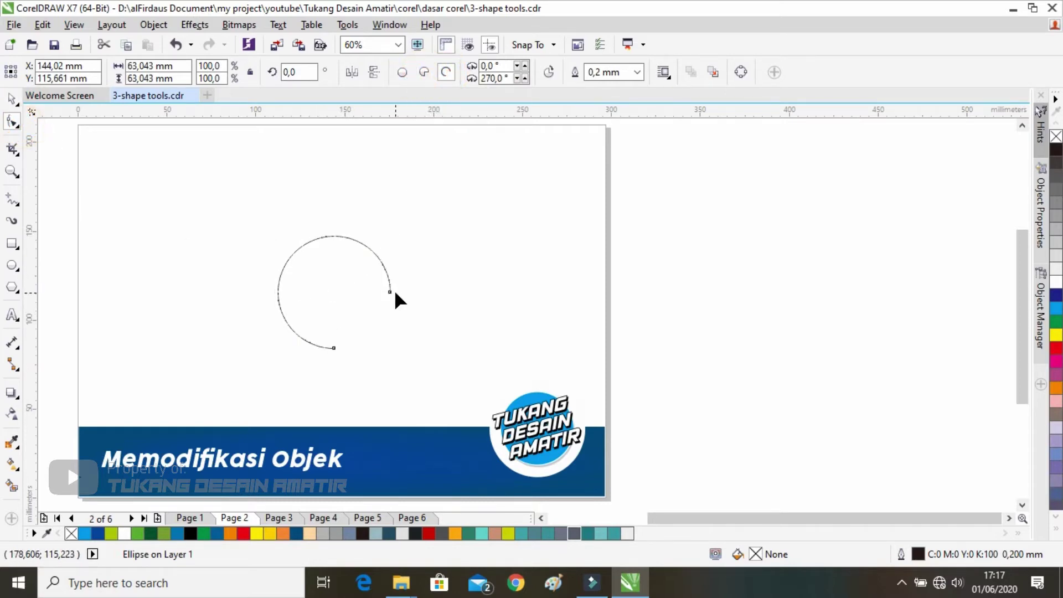
mouse_move(390, 292)
left_mouse_down()
mouse_move(388, 266)
mouse_move(304, 237)
mouse_move(299, 247)
mouse_move(342, 235)
mouse_move(396, 280)
left_mouse_up()
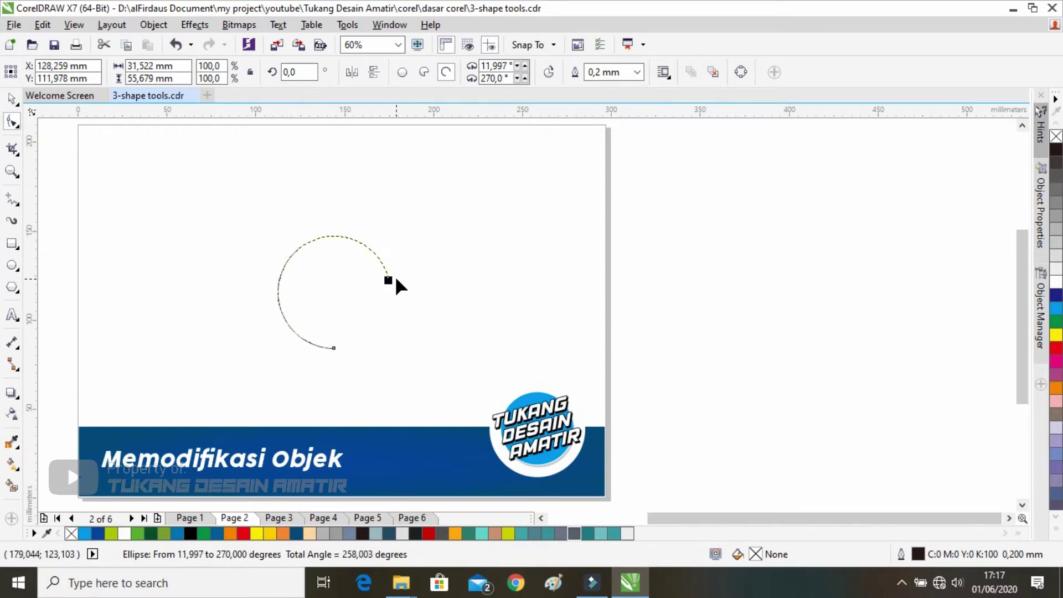
left_click_drag(304, 258, 278, 295)
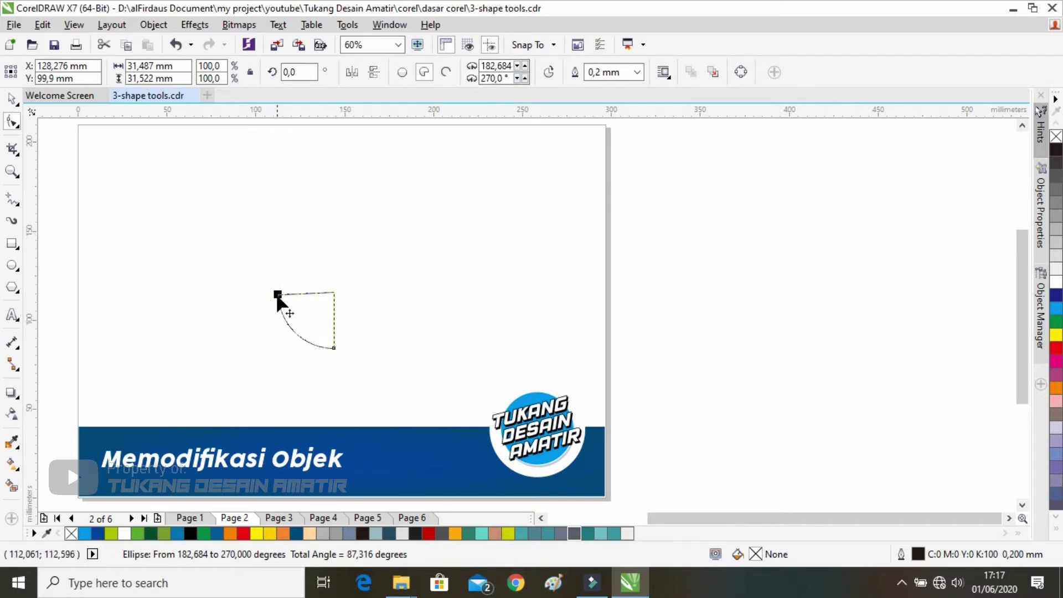
left_click_drag(277, 294, 387, 307)
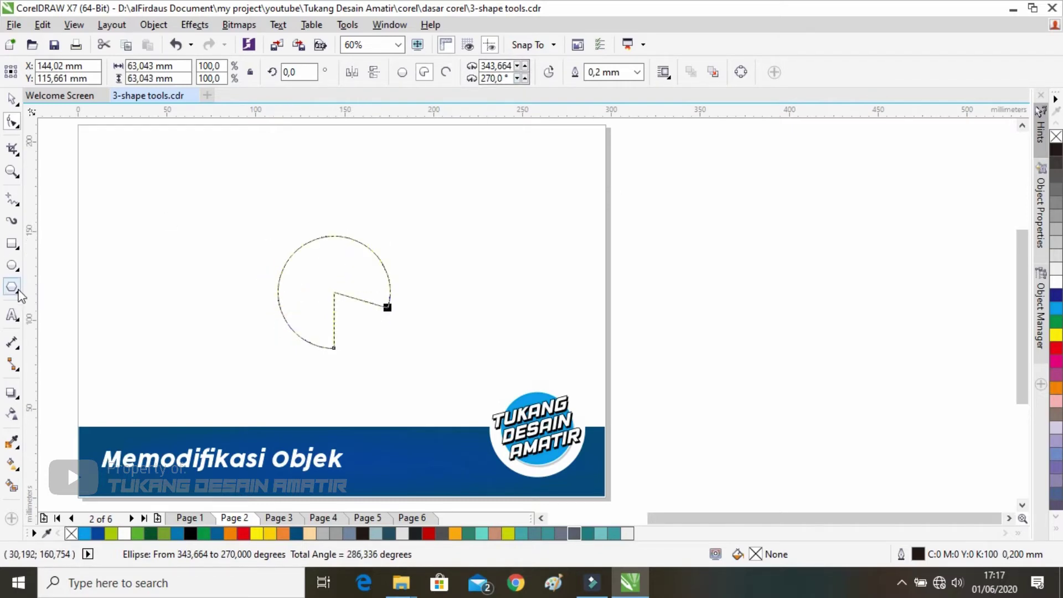
Draw a five-sided polygon about 63 × 60 mm beside the pie and reshape its nodes into a twisted star about 84 × 82 mm
left_click(16, 288)
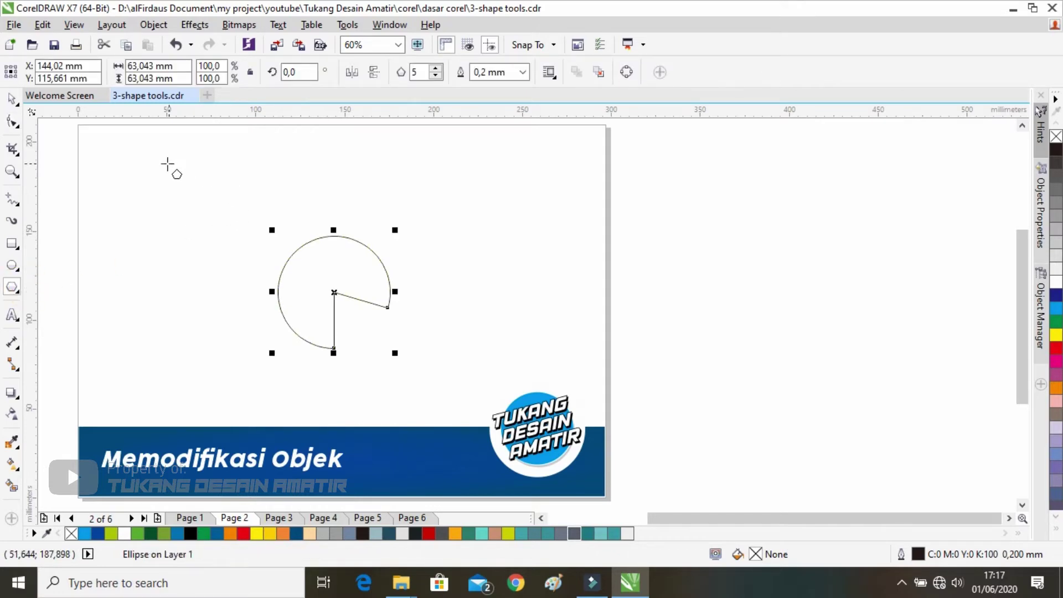
left_click_drag(140, 173, 245, 298)
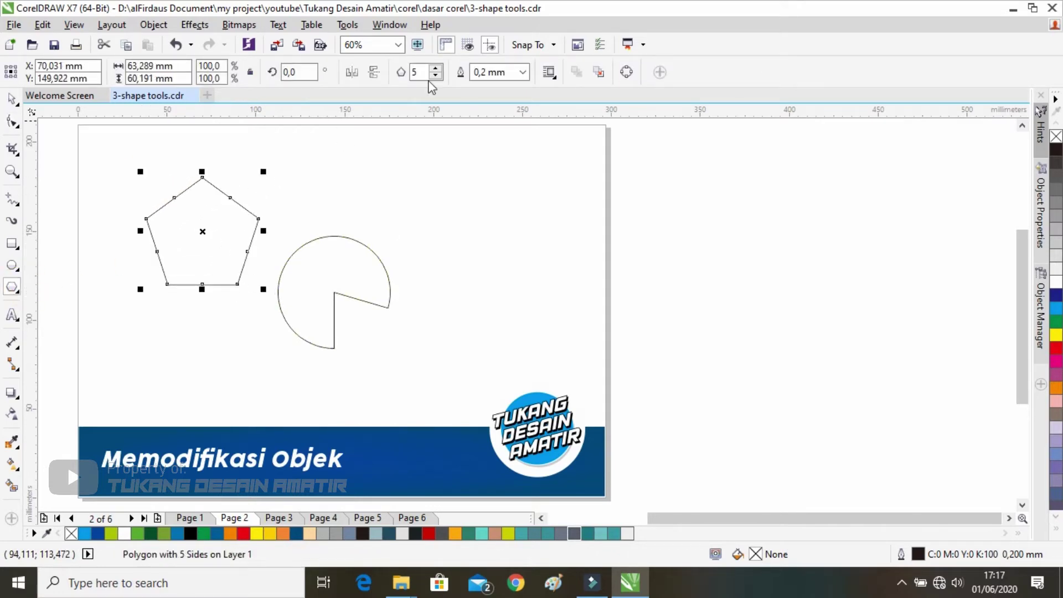
left_click(13, 122)
left_click_drag(148, 218, 207, 157)
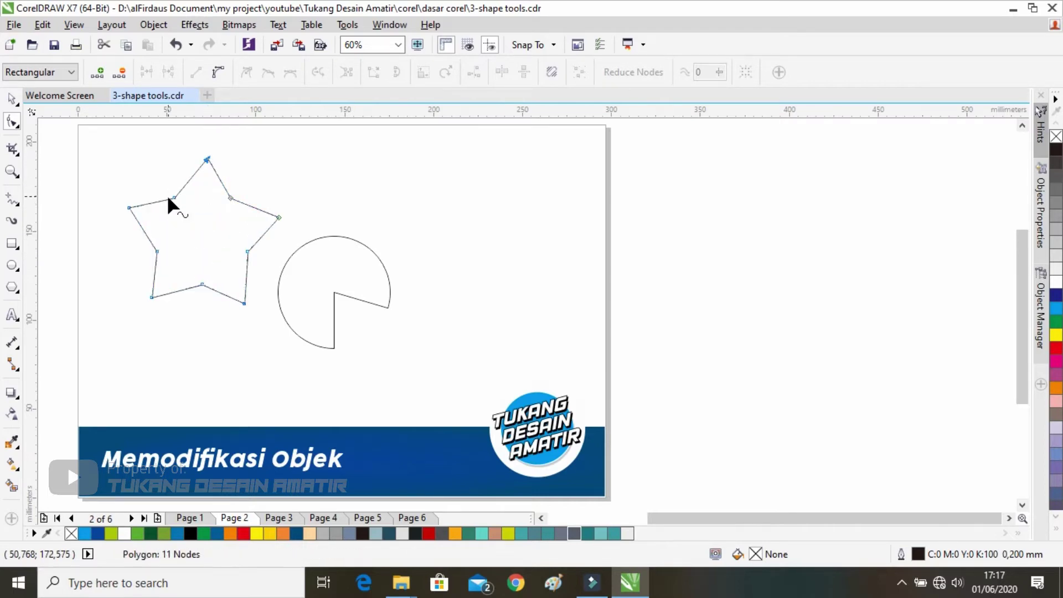
left_click_drag(173, 198, 153, 220)
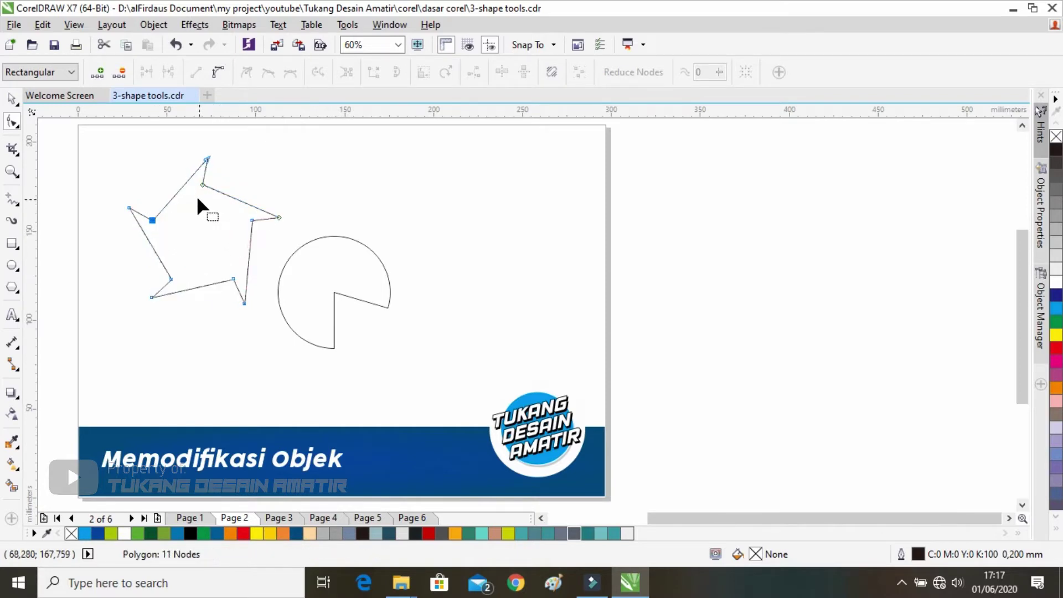
left_click(11, 98)
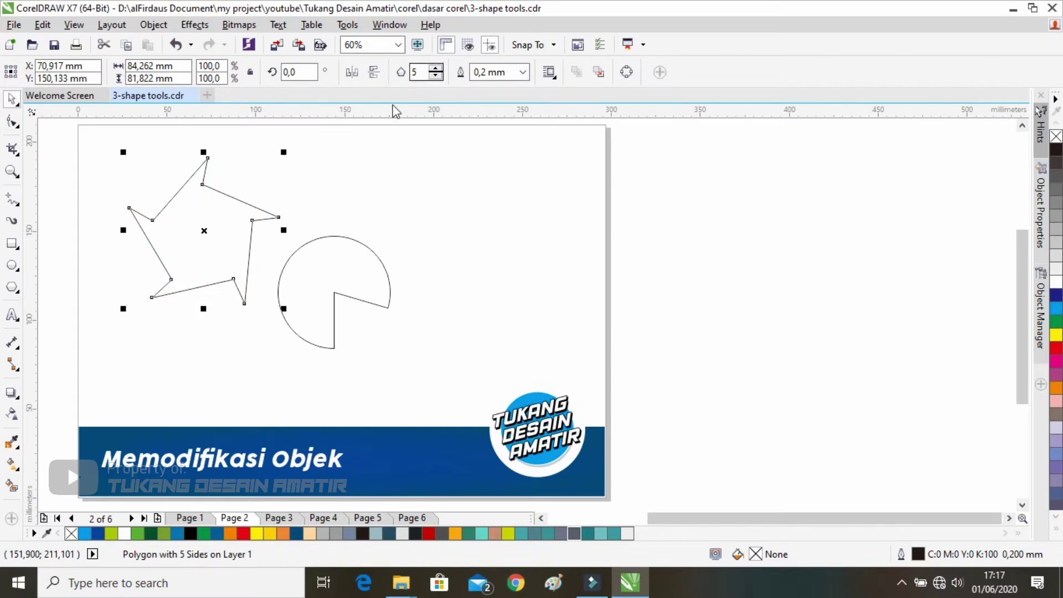
Draw a second five-sided polygon about 41 × 39 mm above and to the right of the pie
left_click(12, 287)
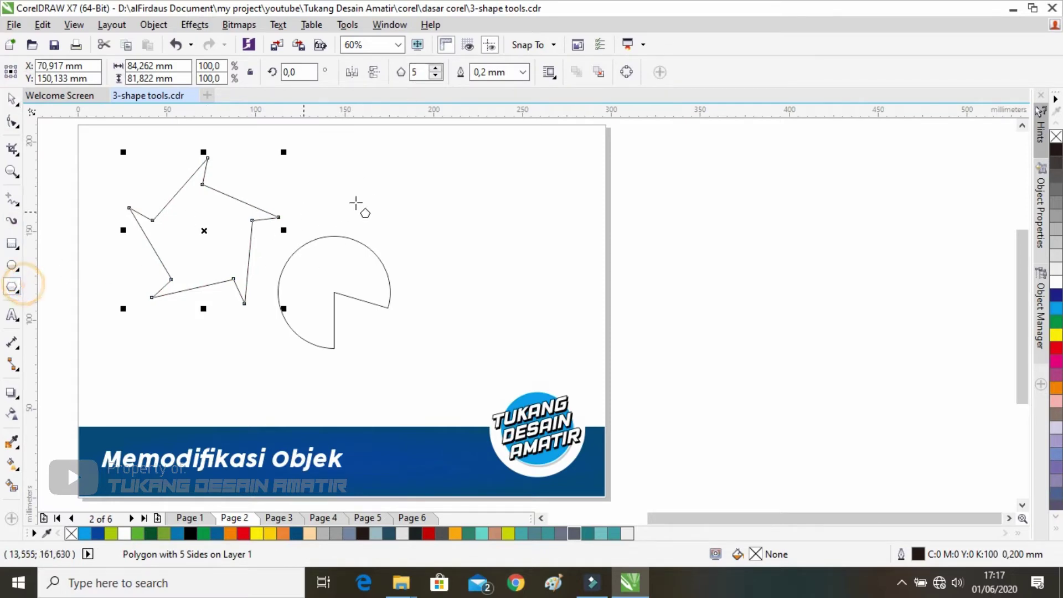
left_click_drag(379, 172, 464, 253)
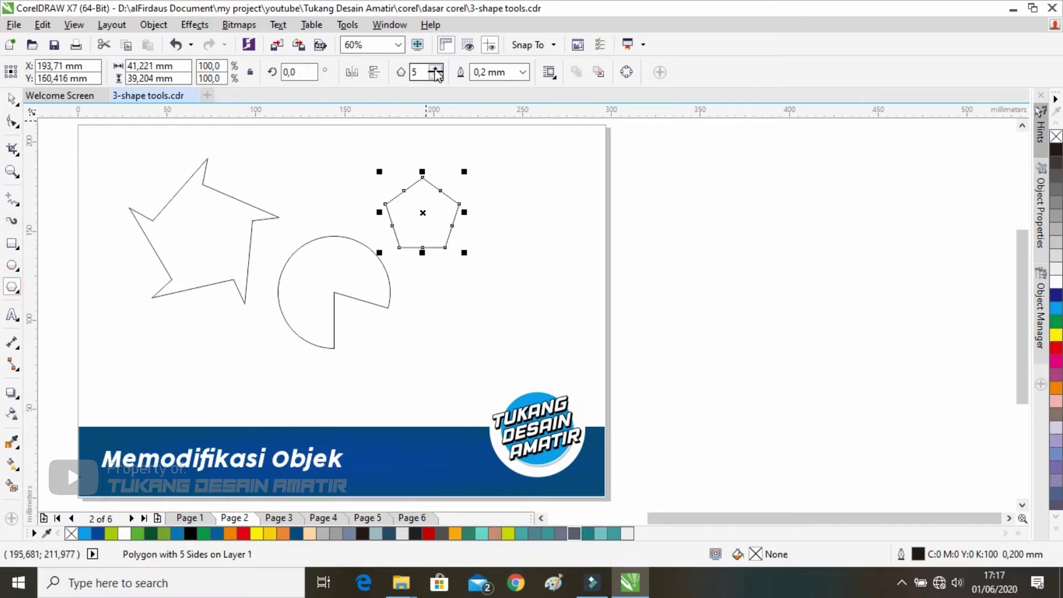
Set the second polygon to seven sides and pull its edge midpoints inward with the Shape tool to form a seven-pointed star
left_click(437, 69)
left_click(436, 68)
left_click(436, 69)
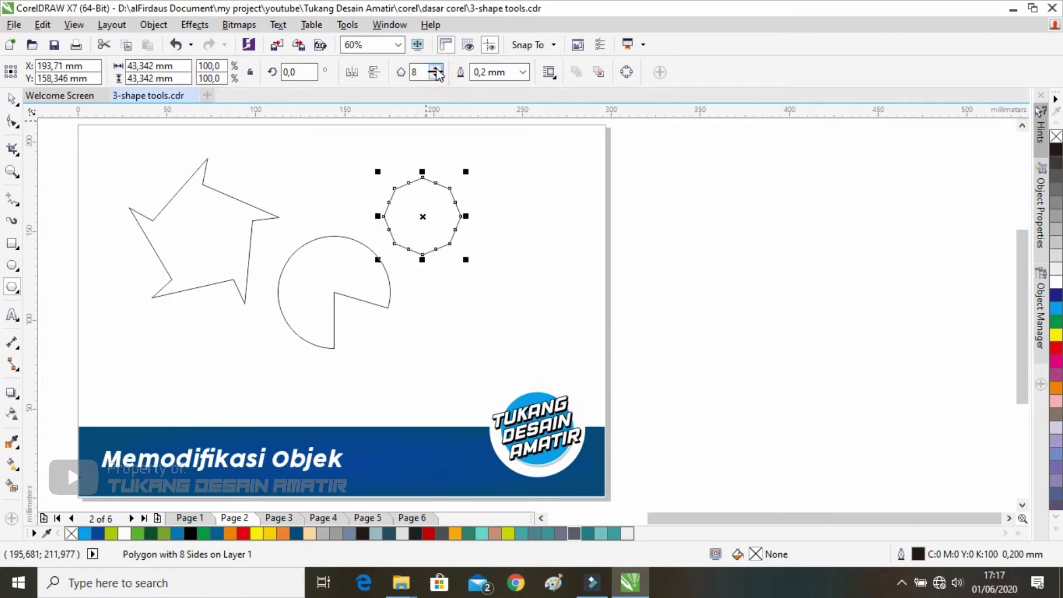
left_click(437, 76)
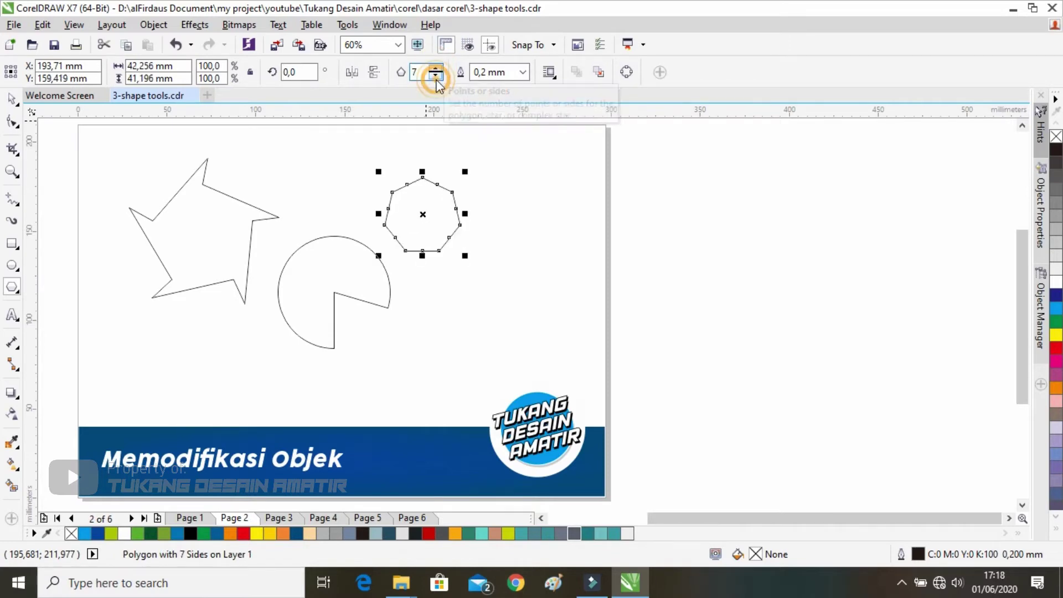
left_click(13, 120)
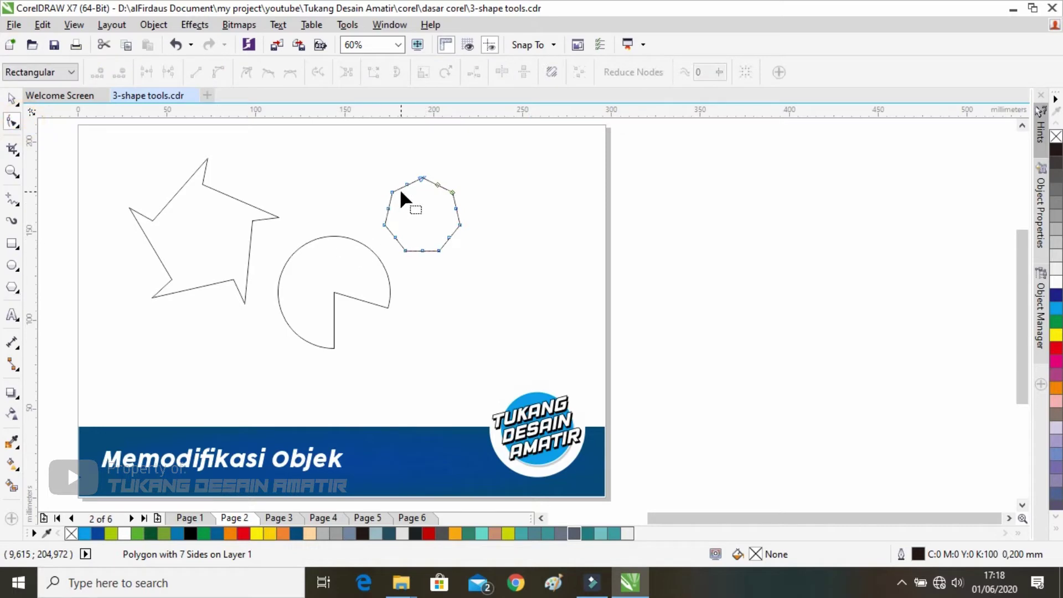
left_click_drag(406, 184, 438, 190)
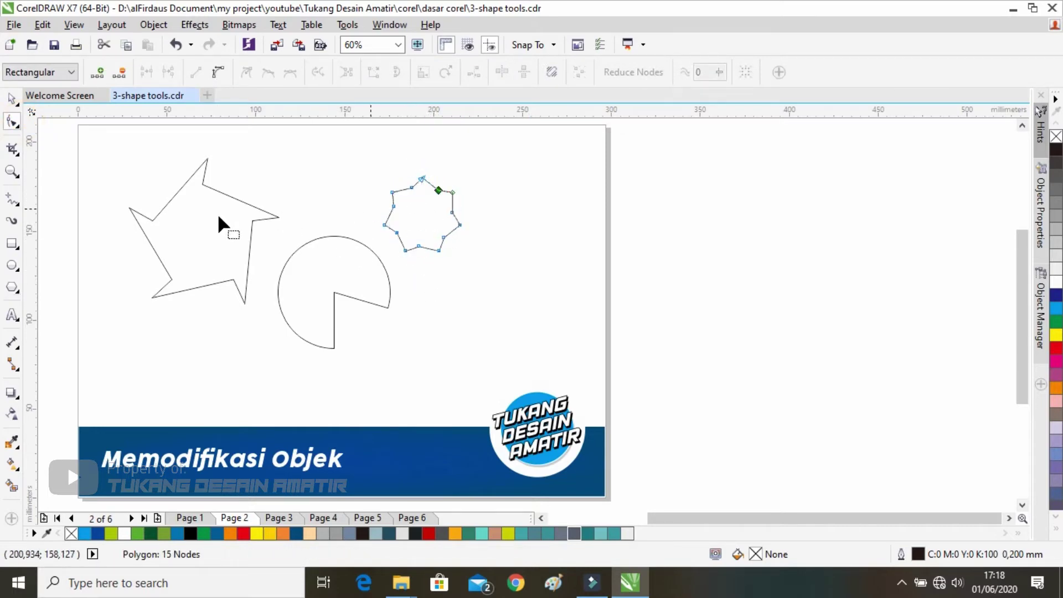
Draw an arrow shape about 48 × 39 mm below the twisted star and reshape it with a thick shaft and a short head
left_click(12, 287)
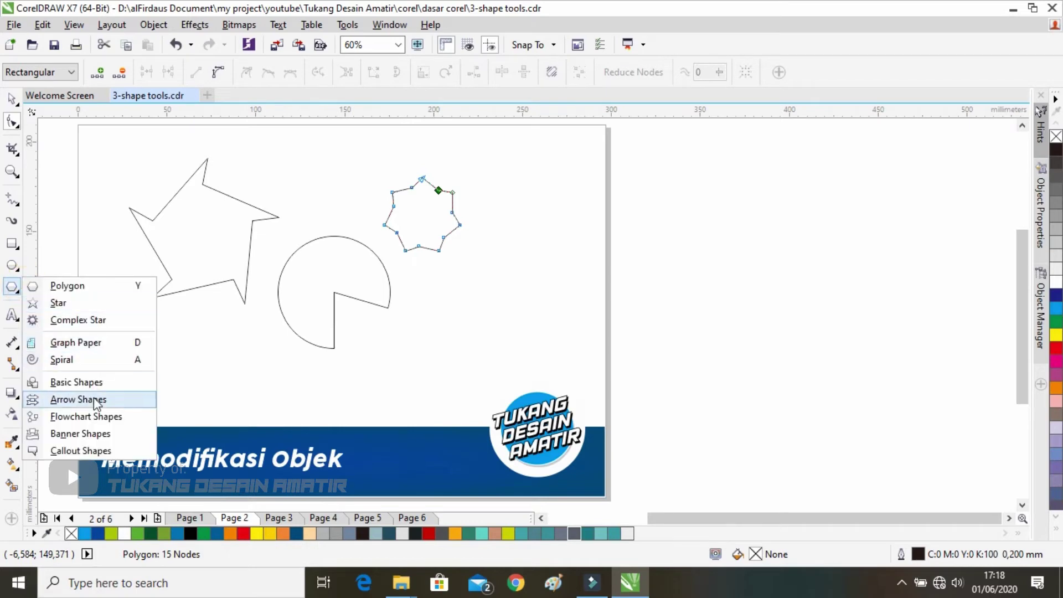
left_click(94, 400)
left_click_drag(142, 334, 228, 403)
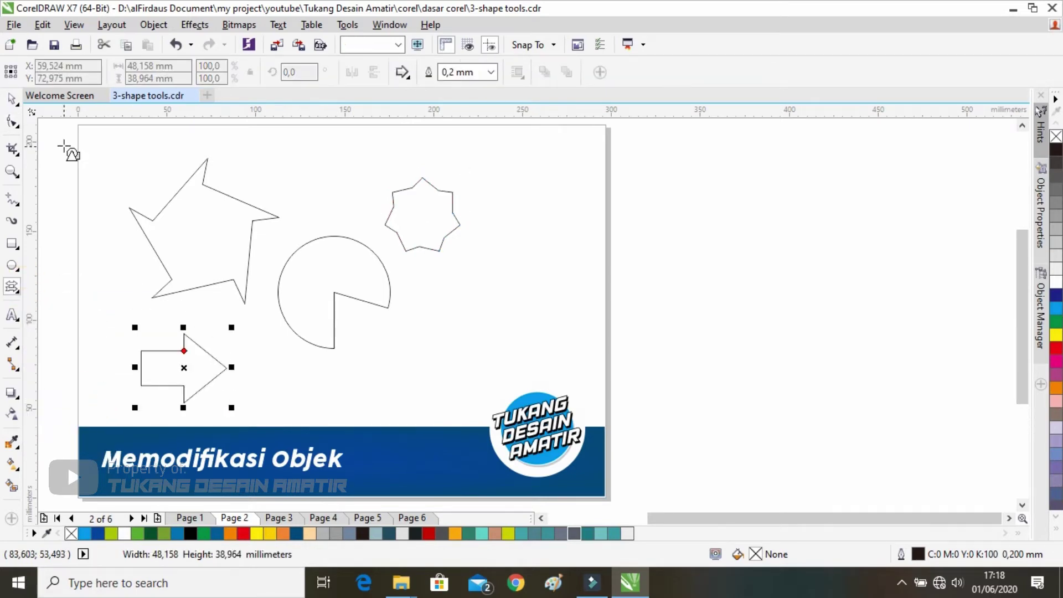
left_click(11, 123)
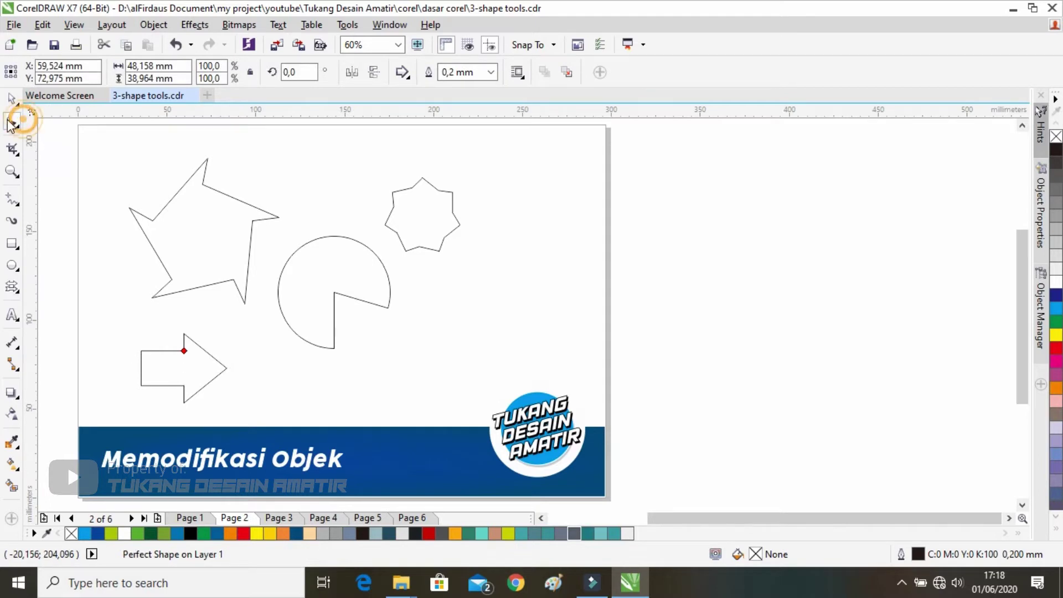
left_click_drag(183, 350, 161, 380)
left_click_drag(155, 335, 195, 337)
left_click(12, 100)
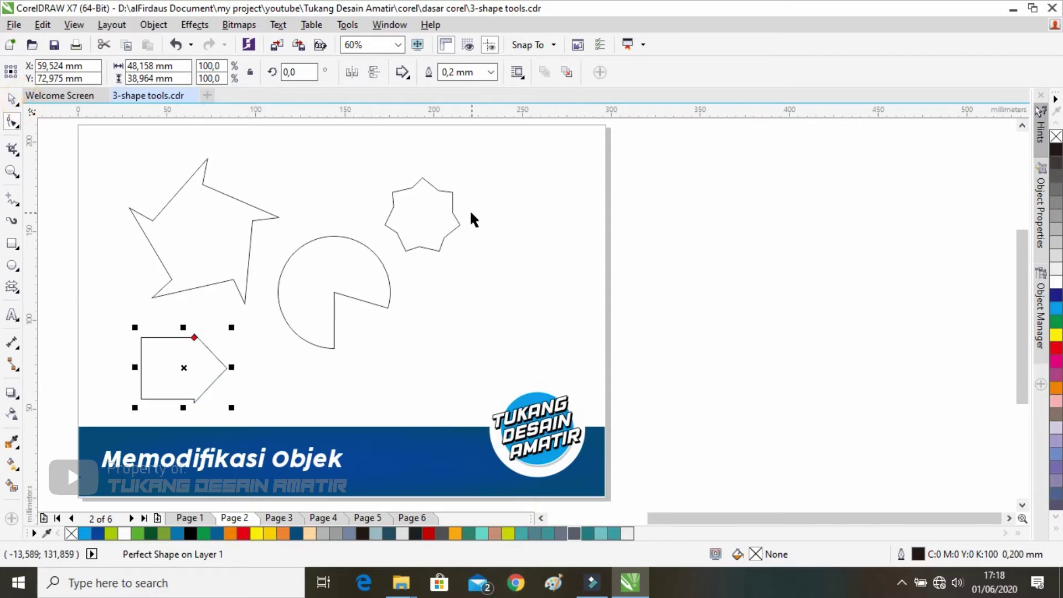
Draw a rectangle about 118 × 109 mm on the "Kostumisasi Objek" page (Page 3)
scroll(605, 299, "left", 3)
left_click_drag(663, 146, 219, 423)
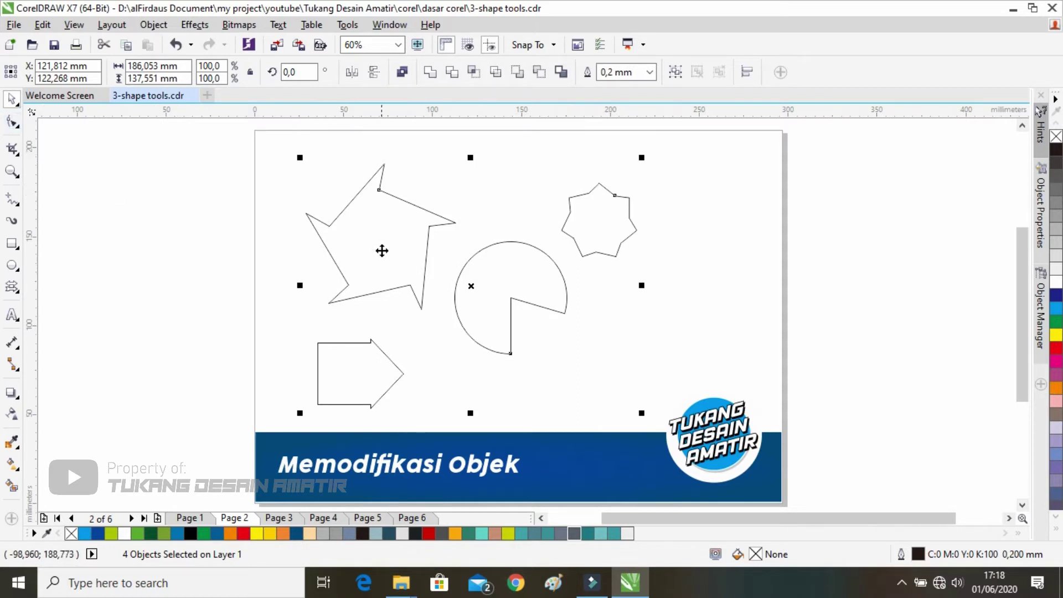
left_click(270, 518)
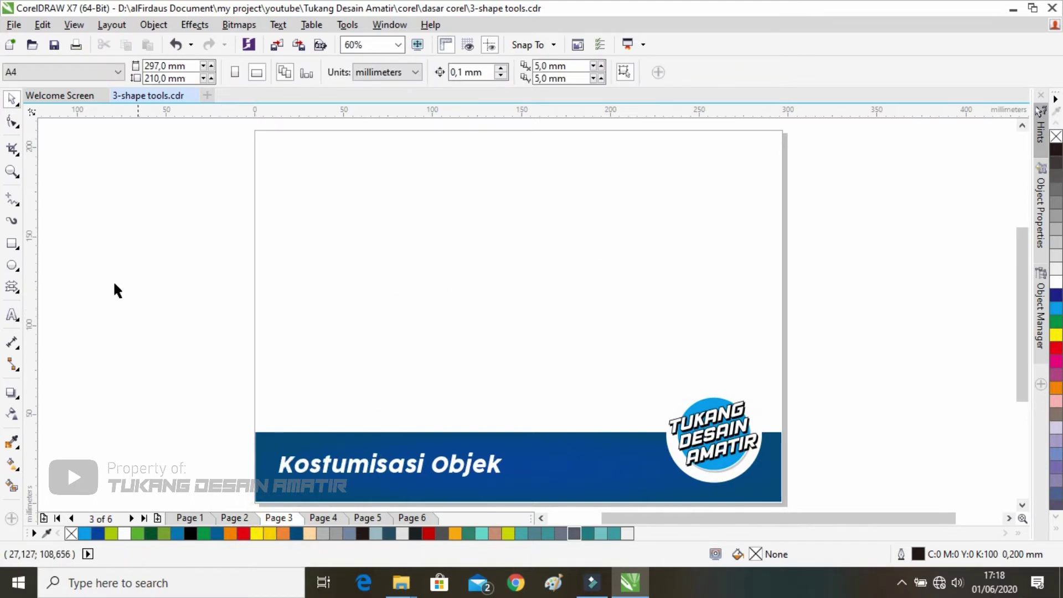
left_click(12, 244)
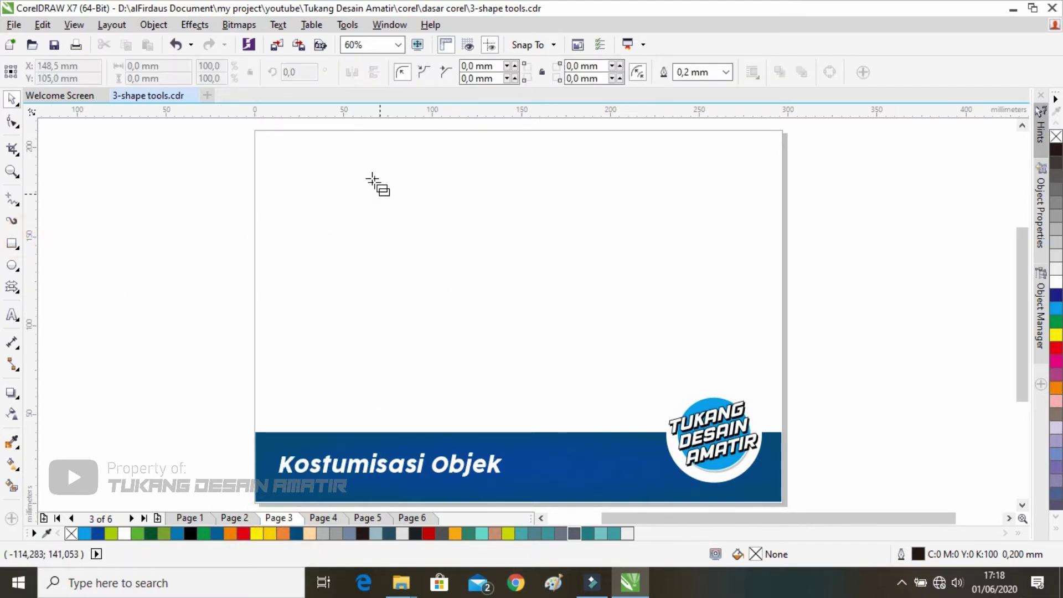
left_click_drag(342, 166, 552, 359)
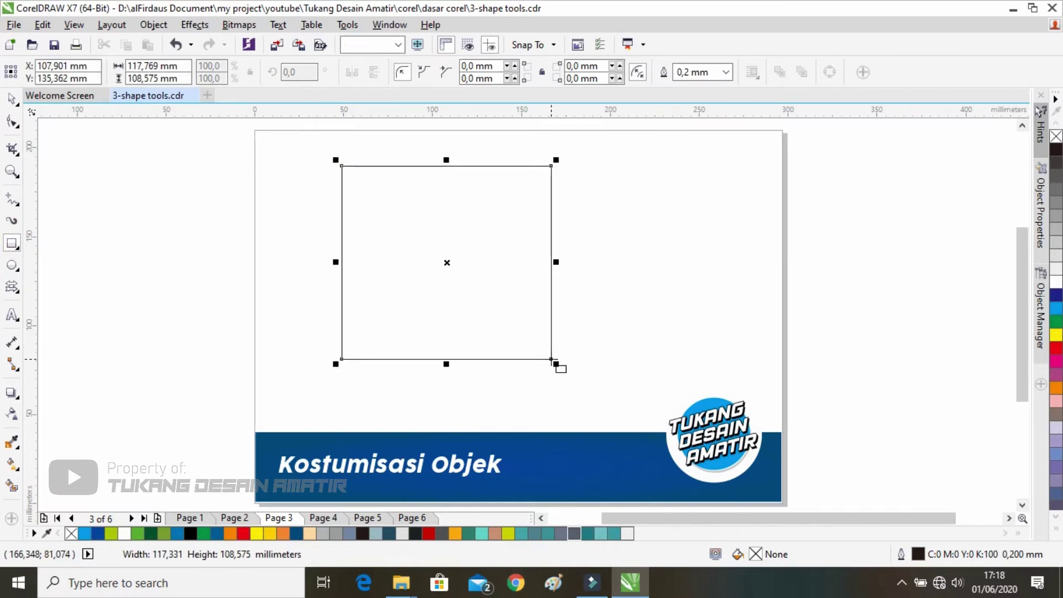
left_click(11, 100)
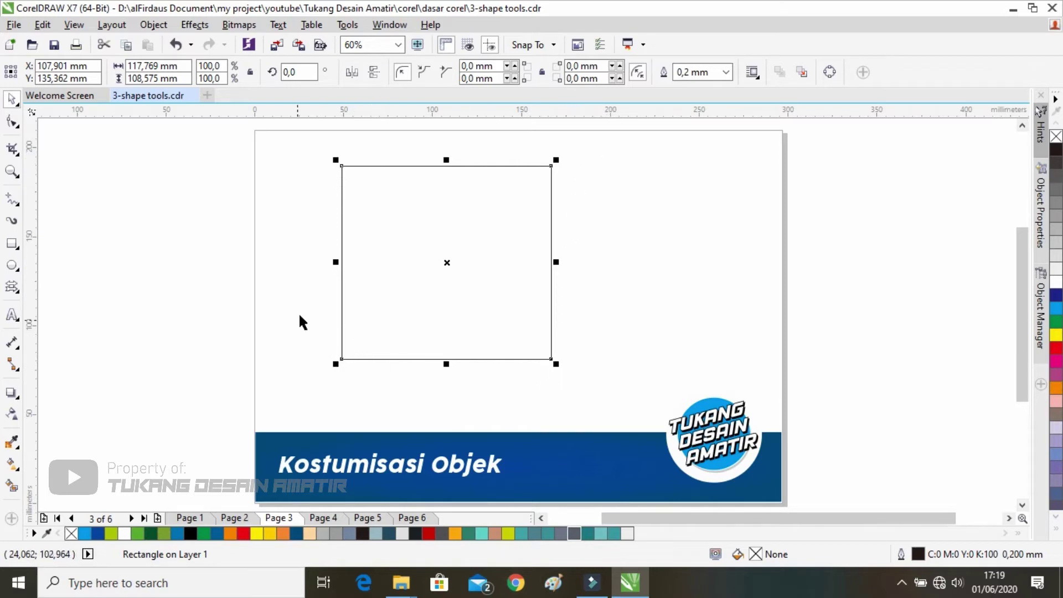
Try converting the rectangle to curves and undo the conversion
right_click(409, 212)
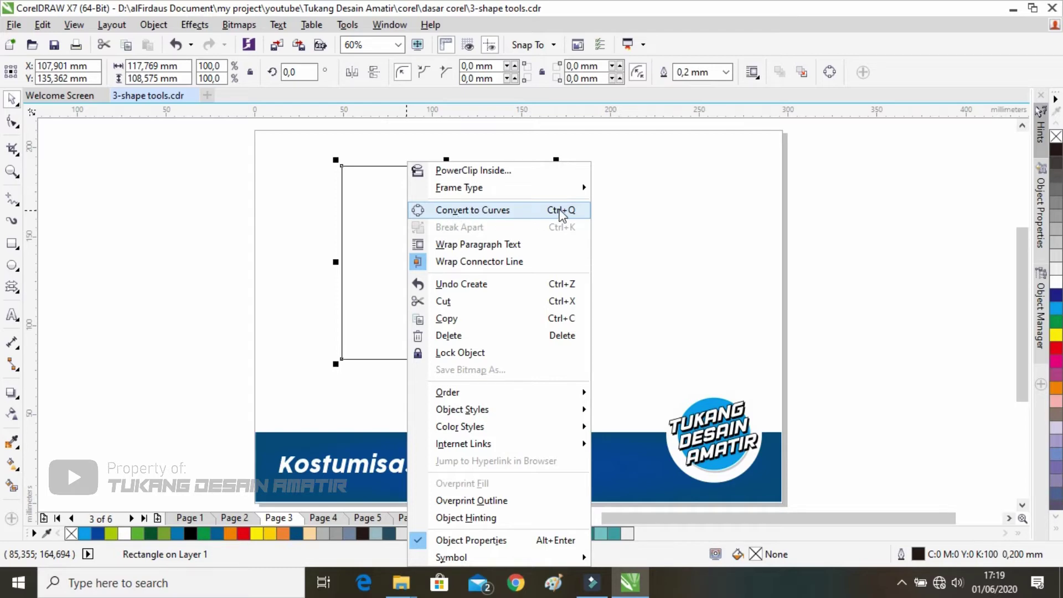
left_click(363, 209)
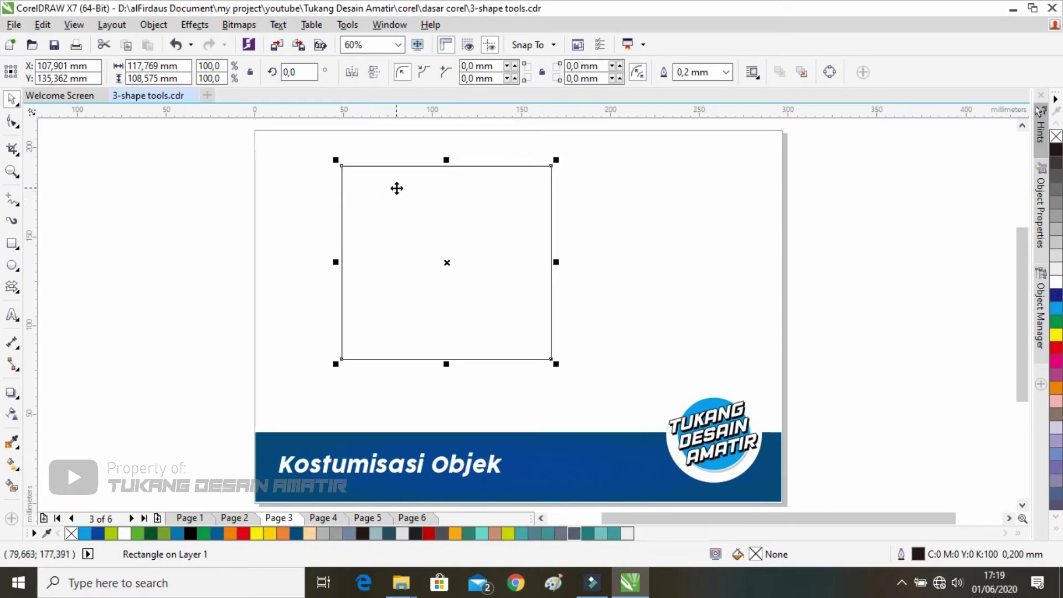
key("ctrl+q")
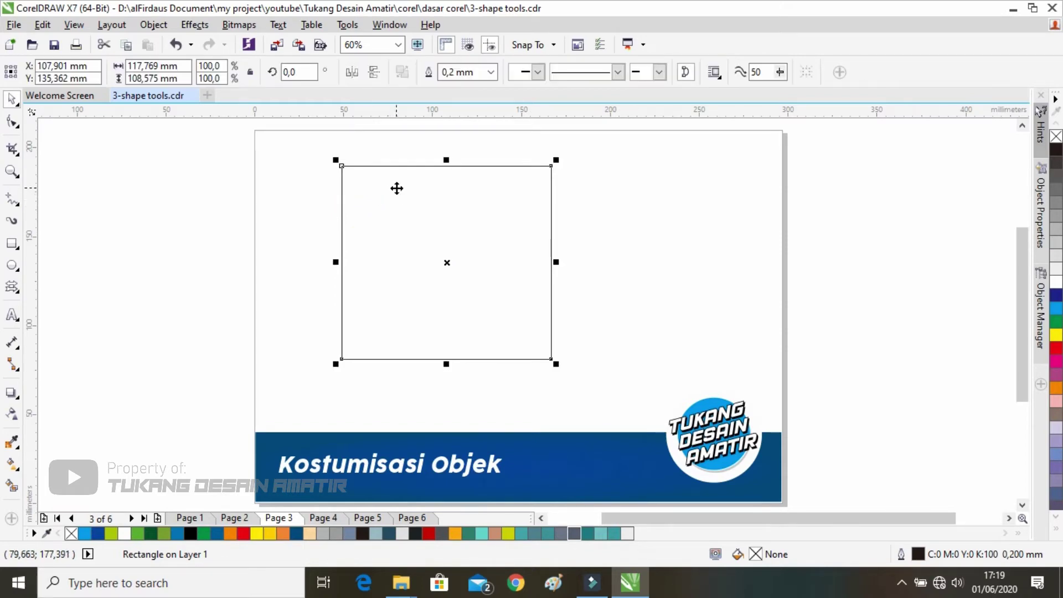
key("ctrl+z")
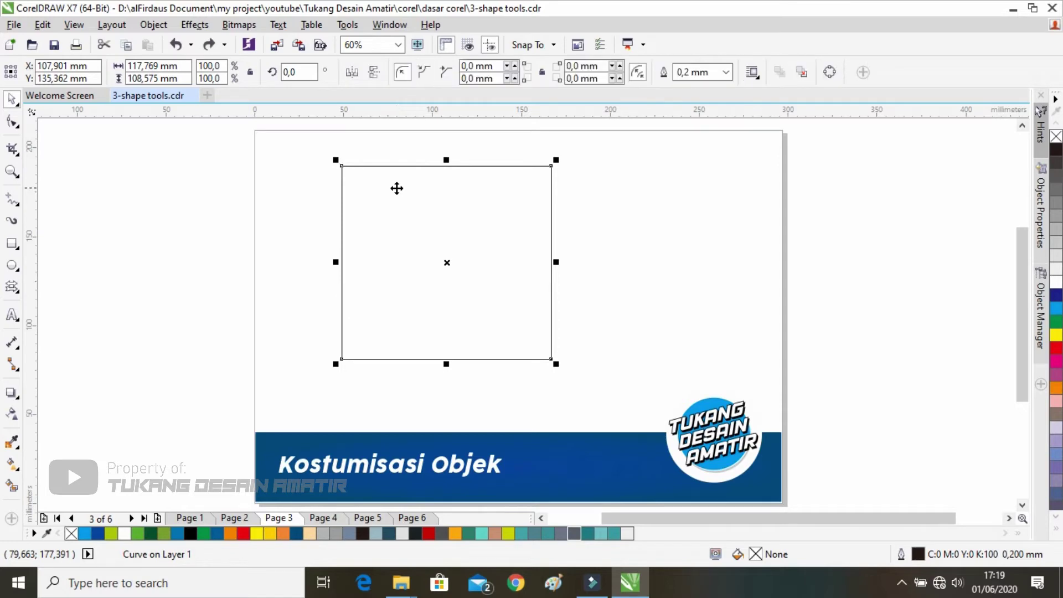
Convert the rectangle to curves and activate its nodes with the Shape tool
right_click(397, 189)
left_click(447, 210)
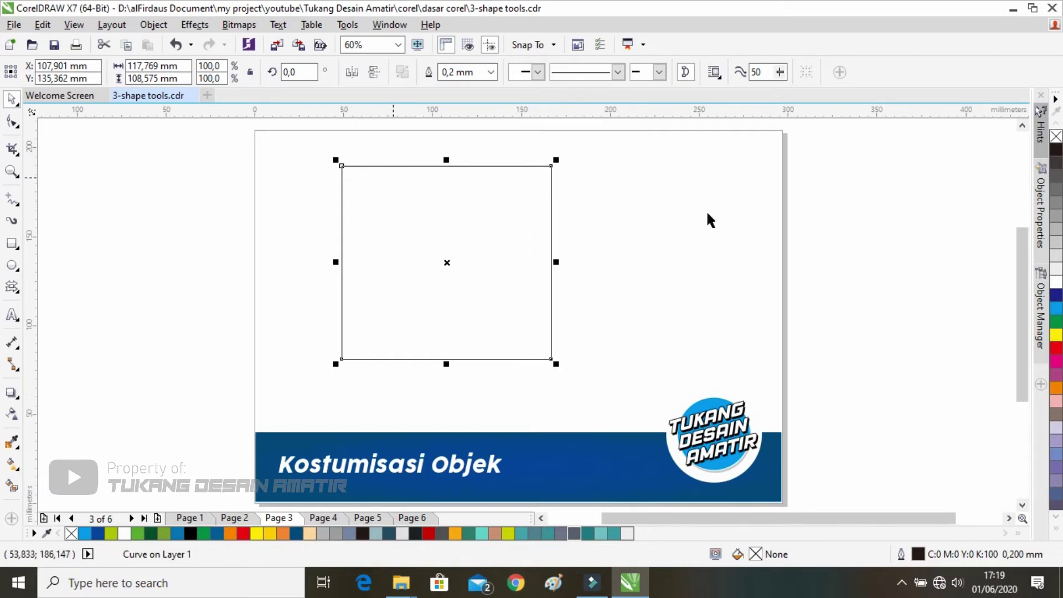
left_click(13, 122)
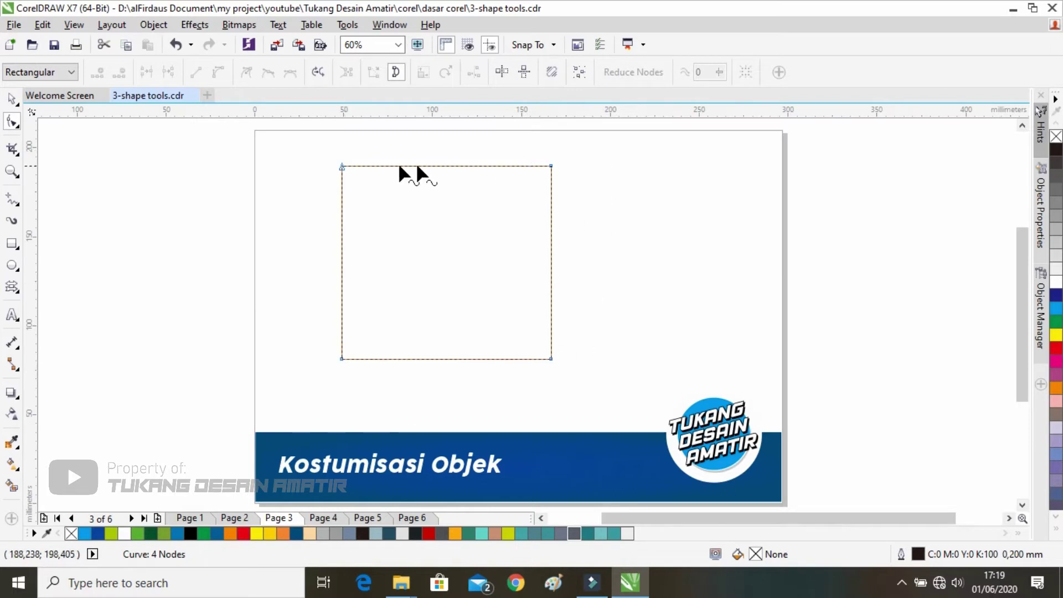
left_click(344, 282)
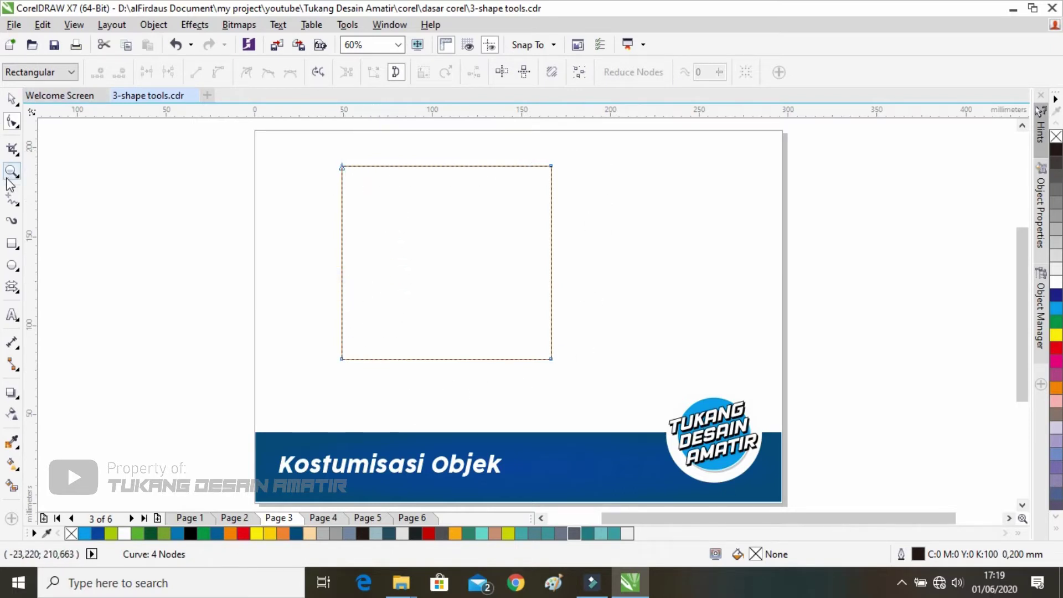
Draw a second rectangle about 113 × 108 mm to the right of the converted one, and select the converted one for node editing
left_click(13, 247)
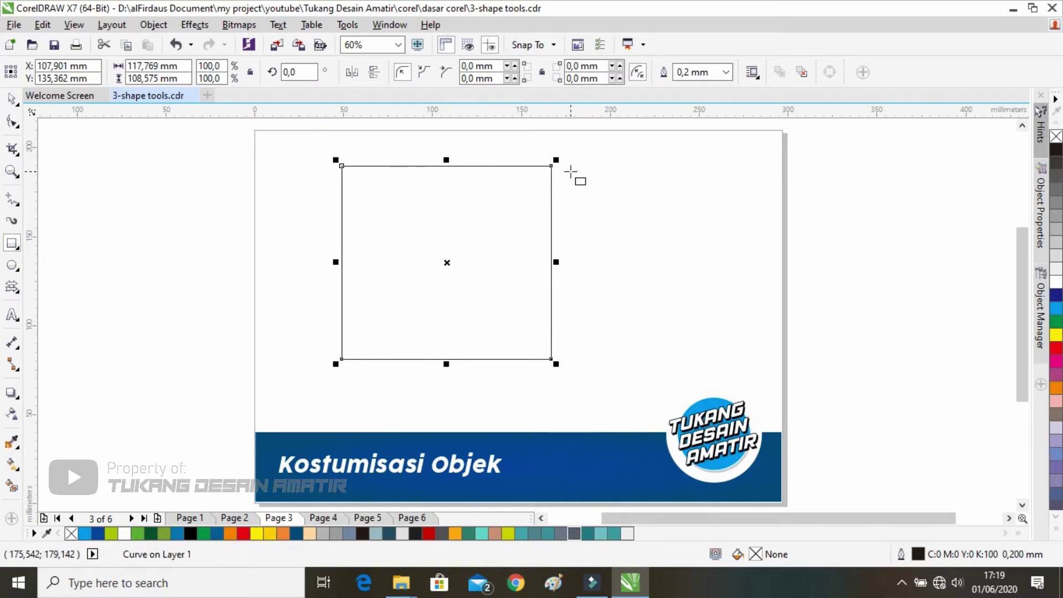
left_click(574, 169)
left_click_drag(578, 267, 775, 360)
left_click(12, 121)
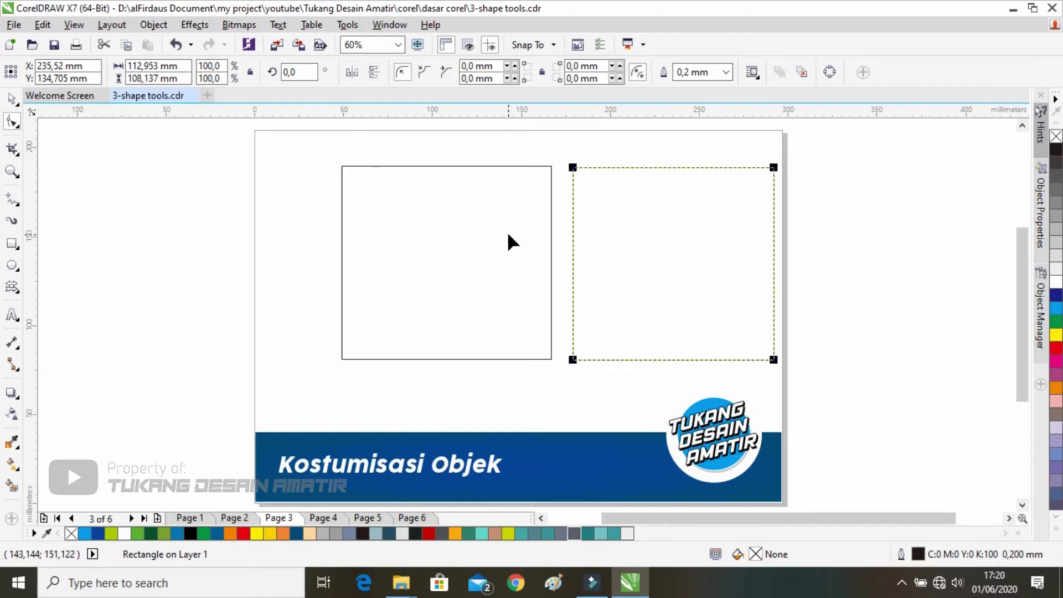
left_click(441, 217)
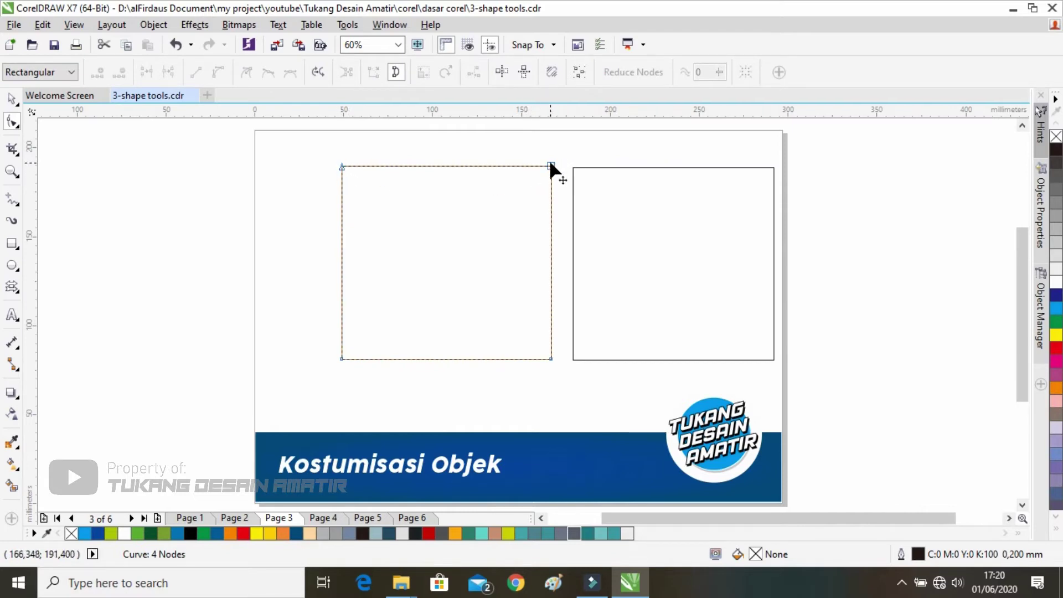
Try moving the curve's upper-right corner inward and adding, moving and deleting a node on its left edge, and undo the changes
left_click_drag(551, 166, 488, 225)
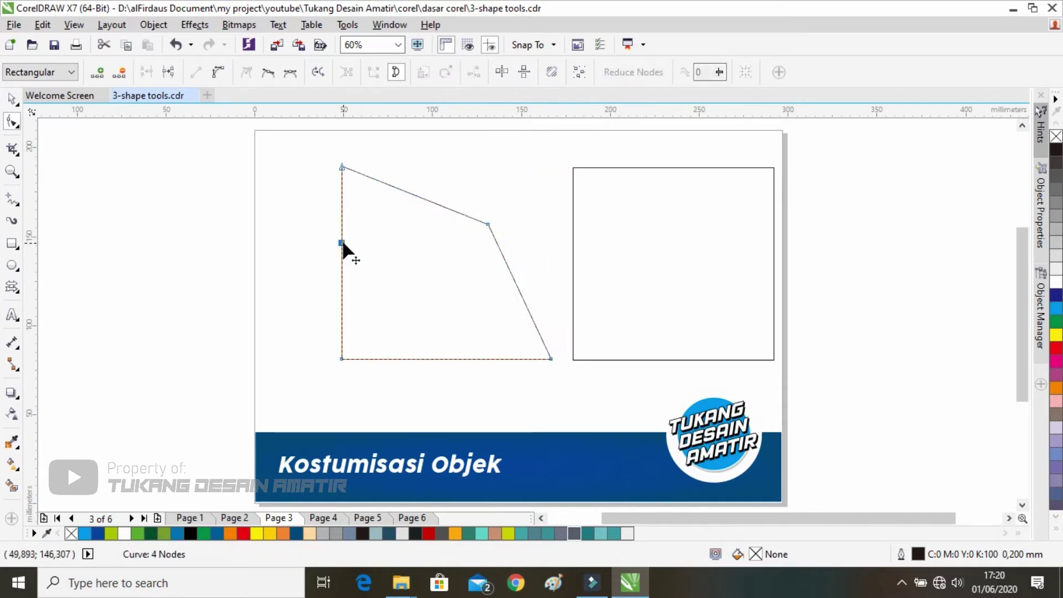
double_click(341, 242)
left_click_drag(342, 242, 426, 243)
key("ctrl+z")
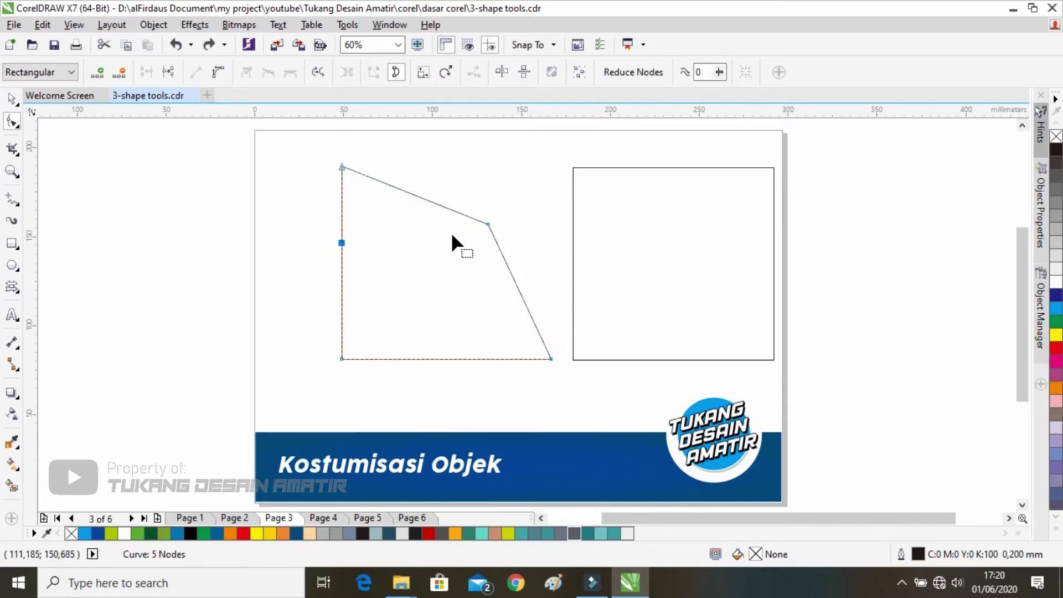
key("Delete")
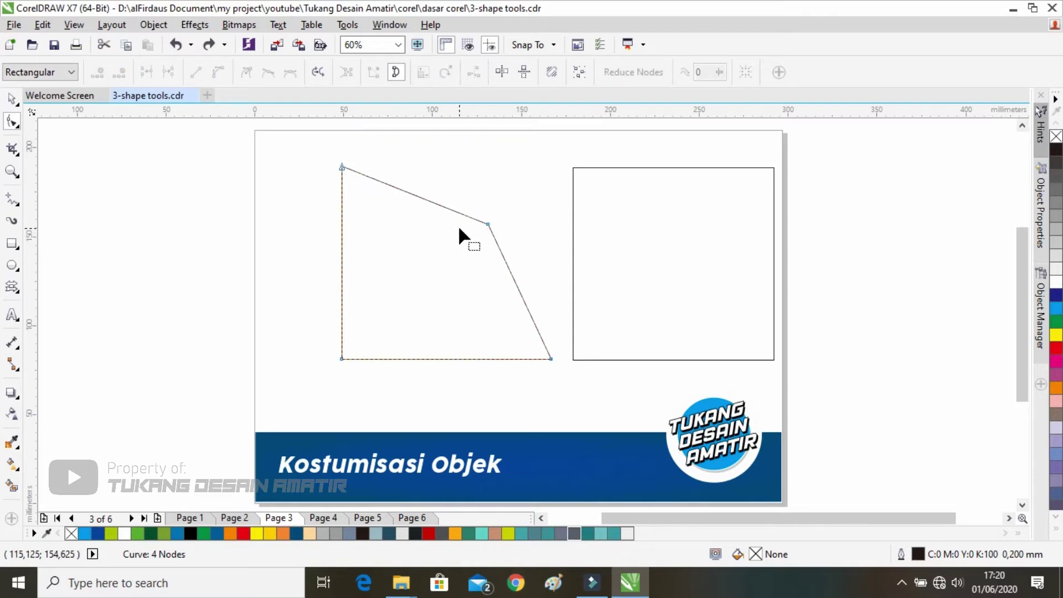
key("ctrl+z")
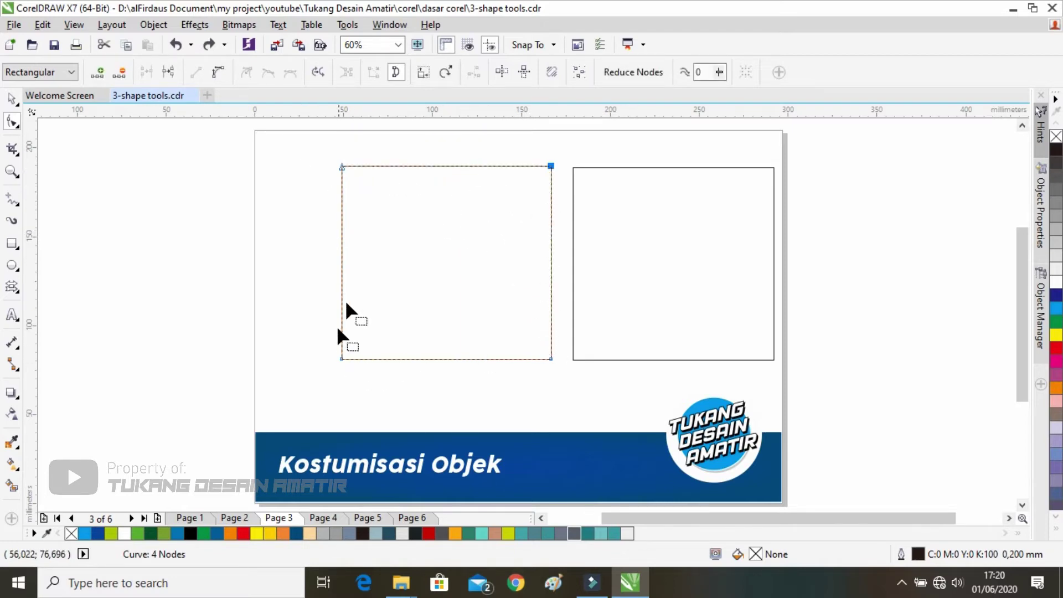
Add two nodes along the curve's top edge and move them to form a V-shaped notch
double_click(414, 166)
left_click_drag(415, 166, 417, 226)
double_click(485, 191)
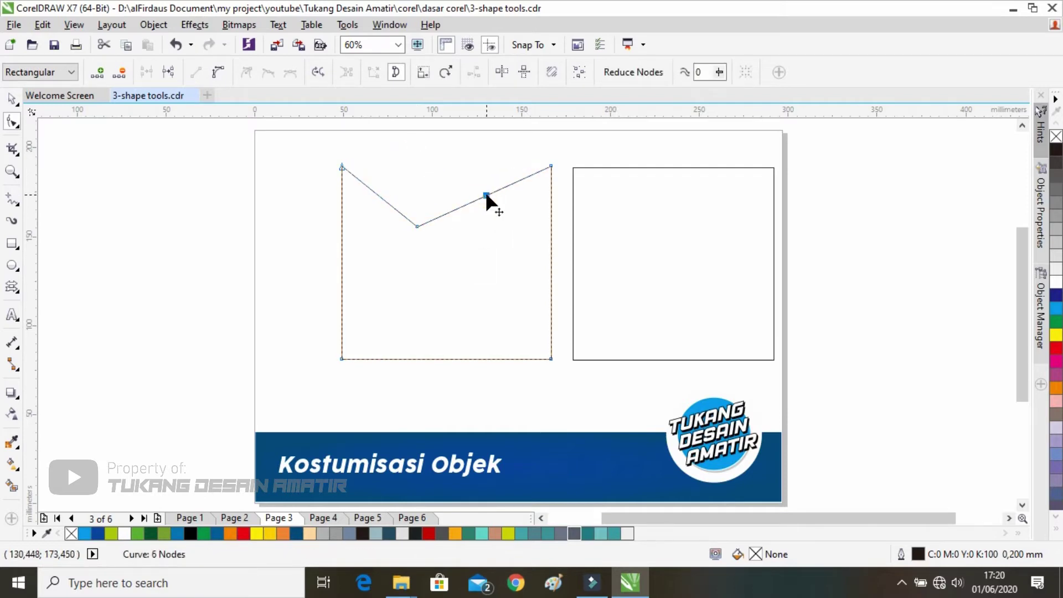
left_click_drag(485, 191, 451, 166)
Add two nodes along the curve's right side and move them inward to form a wide recess
double_click(551, 253)
left_click_drag(551, 252, 458, 252)
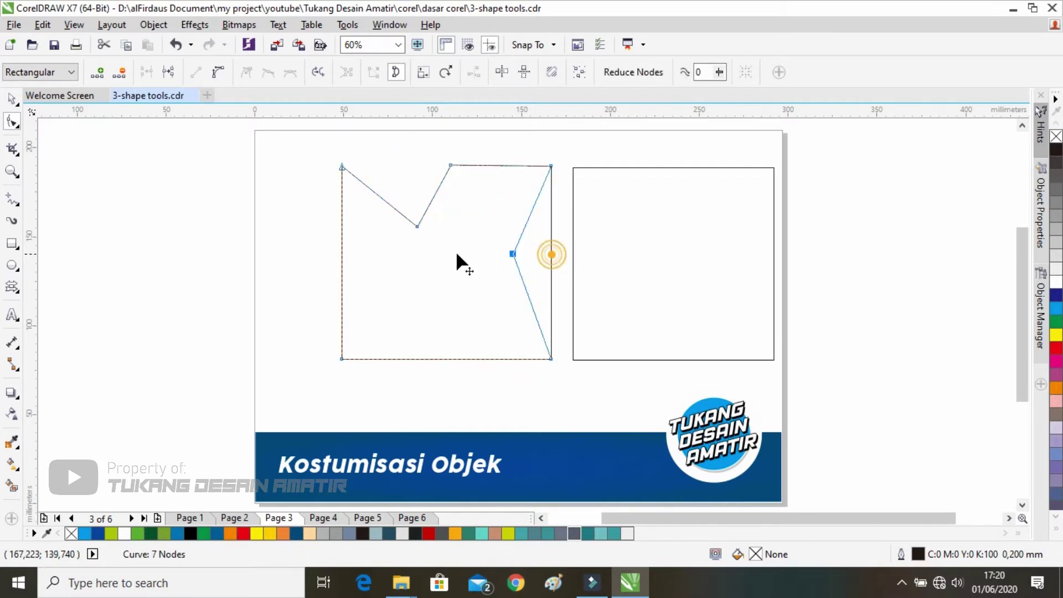
left_click(495, 299)
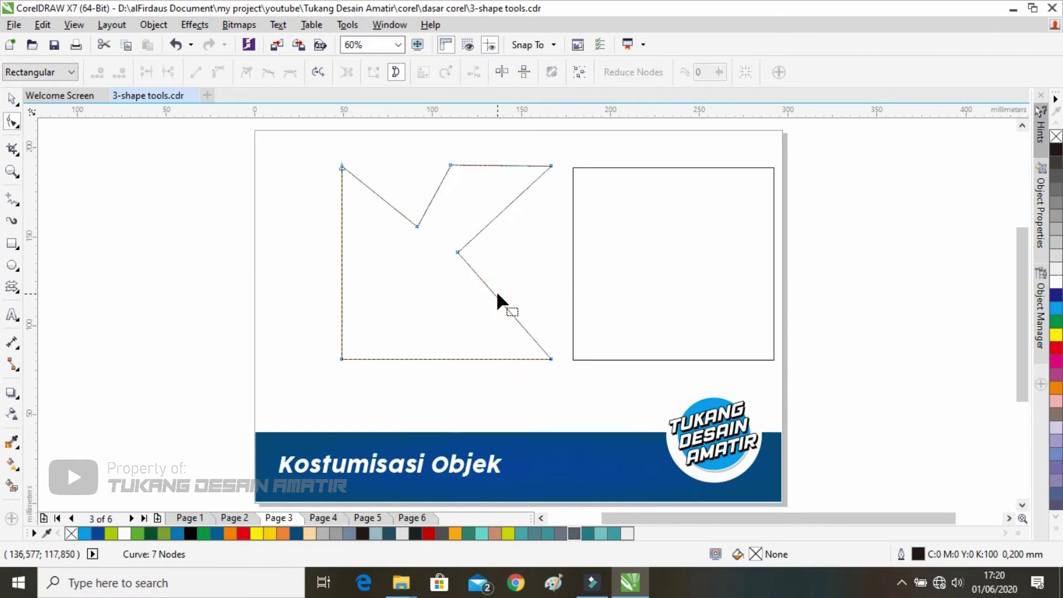
double_click(495, 299)
left_click_drag(495, 299, 457, 322)
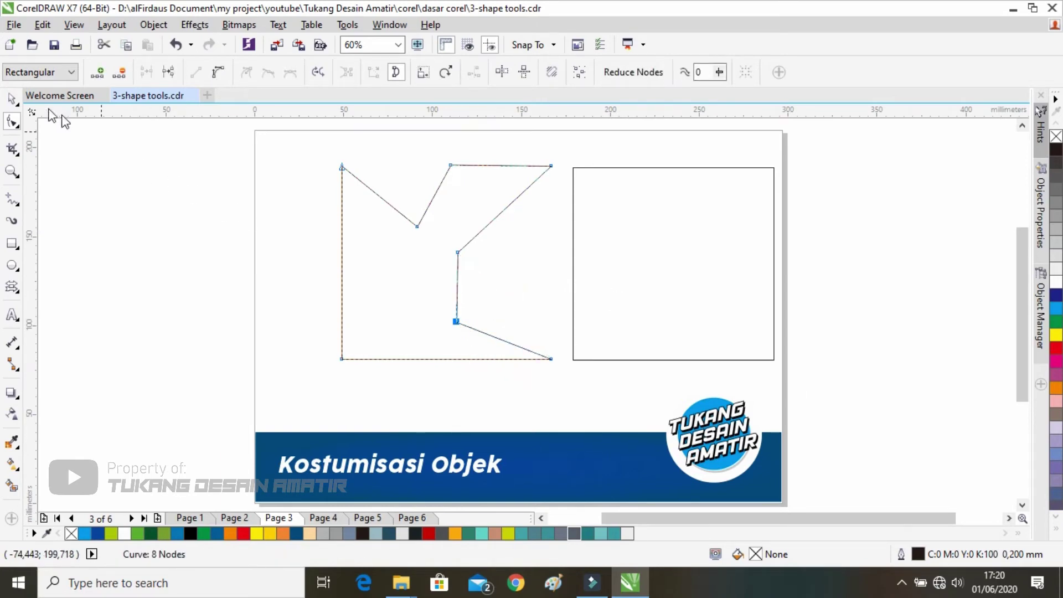
left_click(12, 99)
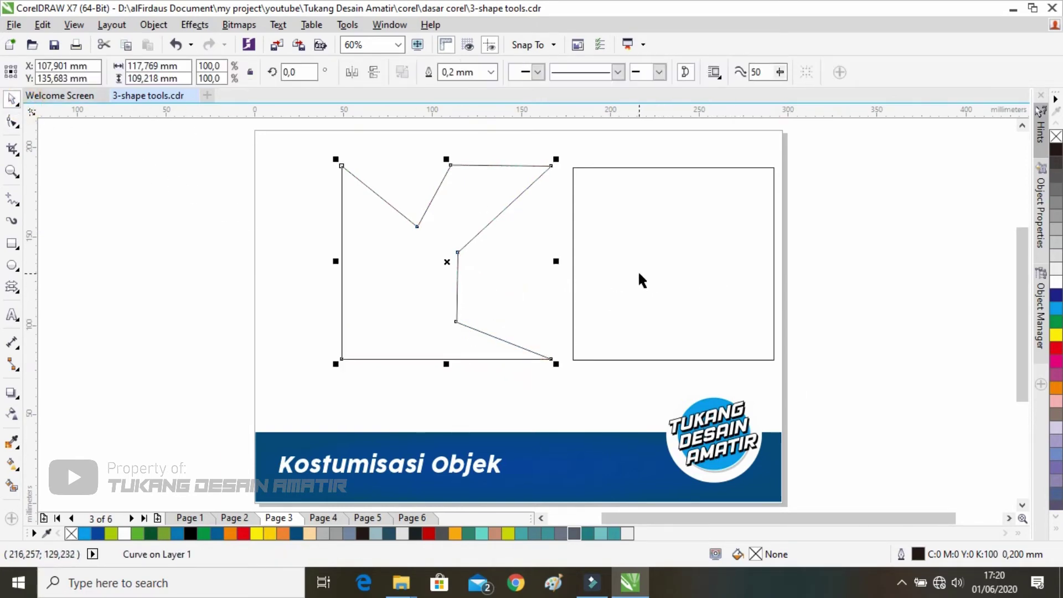
Replace the reshaped curve with a circle about 101 mm in diameter and convert the circle to curves
left_click(11, 266)
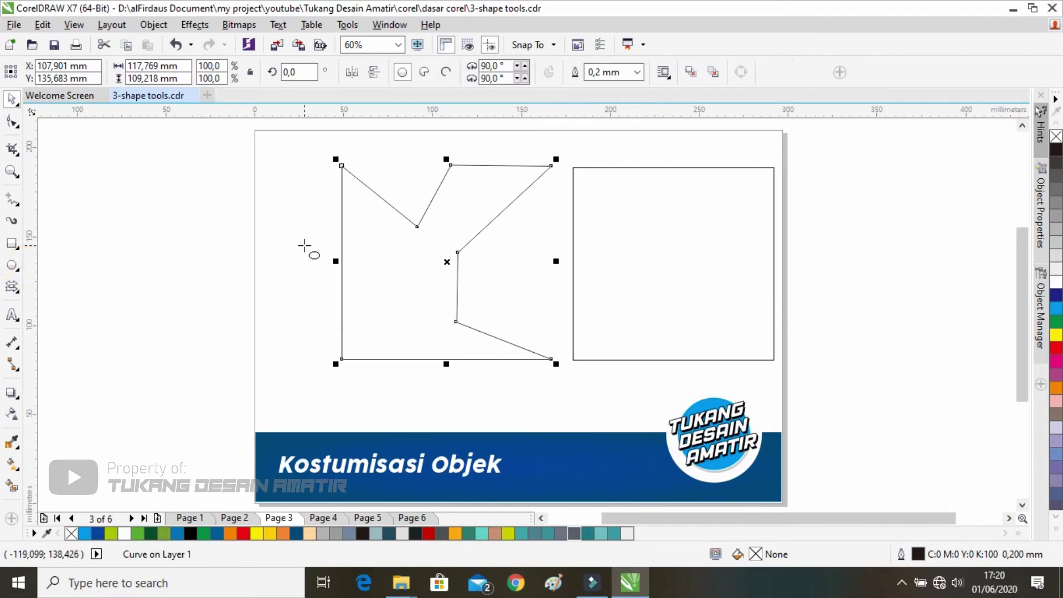
key("Delete")
mouse_move(313, 191)
left_mouse_down()
mouse_move(480, 373)
mouse_move(493, 371)
left_mouse_up()
right_click(400, 241)
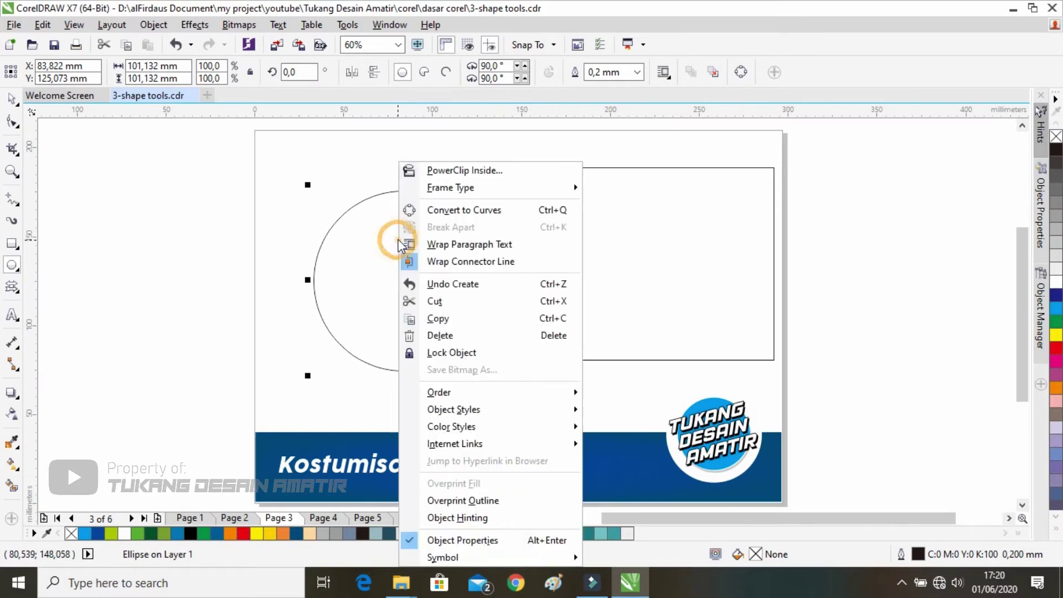
left_click(471, 210)
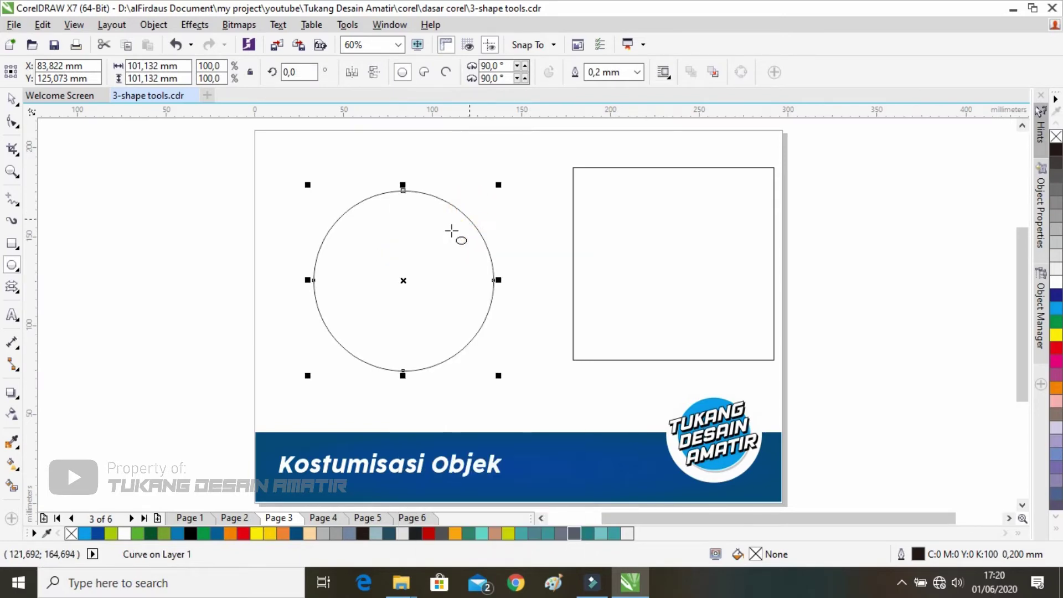
Reshape the circle's curve into an irregular rounded outline by moving its top, bottom, left and right nodes
left_click(13, 120)
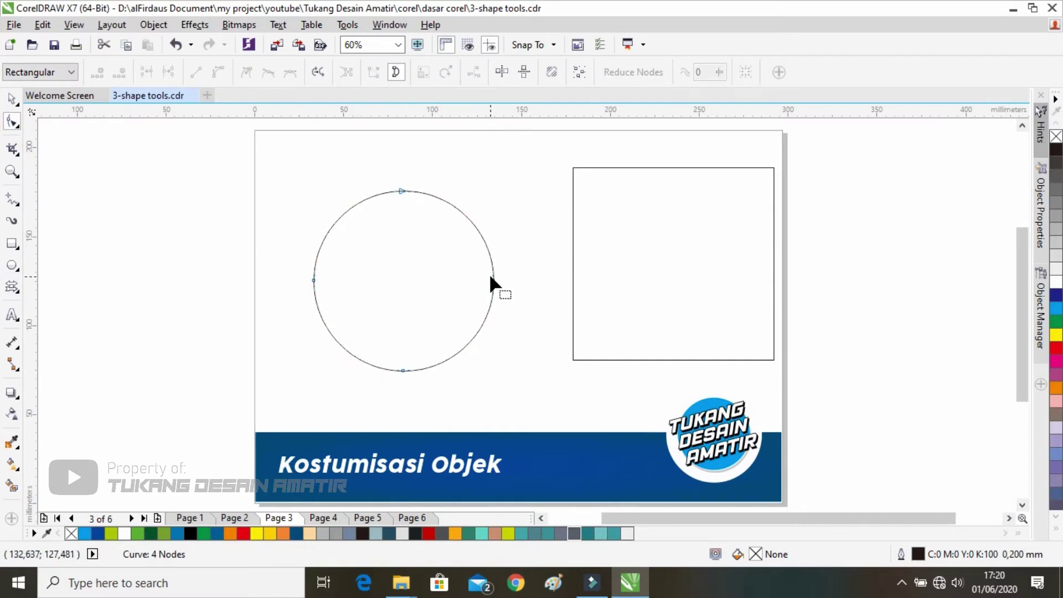
left_click_drag(401, 192, 407, 260)
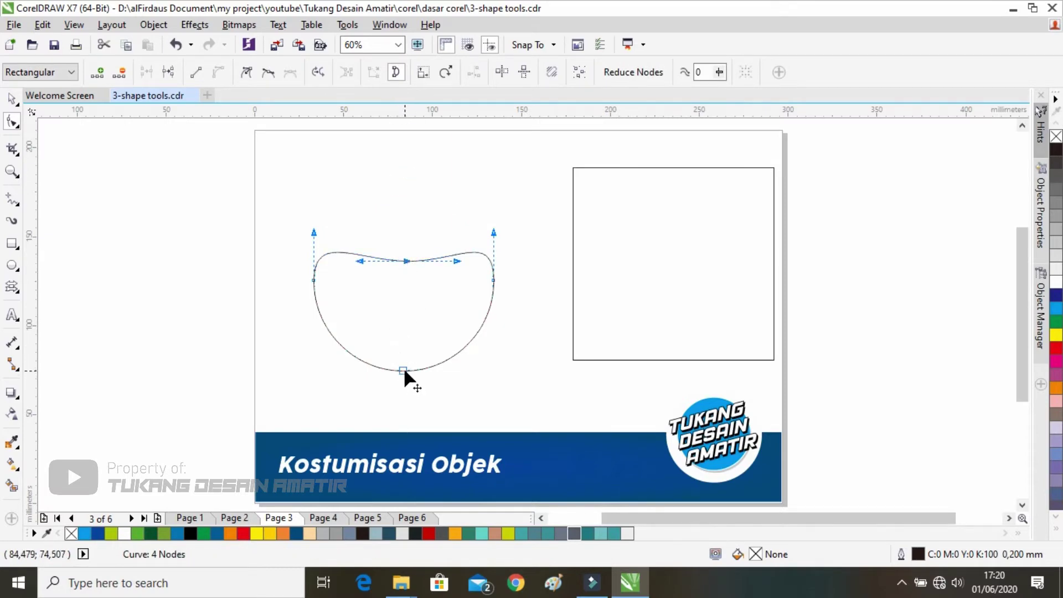
left_click_drag(403, 371, 350, 370)
left_click_drag(314, 279, 290, 237)
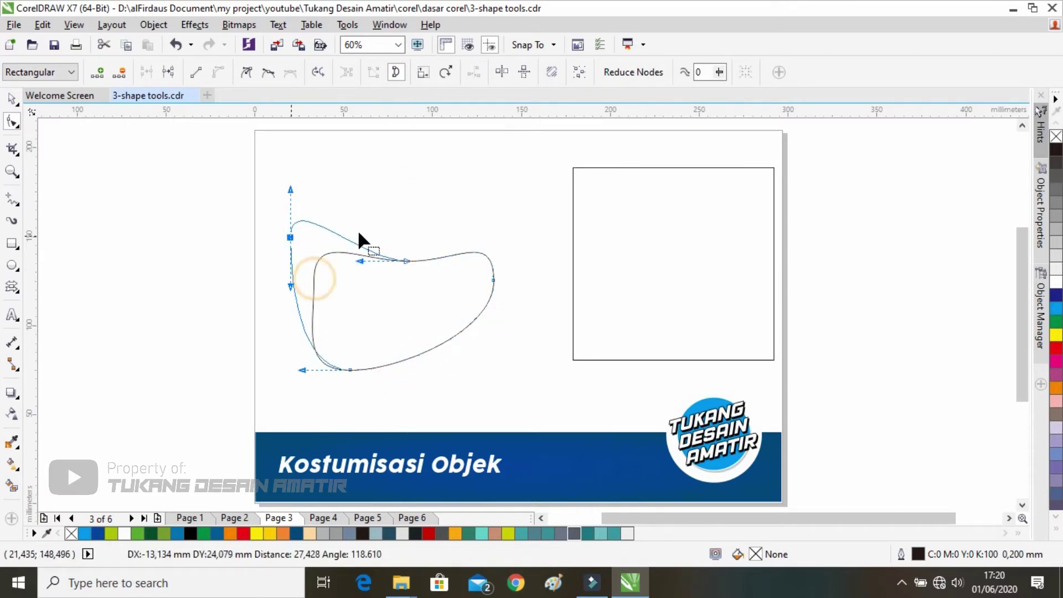
left_click_drag(494, 281, 540, 311)
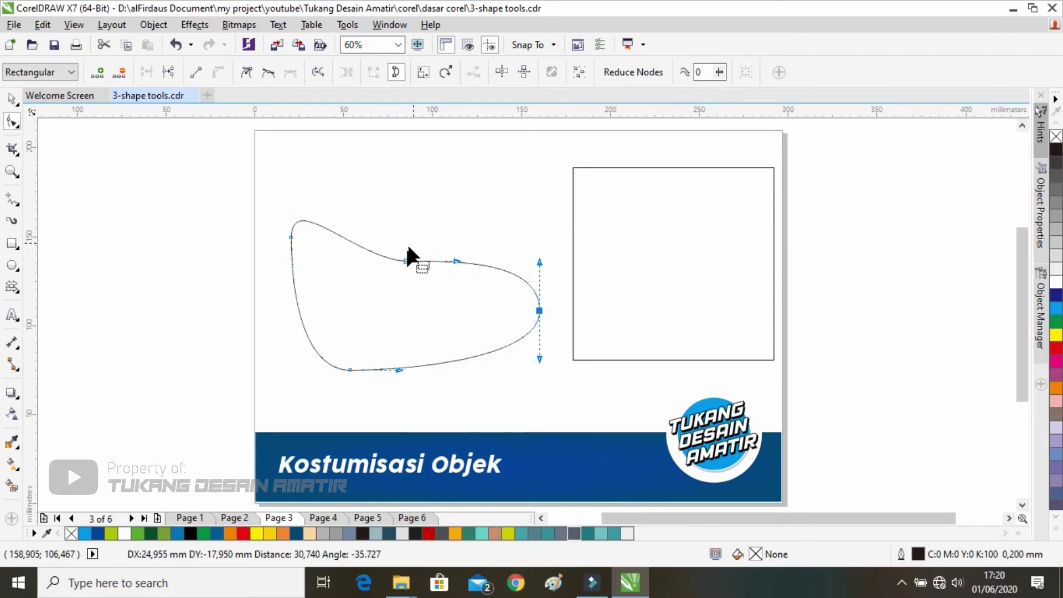
left_click_drag(407, 258, 417, 184)
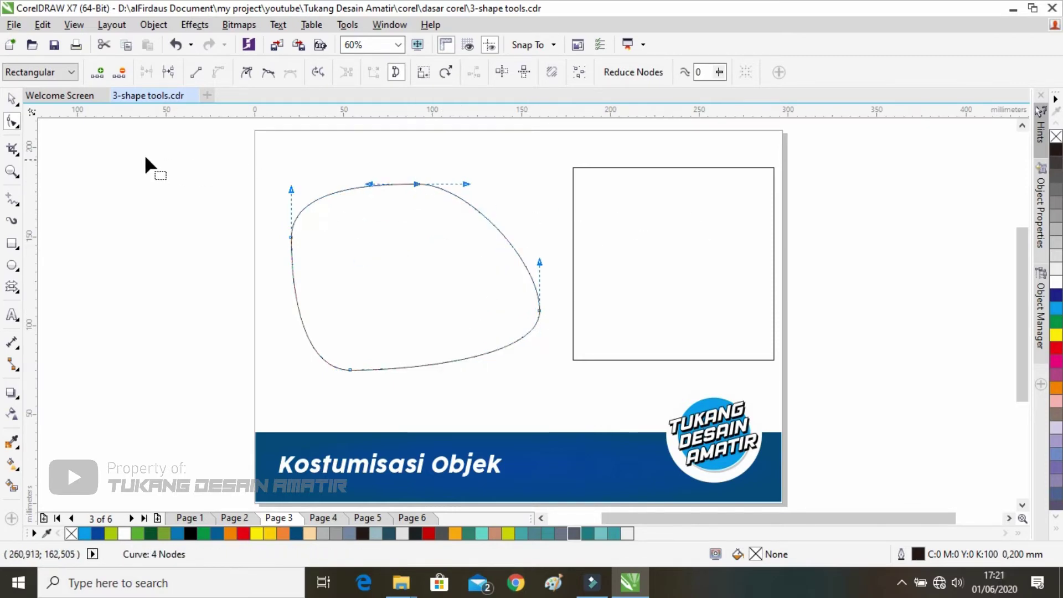
left_click(12, 99)
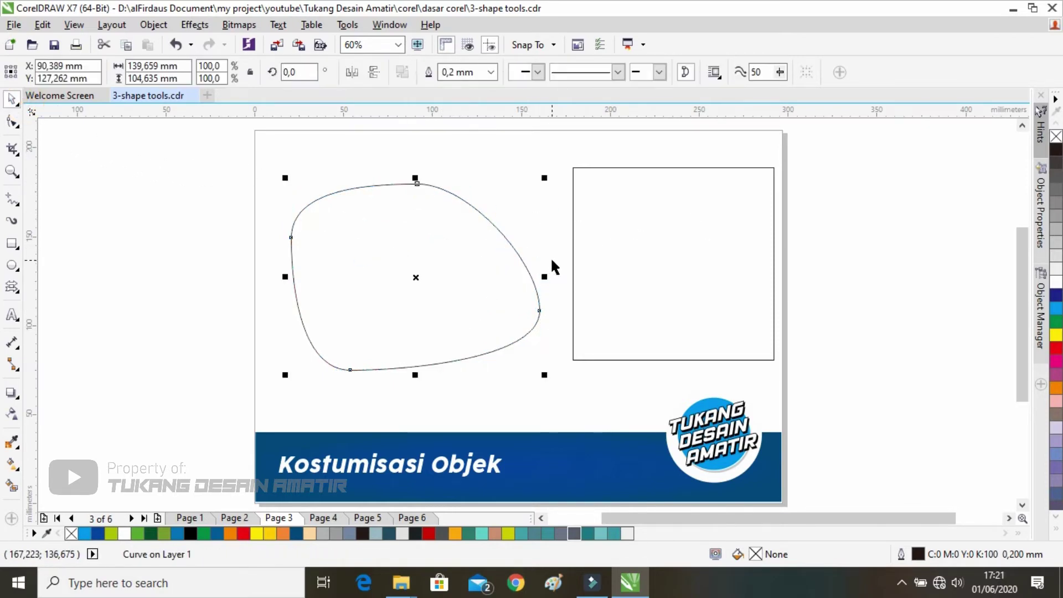
Select all four nodes of the reshaped circle and break the curve at them
double_click(438, 251)
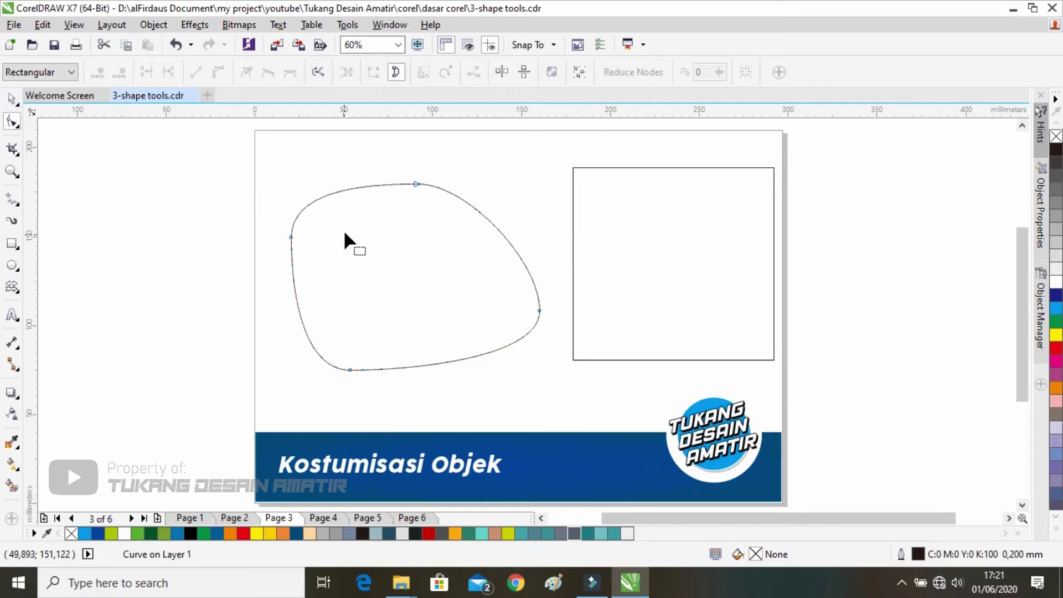
left_click_drag(270, 176, 560, 386)
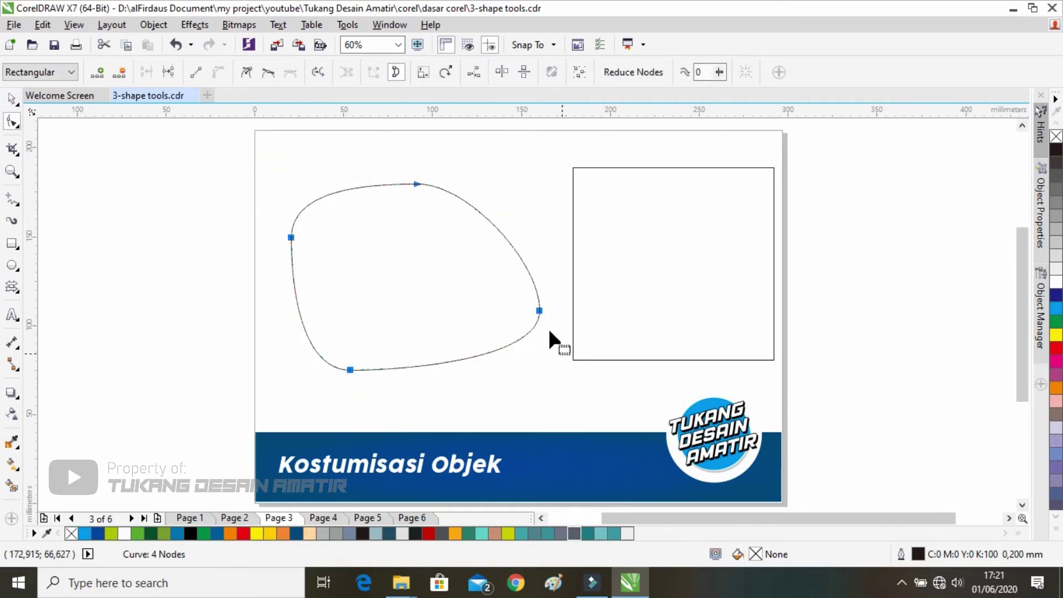
left_click(50, 72)
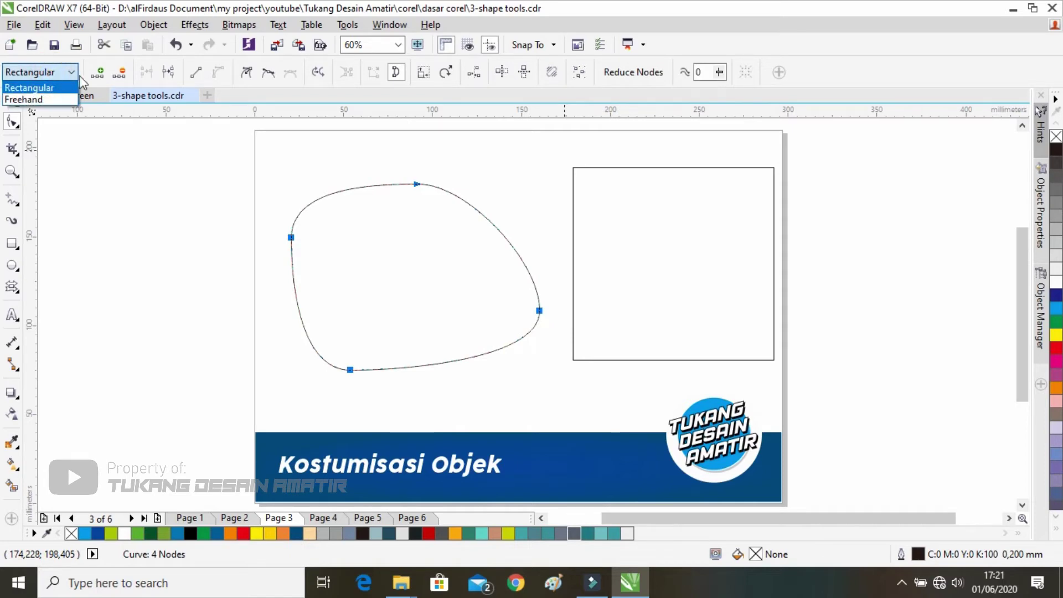
left_click(366, 252)
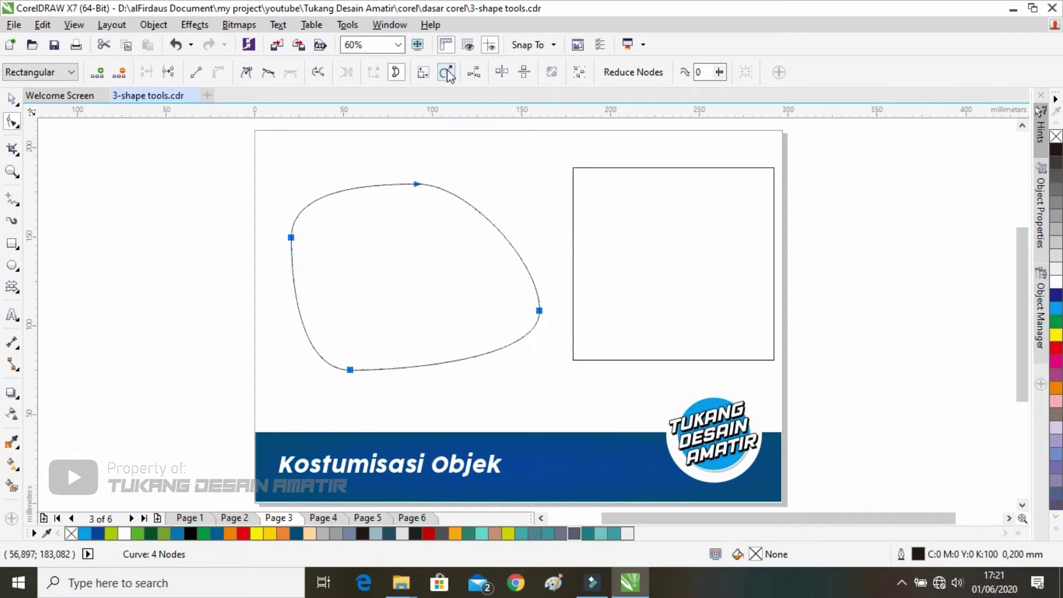
left_click(169, 72)
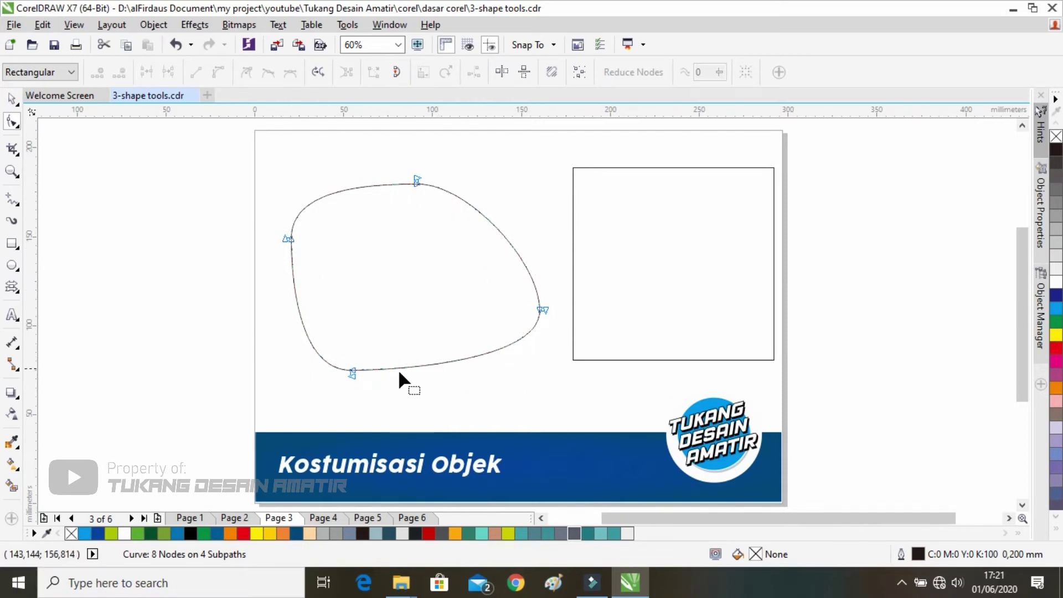
Move the loose segment ends apart at all four break points of the rounded curve, leaving visible gaps
scroll(302, 247, "up", 3)
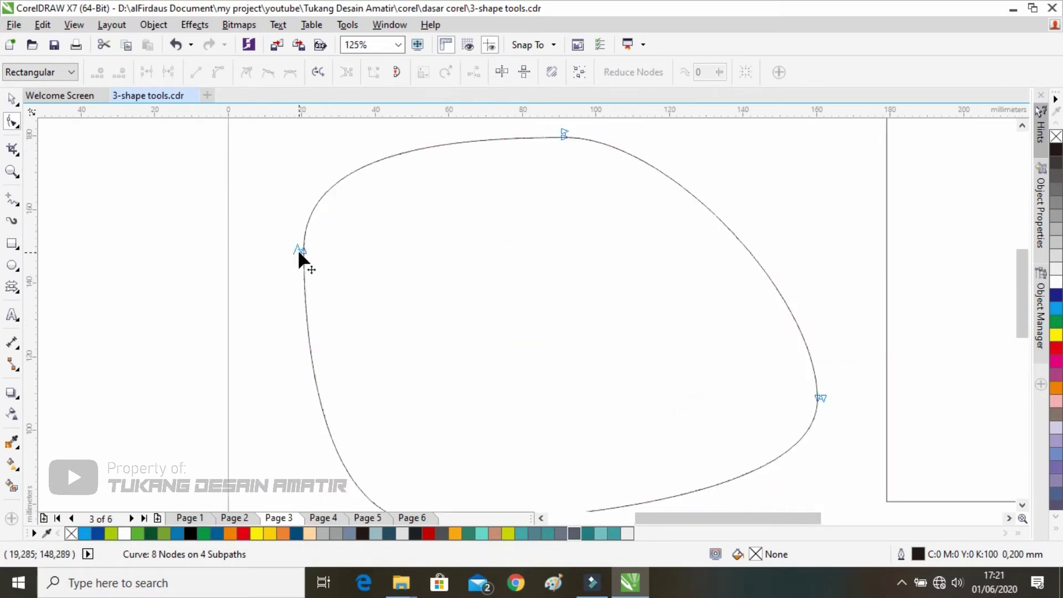
left_click_drag(297, 249, 286, 206)
scroll(322, 238, "down", 3)
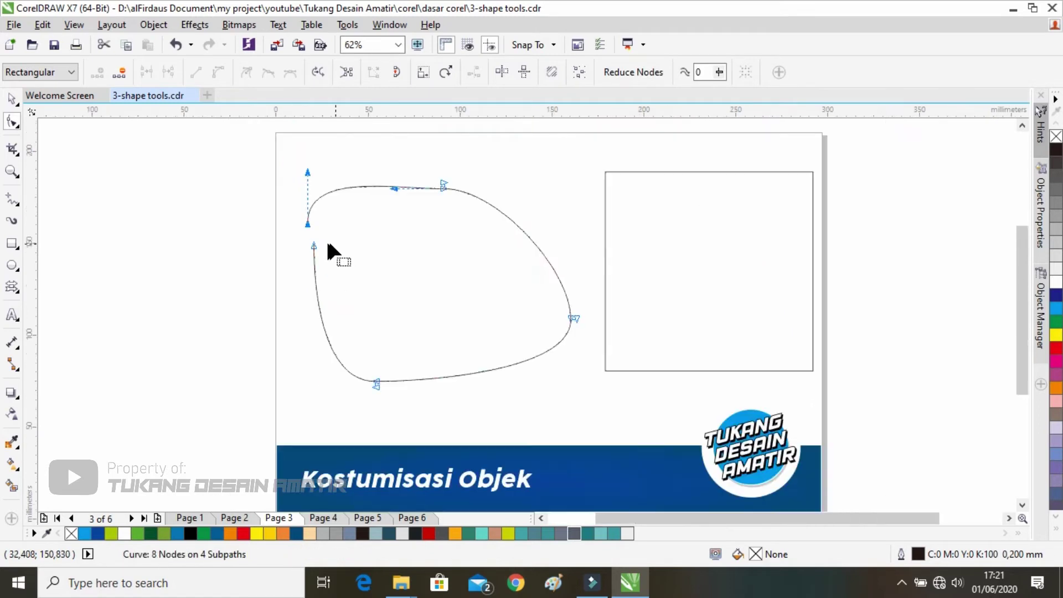
left_click_drag(310, 251, 306, 259)
left_click_drag(443, 185, 423, 175)
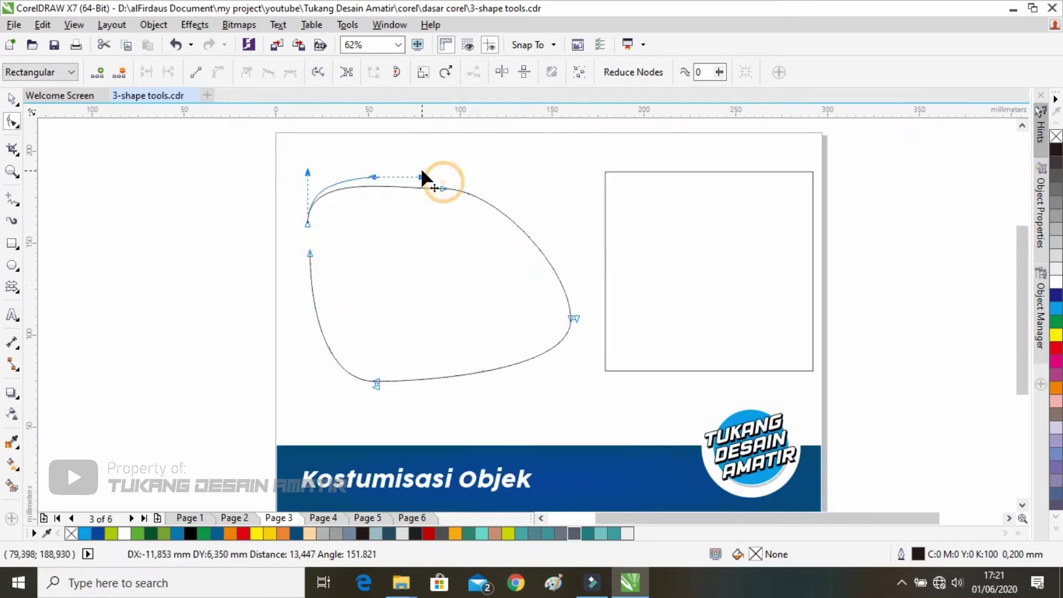
left_click(436, 185)
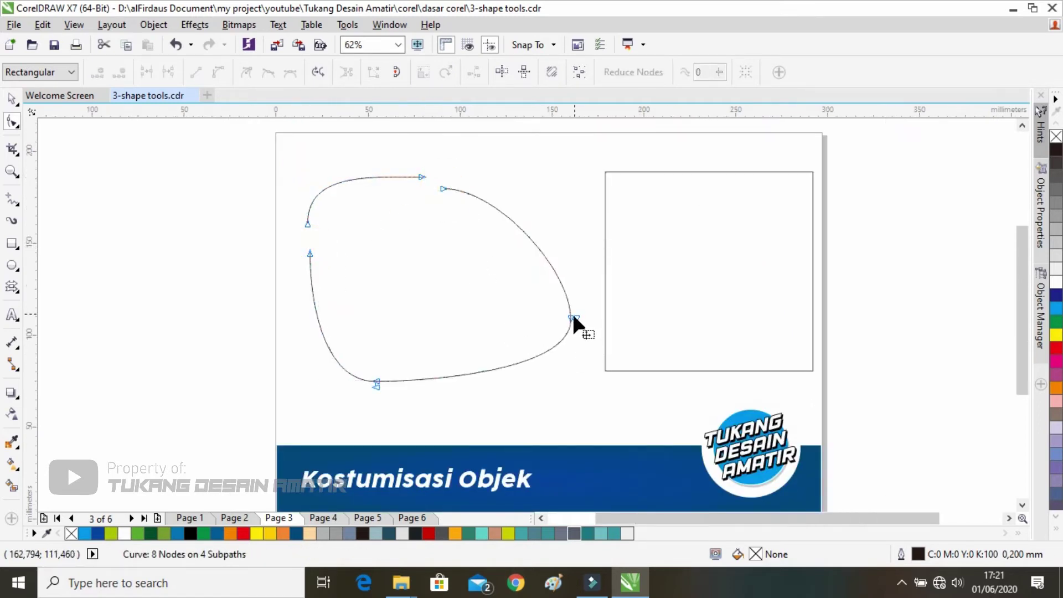
left_click_drag(573, 317, 578, 252)
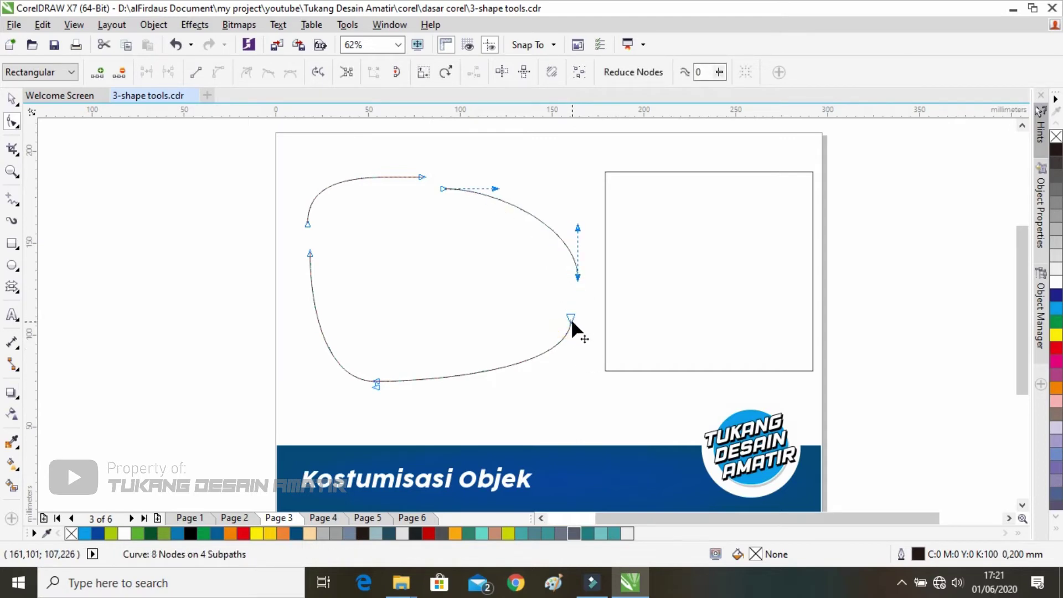
left_click_drag(570, 318, 580, 340)
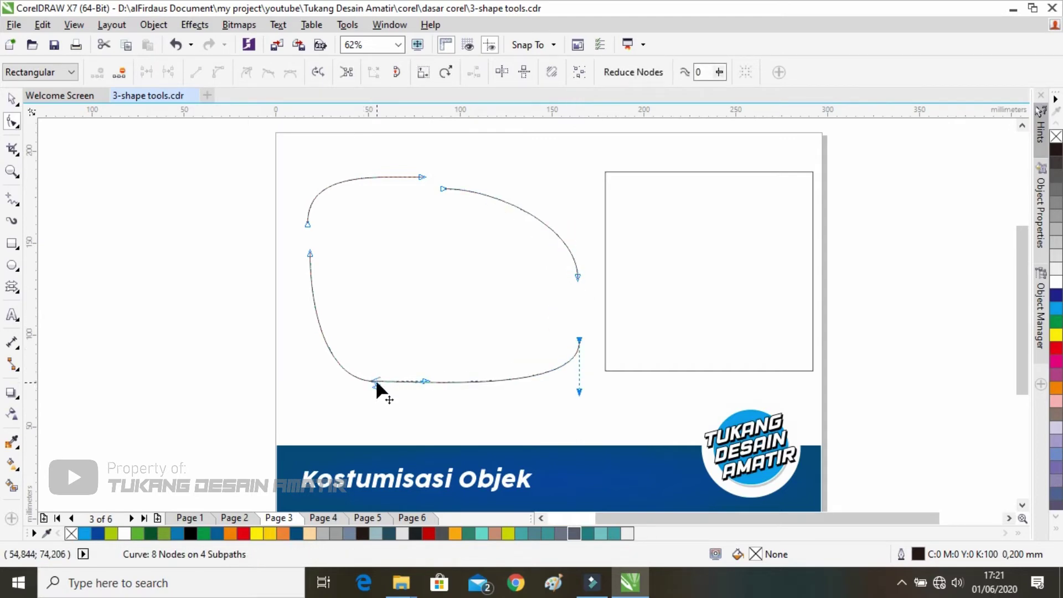
left_click_drag(375, 381, 359, 397)
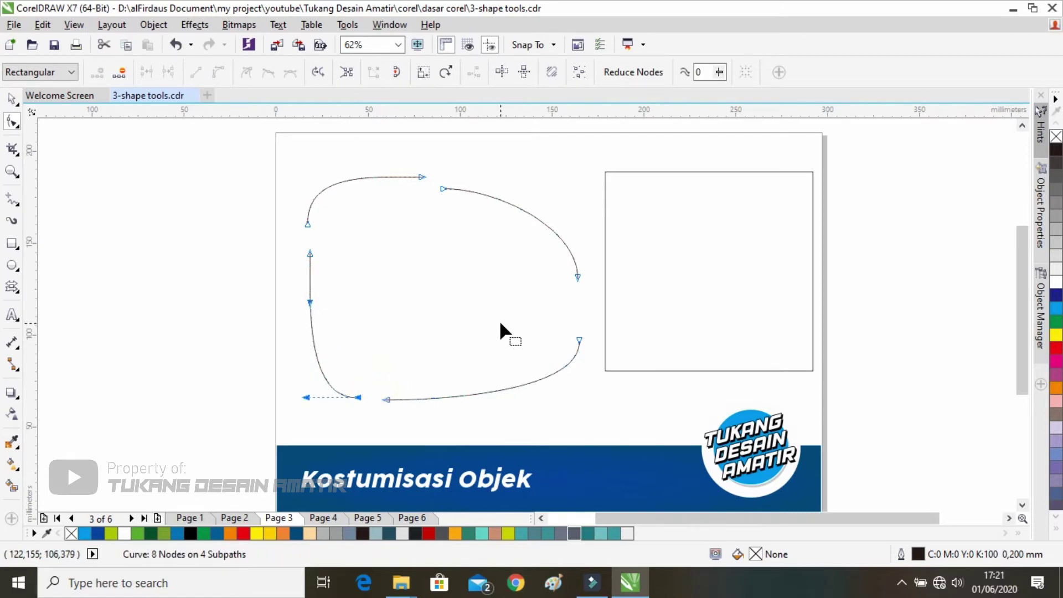
Convert the rectangle beside the broken curve to curves
left_click(735, 244)
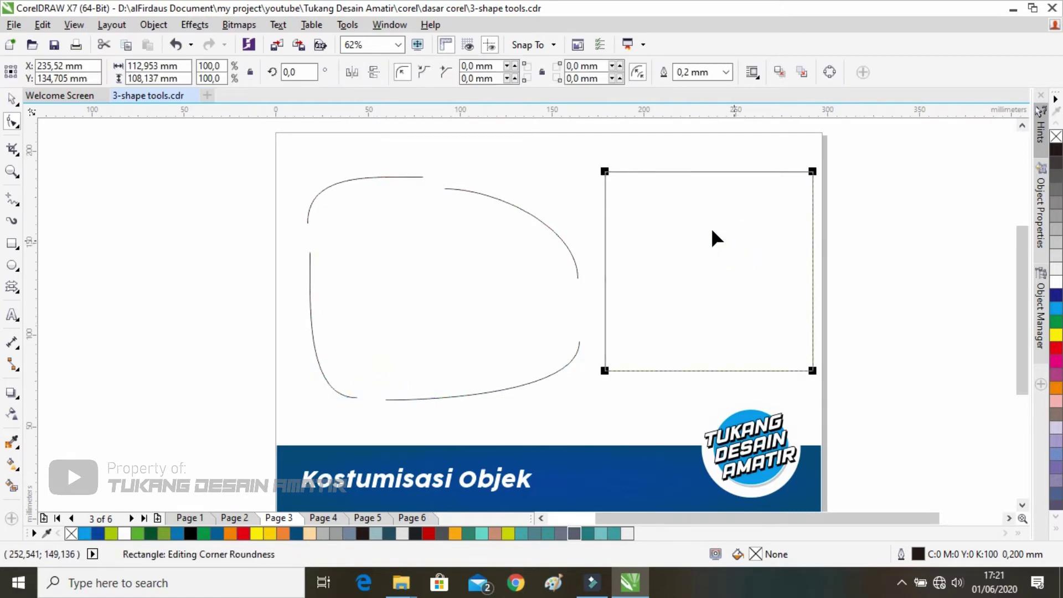
left_click(11, 98)
right_click(757, 226)
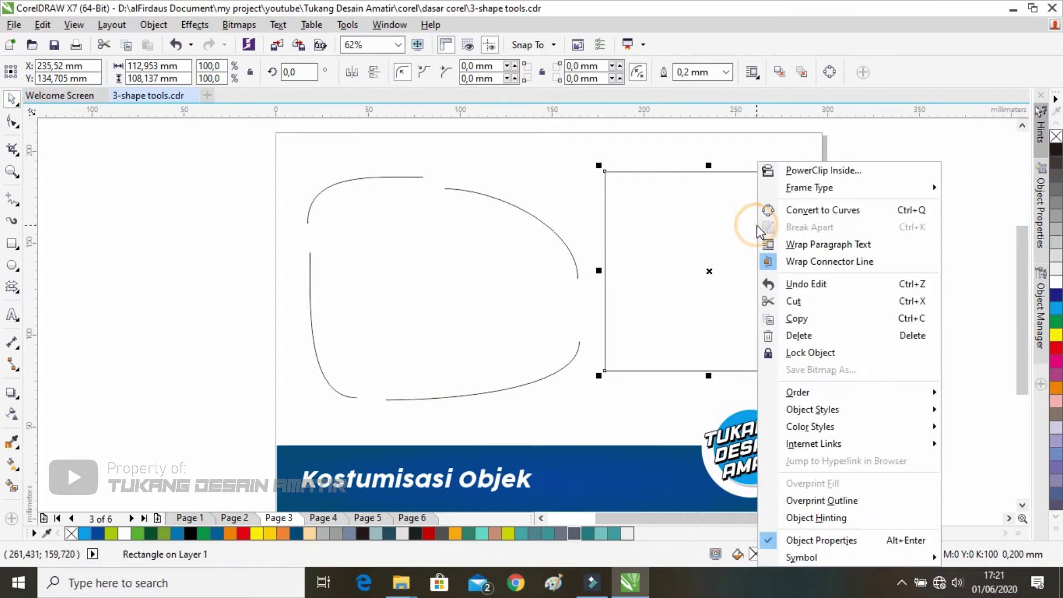
left_click(800, 210)
Select all nodes of the converted rectangle with the Shape tool and break its curve
left_click(660, 200)
key("F10")
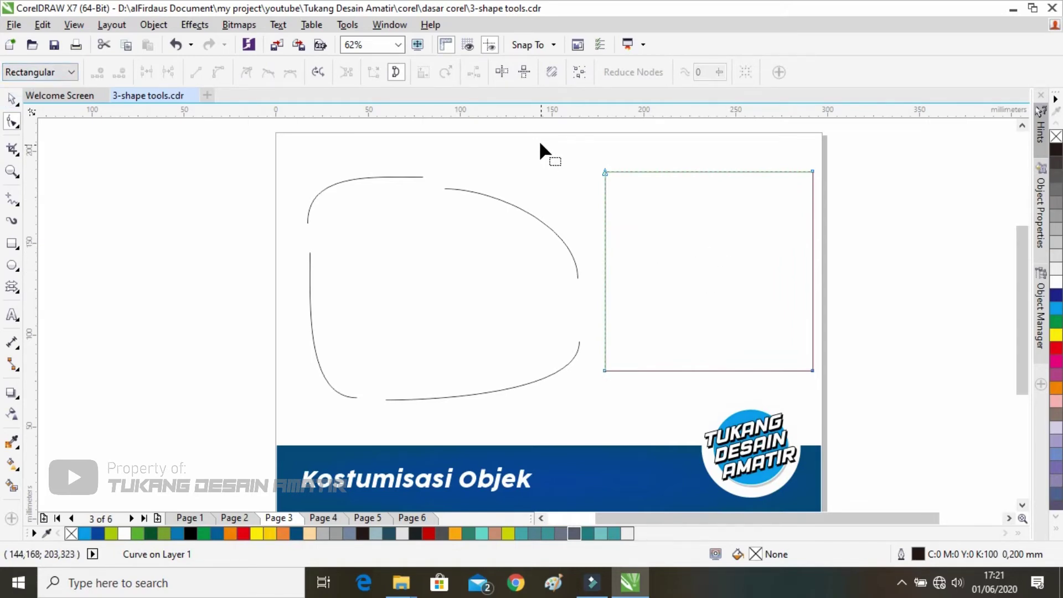
left_click_drag(586, 161, 843, 387)
left_click(674, 235)
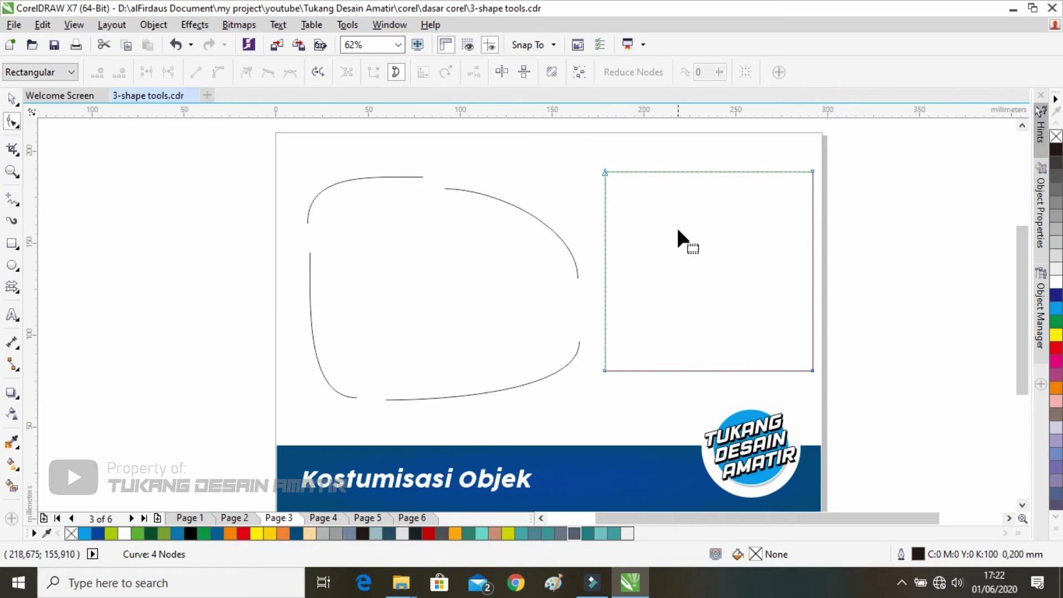
key("ctrl+a")
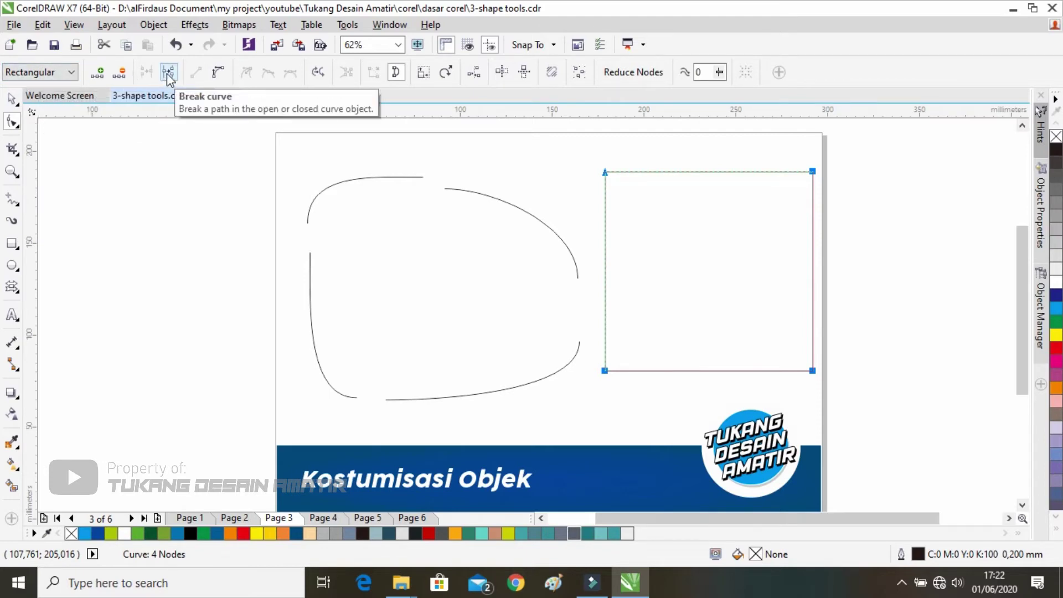
left_click(664, 214)
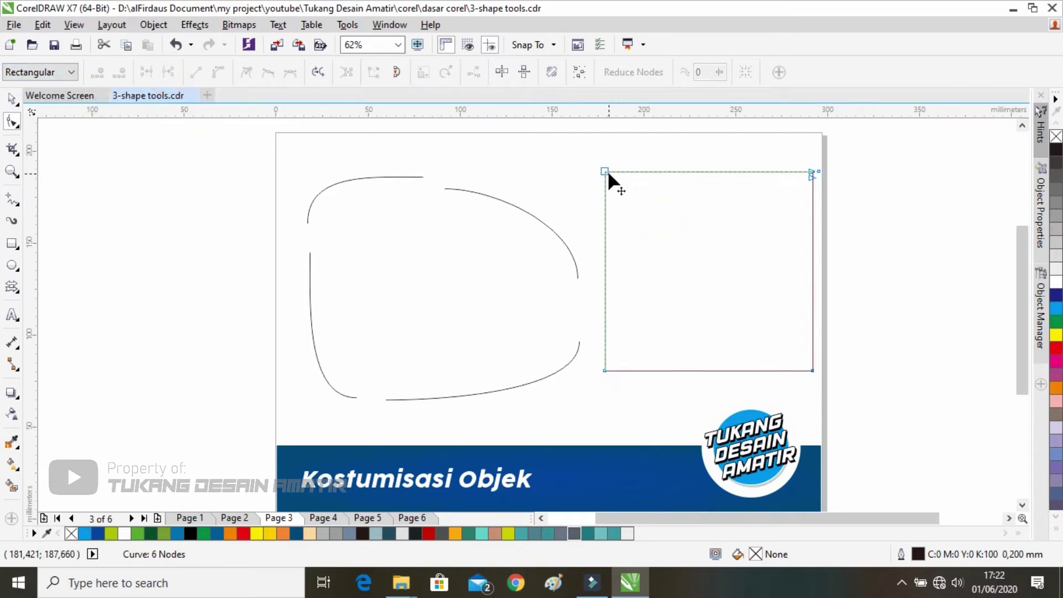
Move the converted rectangle's upper-left node outward and pull the nodes at its broken upper-right corner apart
left_click_drag(607, 172, 578, 160)
left_click_drag(816, 172, 822, 244)
left_click_drag(816, 169, 793, 222)
left_click_drag(812, 171, 737, 146)
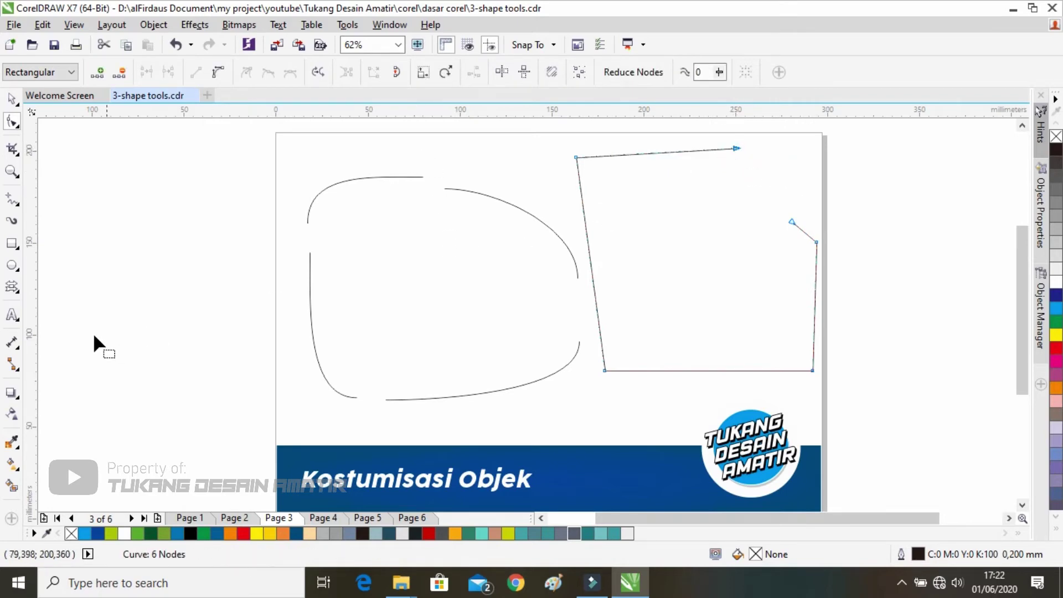
Select both broken curves on the page and delete them
left_click(14, 294)
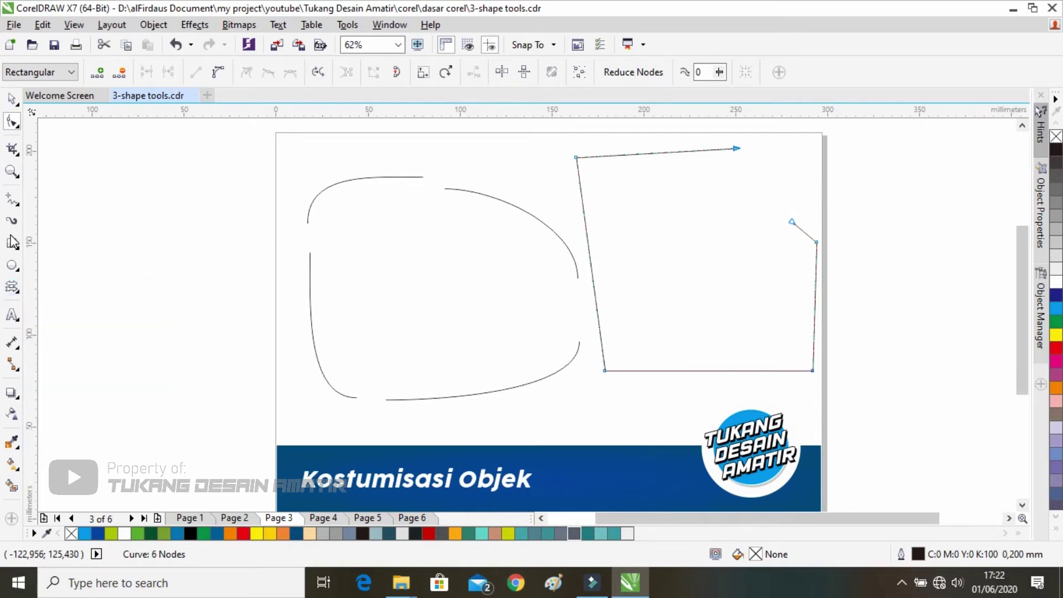
mouse_move(10, 102)
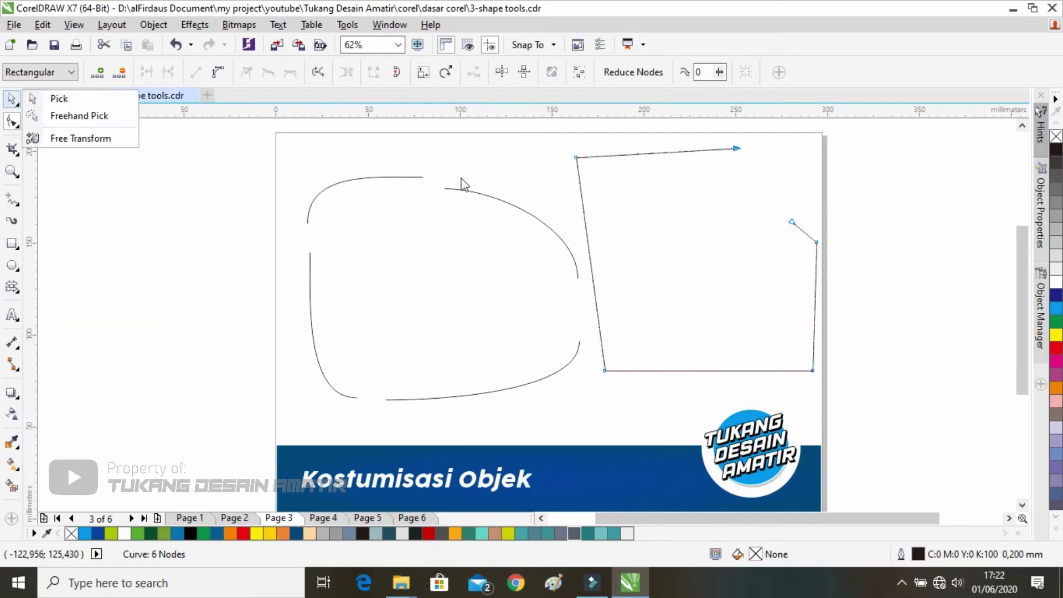
key("space")
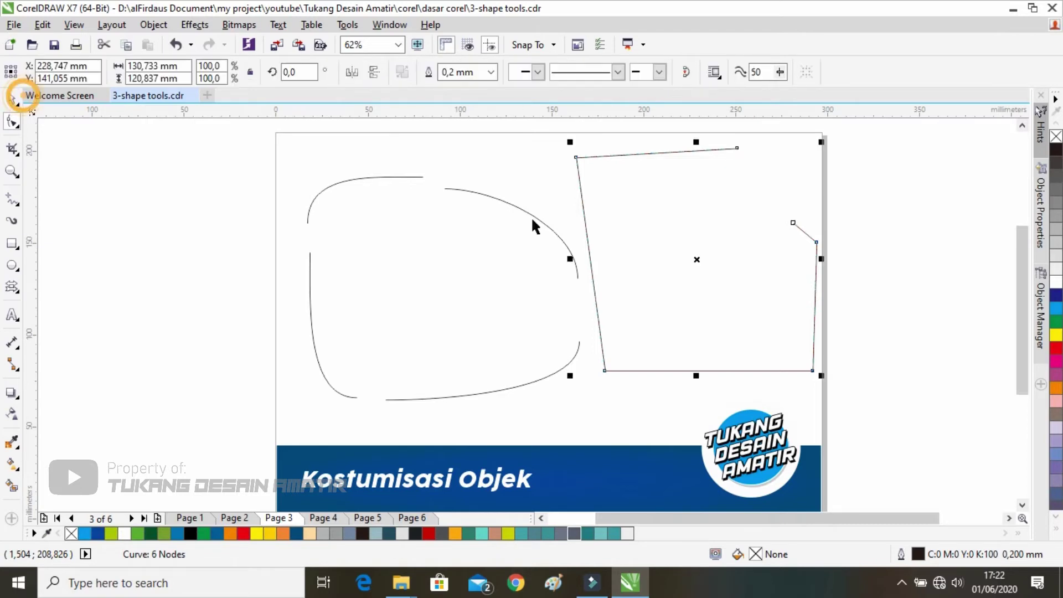
left_click_drag(287, 133, 852, 397)
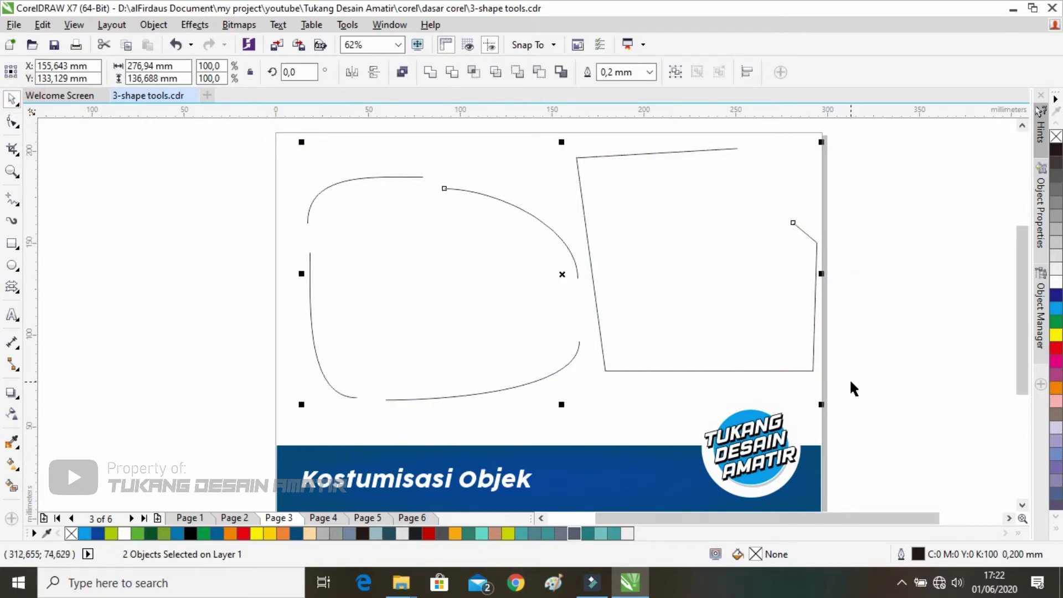
key("Delete")
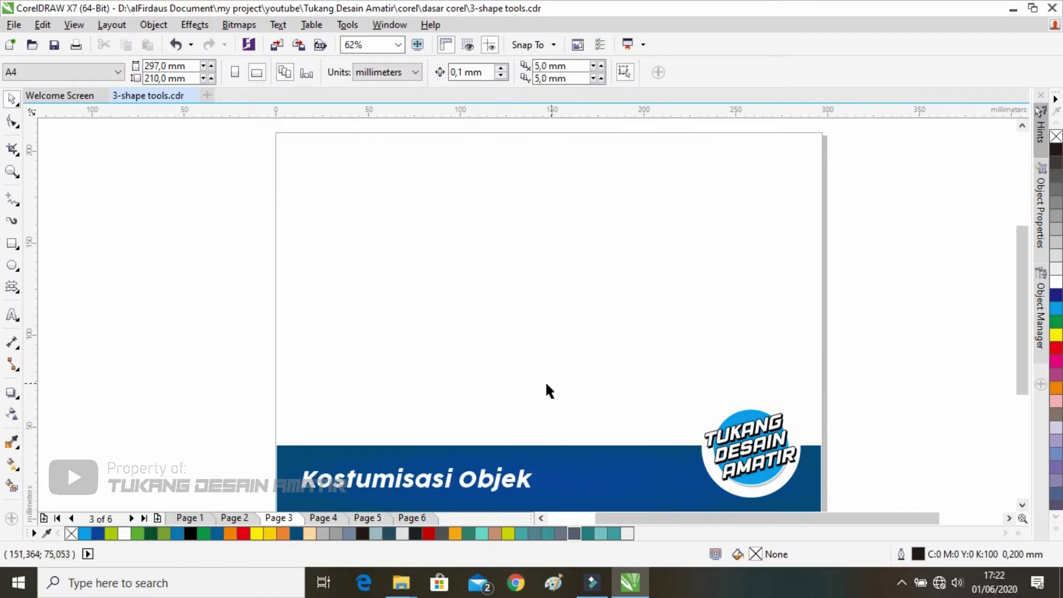
Draw a rectangle about 88 × 33 mm below the iron icon on Page 4
left_click(324, 519)
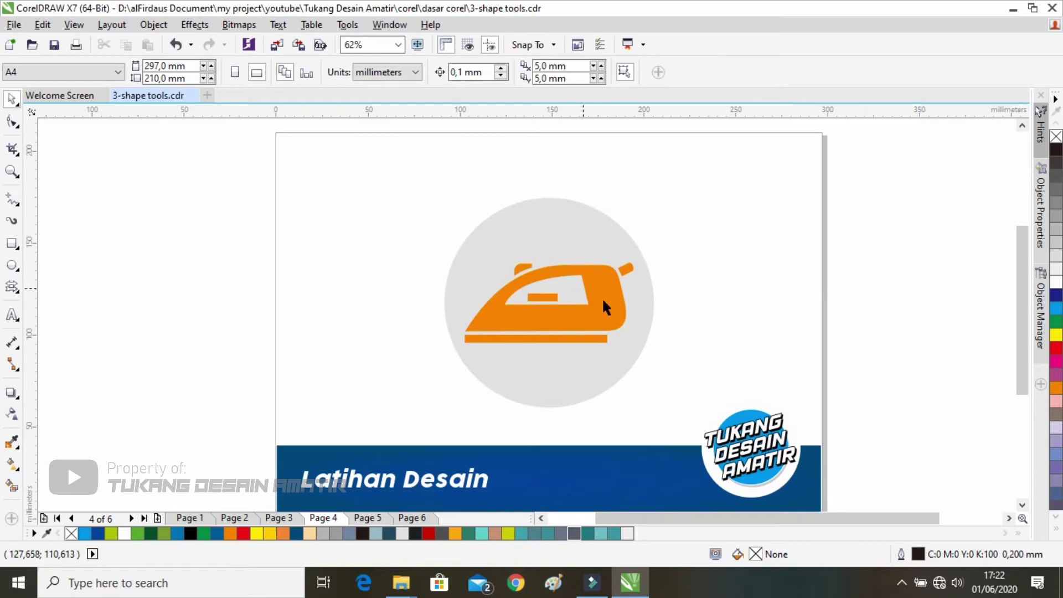
left_click_drag(604, 298, 382, 297)
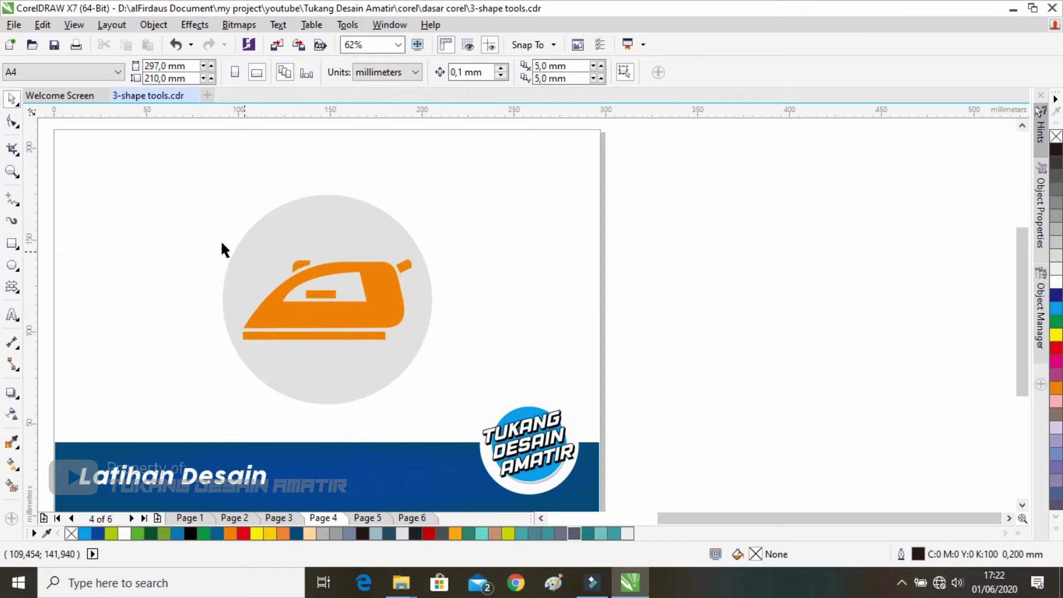
left_click(12, 244)
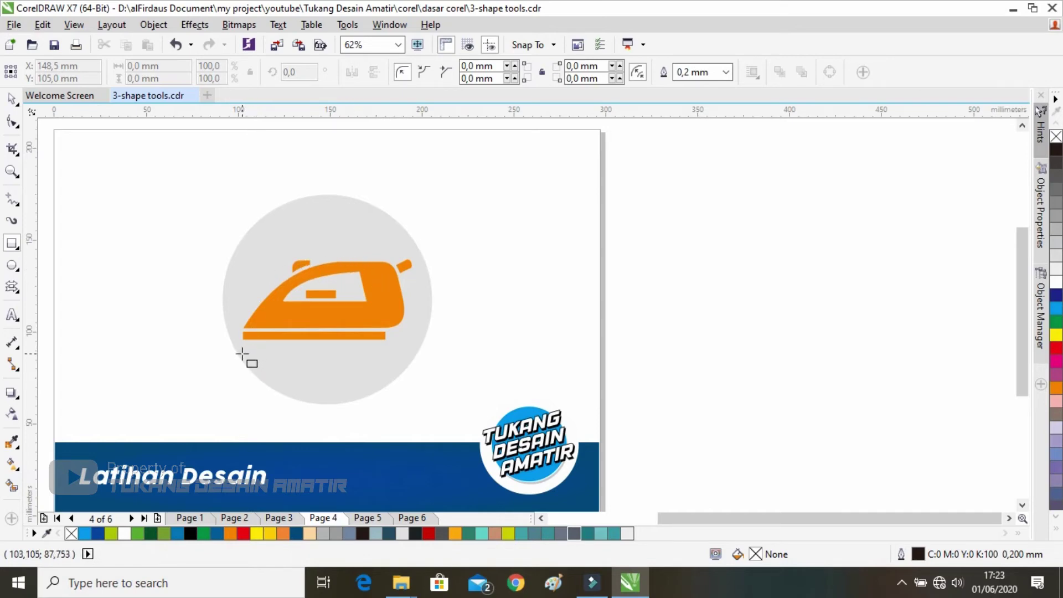
mouse_move(242, 354)
left_mouse_down()
mouse_move(313, 392)
mouse_move(404, 416)
left_mouse_up()
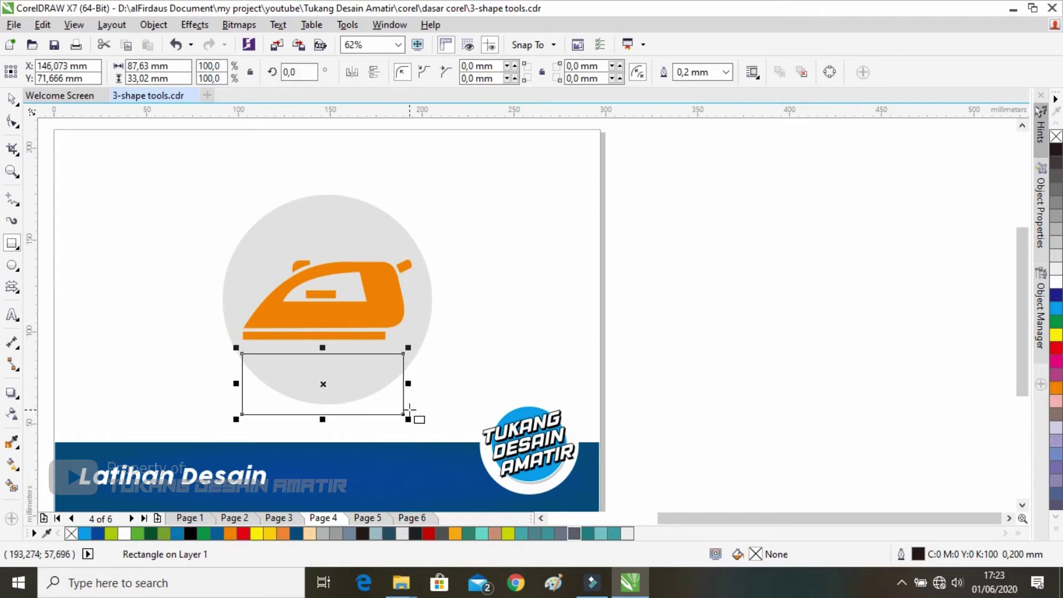
left_click(11, 100)
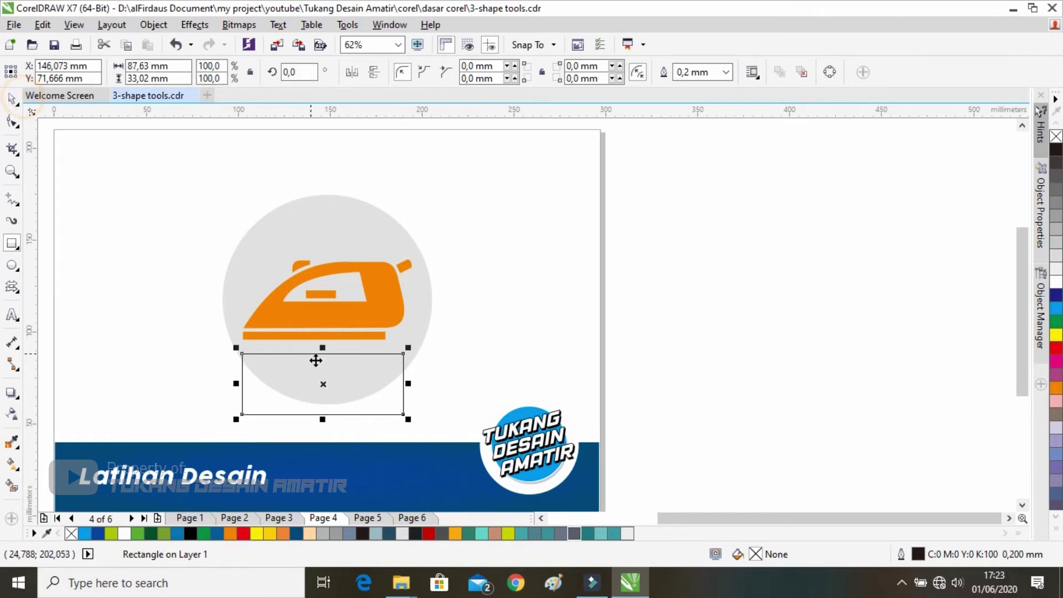
Fit the rectangle over the iron's body, stretch its height to about 37 mm, and move it beside the grey circle
left_click(390, 400)
left_click_drag(390, 400, 390, 325)
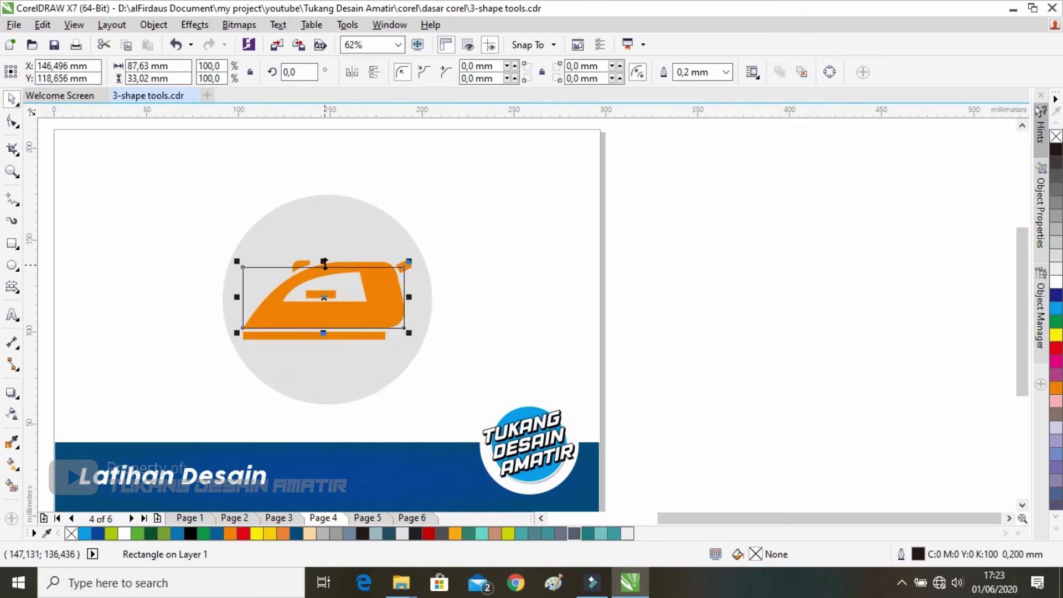
left_click_drag(324, 267, 325, 256)
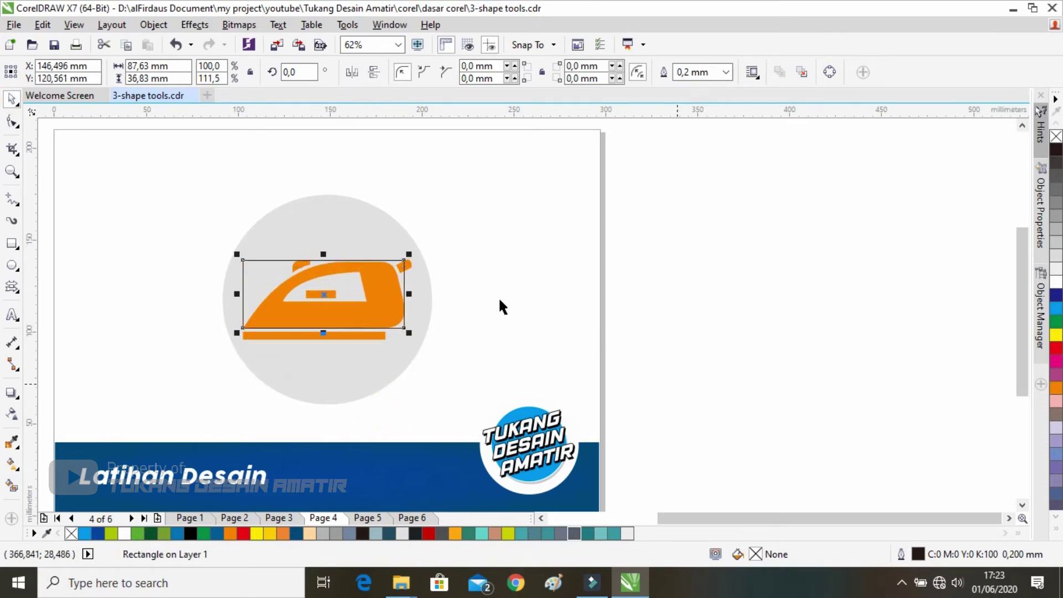
scroll(147, 278, "right", 5)
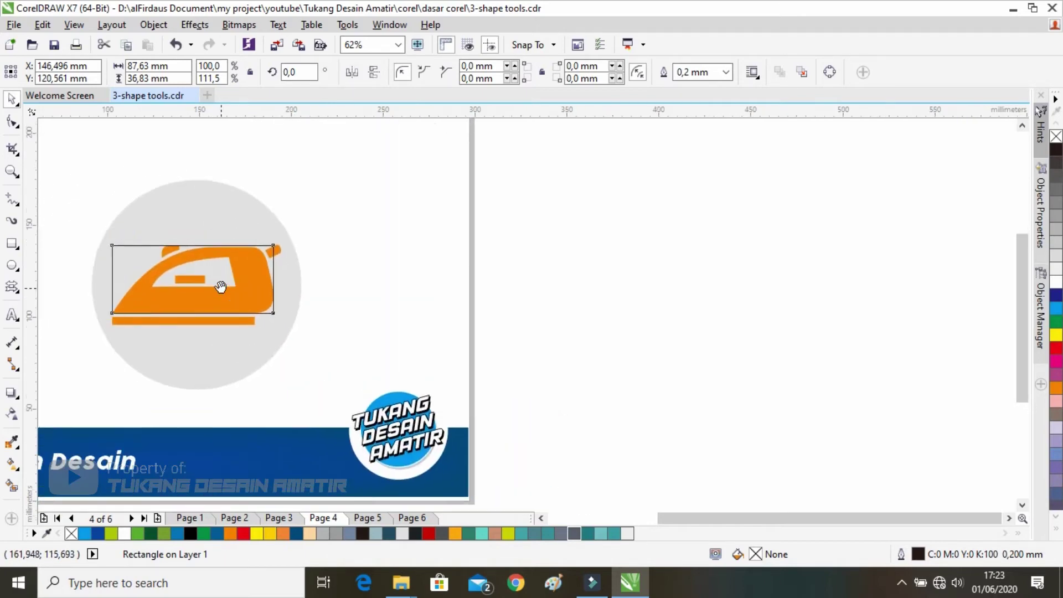
left_click_drag(248, 267, 472, 268)
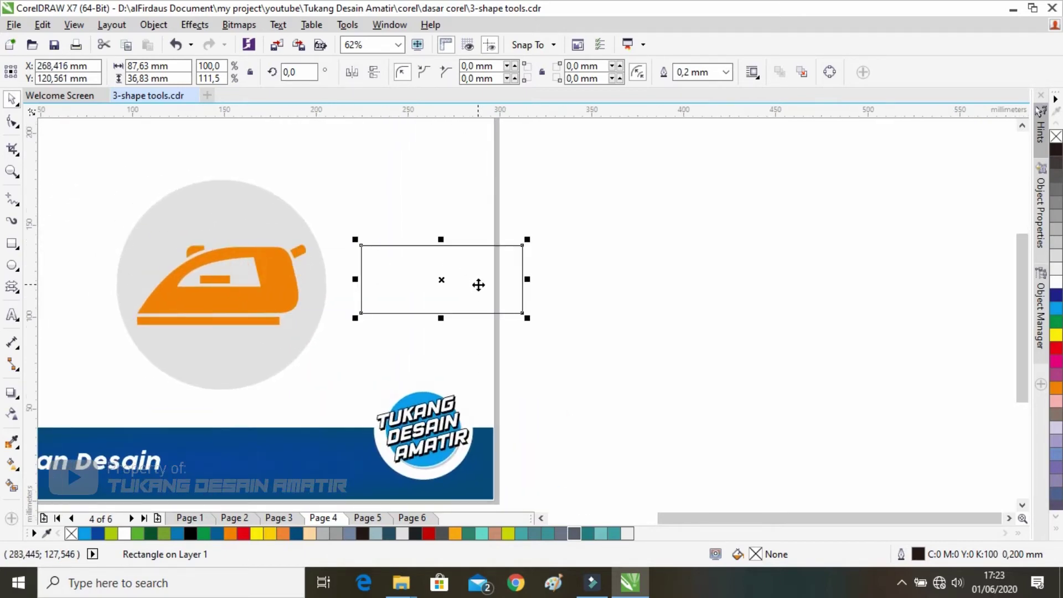
Convert the rectangle to curves and add a node at the middle of its top edge with the Shape tool
right_click(418, 273)
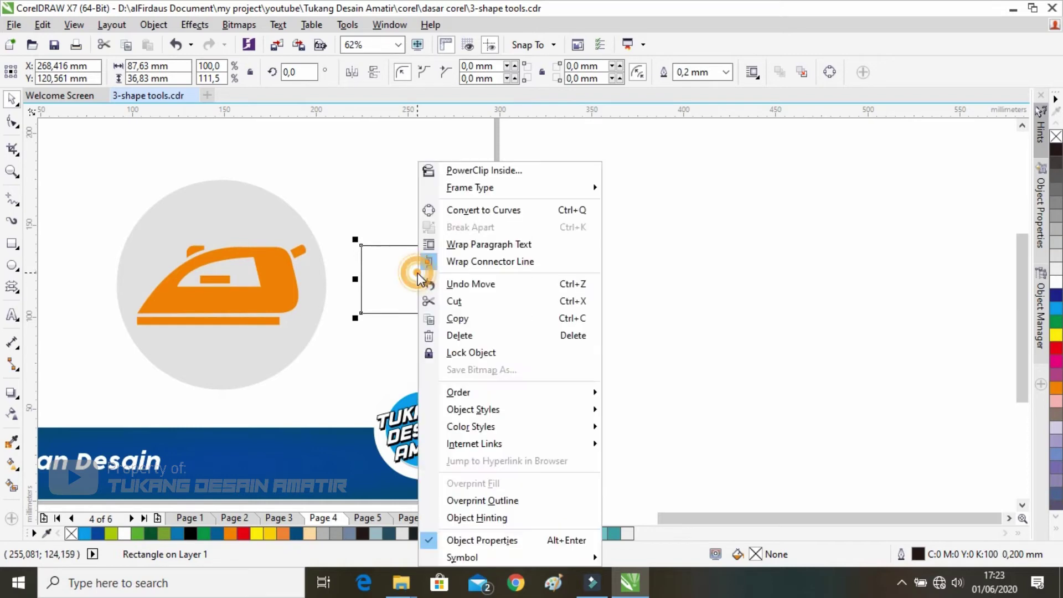
left_click(493, 213)
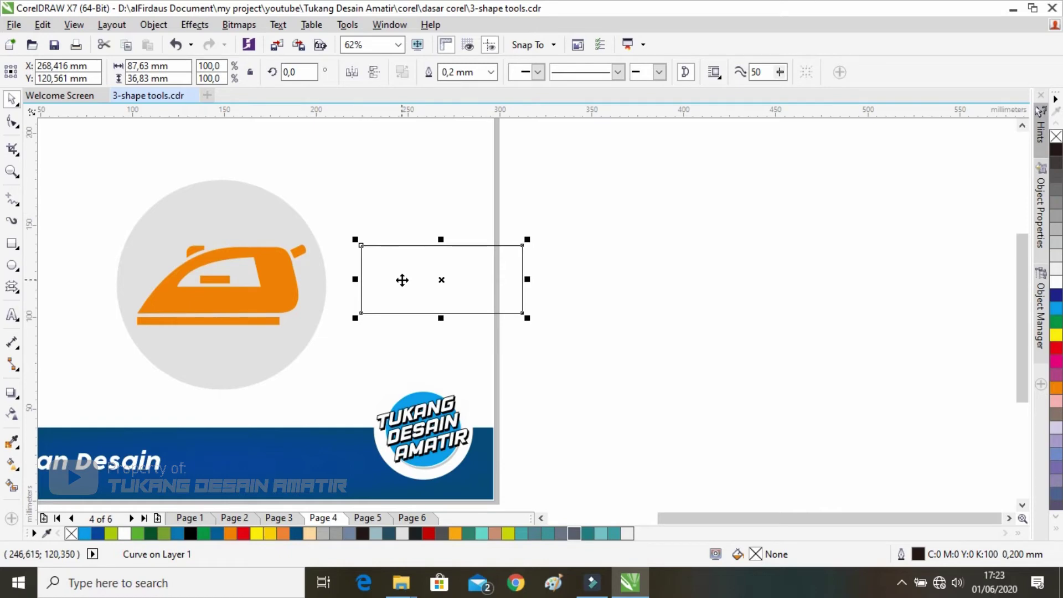
key("F10")
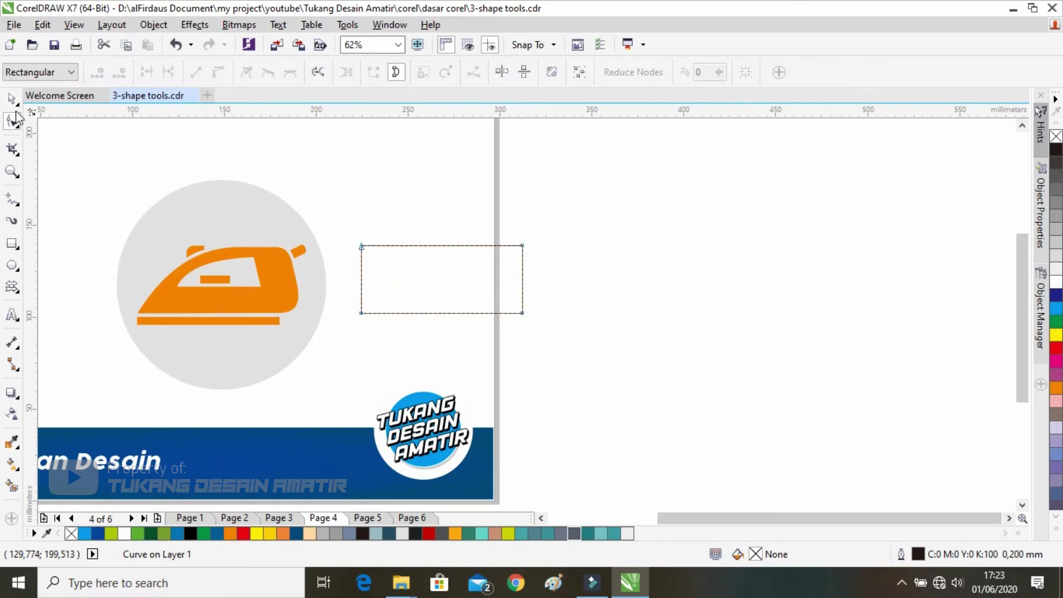
key("space")
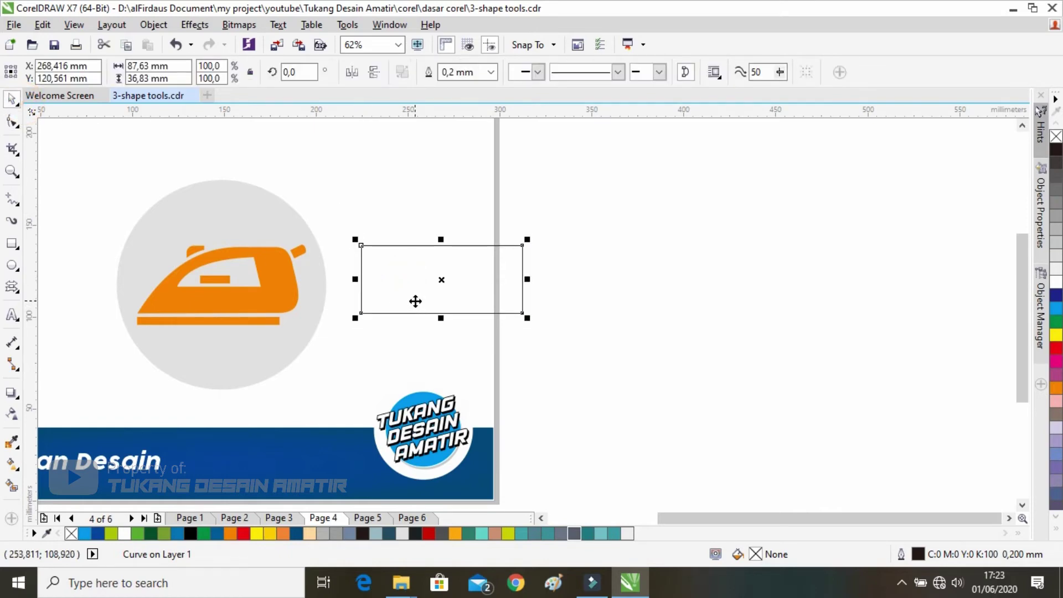
key("space")
left_click(424, 281)
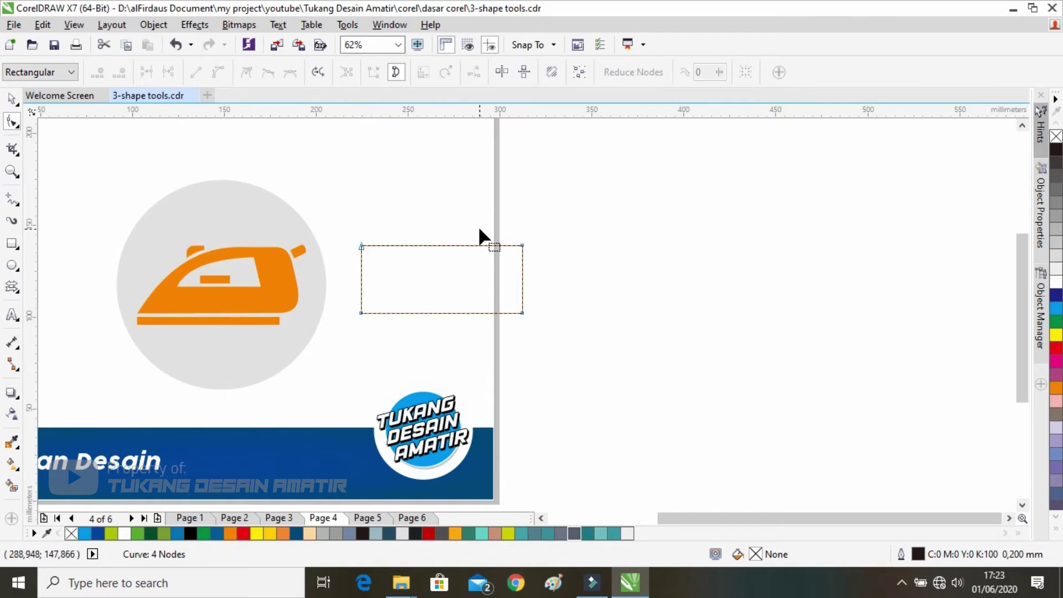
double_click(444, 245)
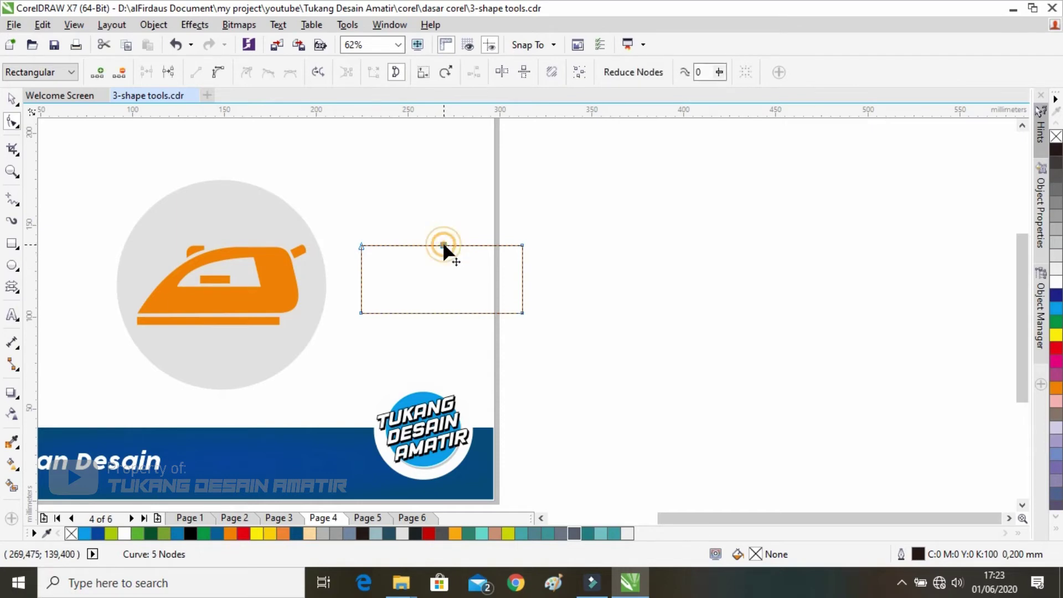
left_click(360, 244)
key("Delete")
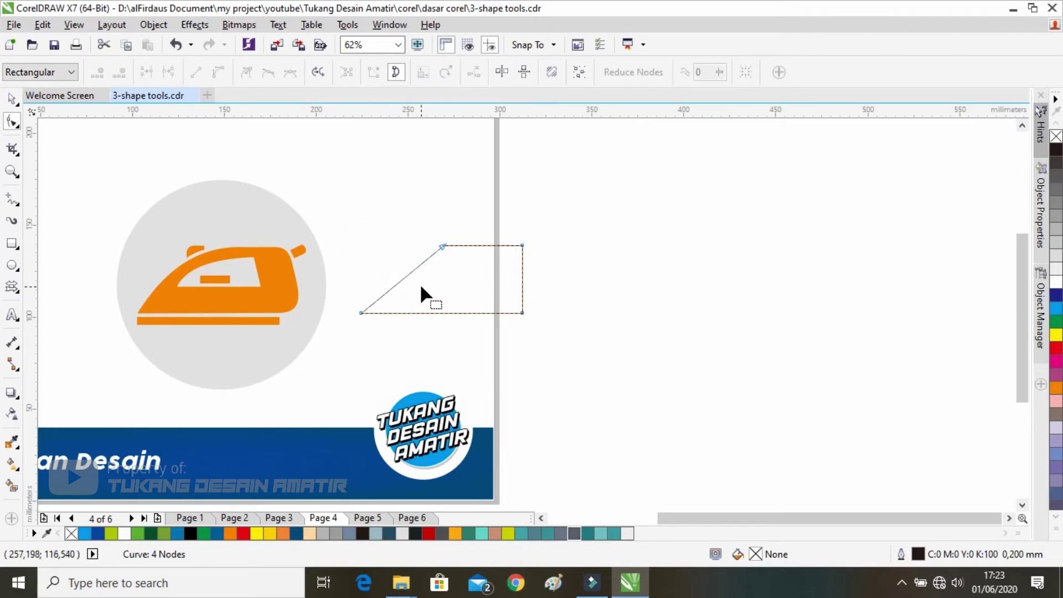
left_click(406, 275)
key("ctrl+z")
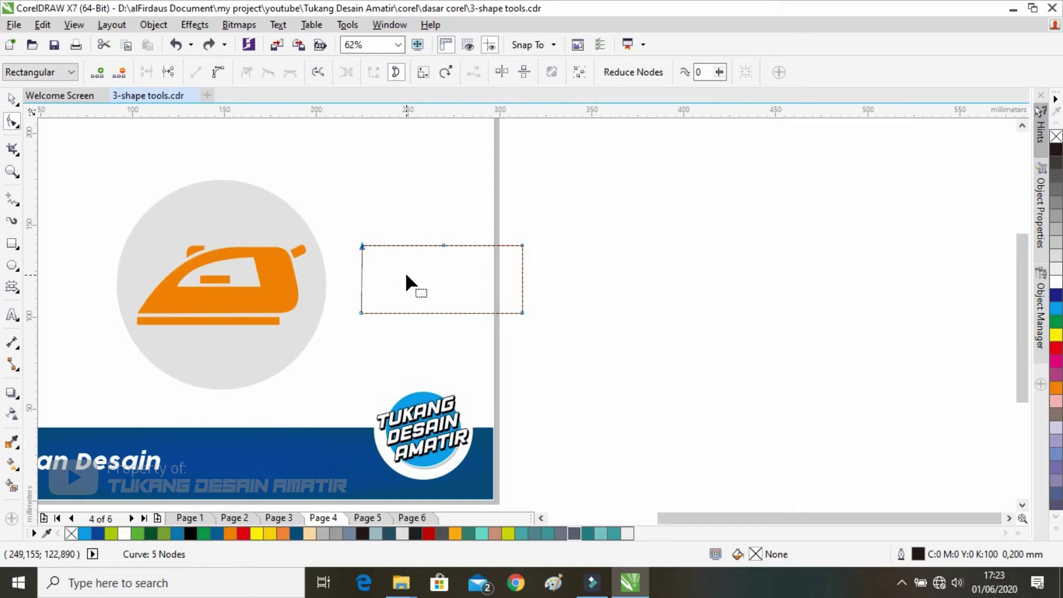
Delete the converted rectangle's upper-left corner node to slant its front edge
left_click(363, 242)
right_click(362, 245)
left_click(361, 209)
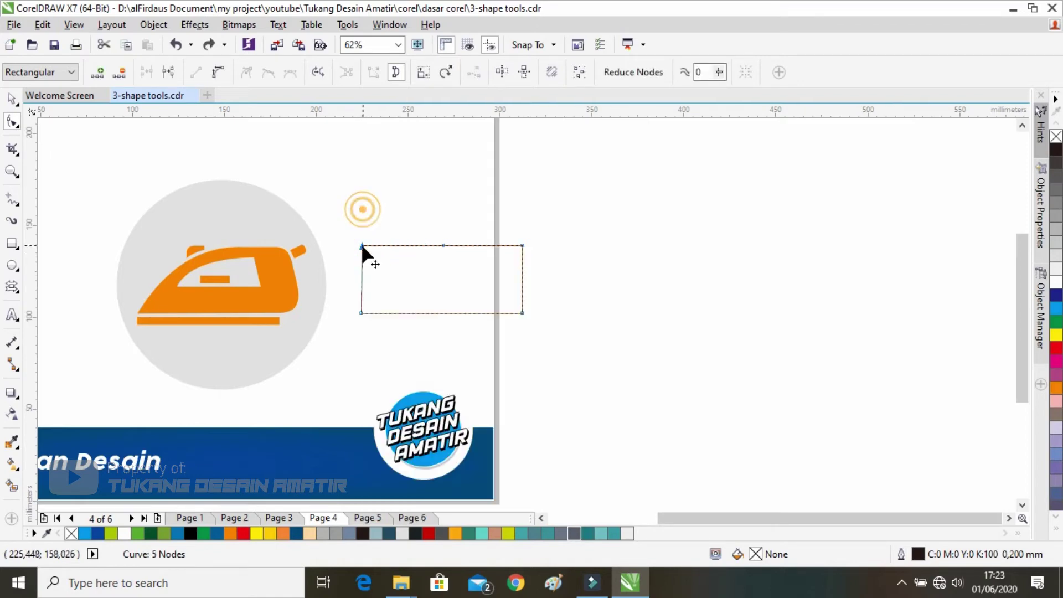
right_click(361, 245)
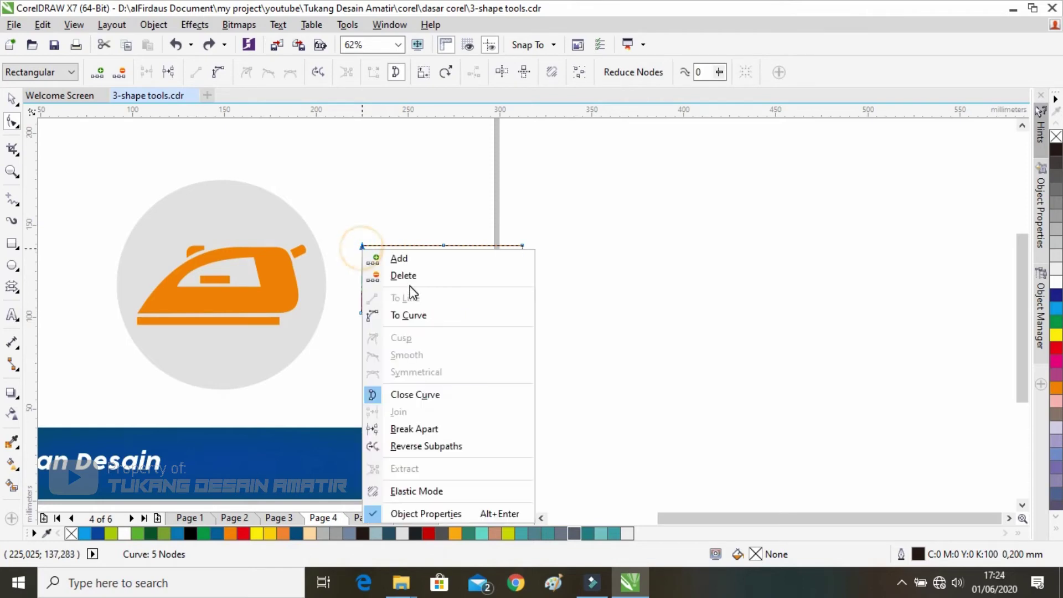
left_click(414, 276)
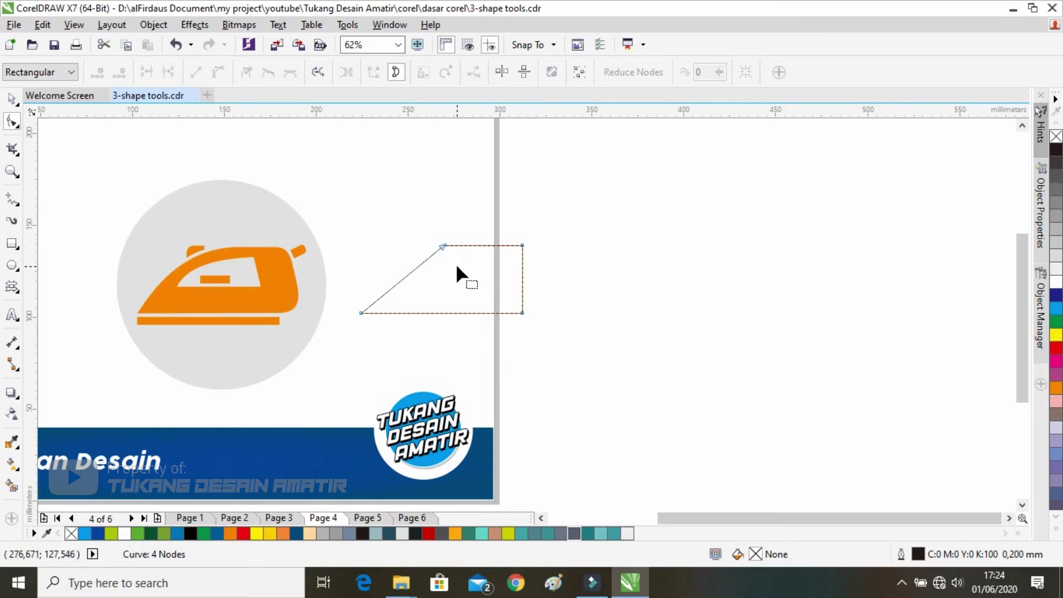
Select all nodes of the shape and convert its segments to curves
key("ctrl+a")
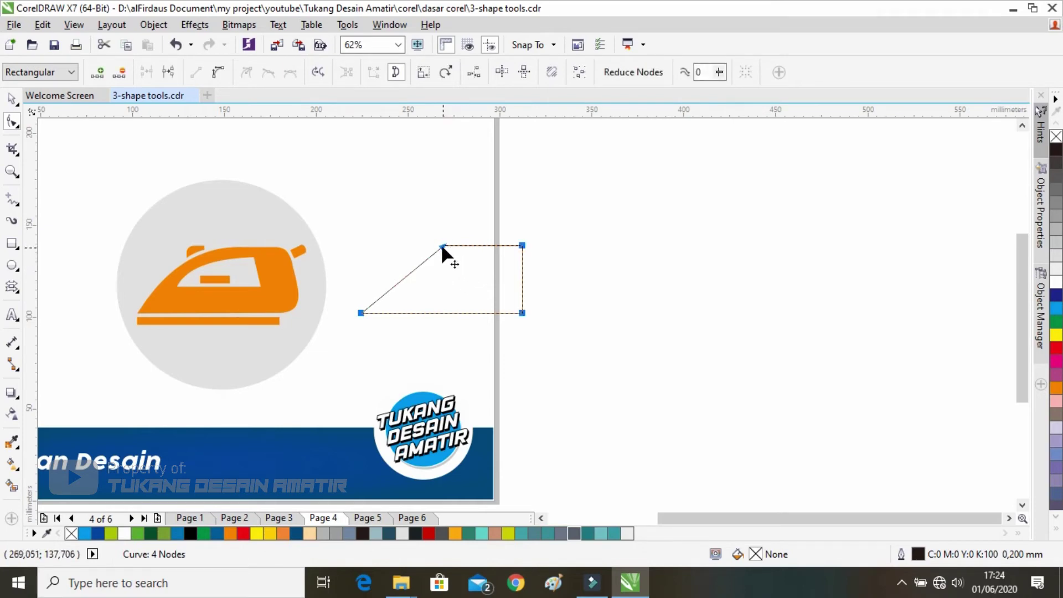
right_click(442, 249)
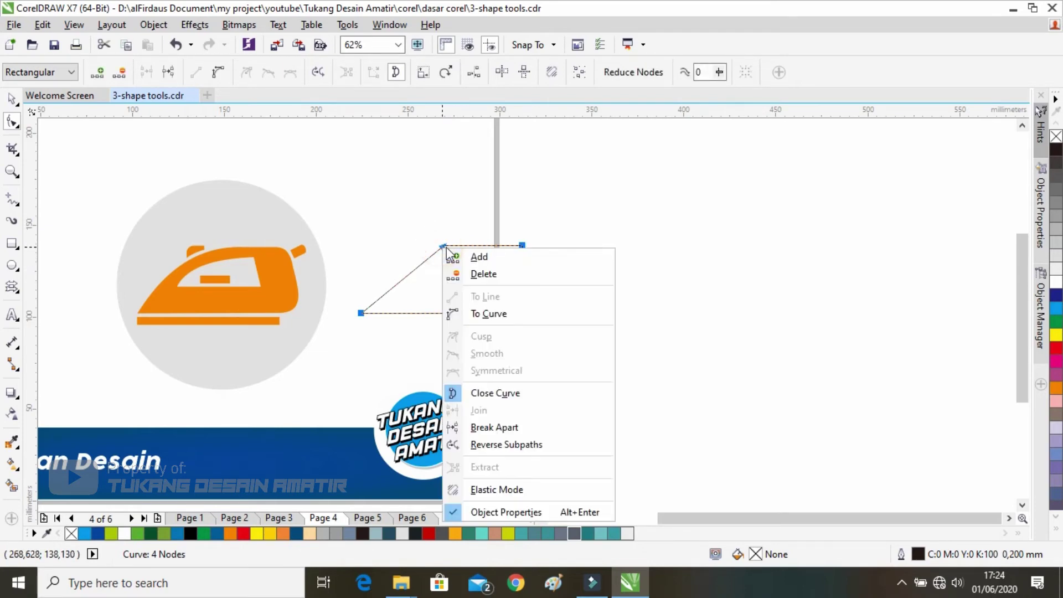
left_click(480, 317)
left_click(469, 291)
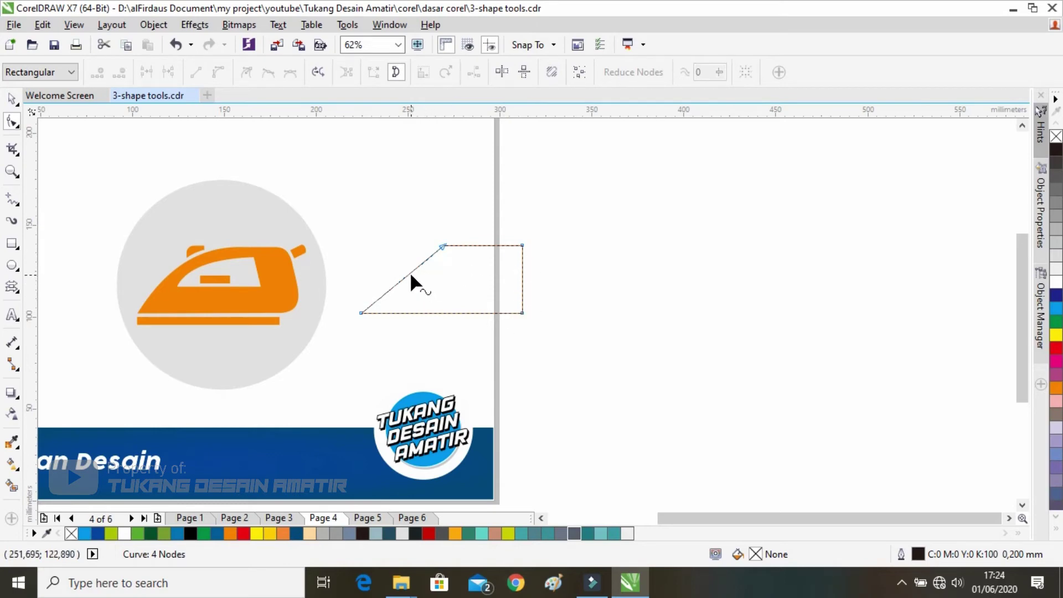
Bend the slanted front edge outward into an arc and shift its upper end node farther right along the top edge
left_click_drag(411, 275, 396, 267)
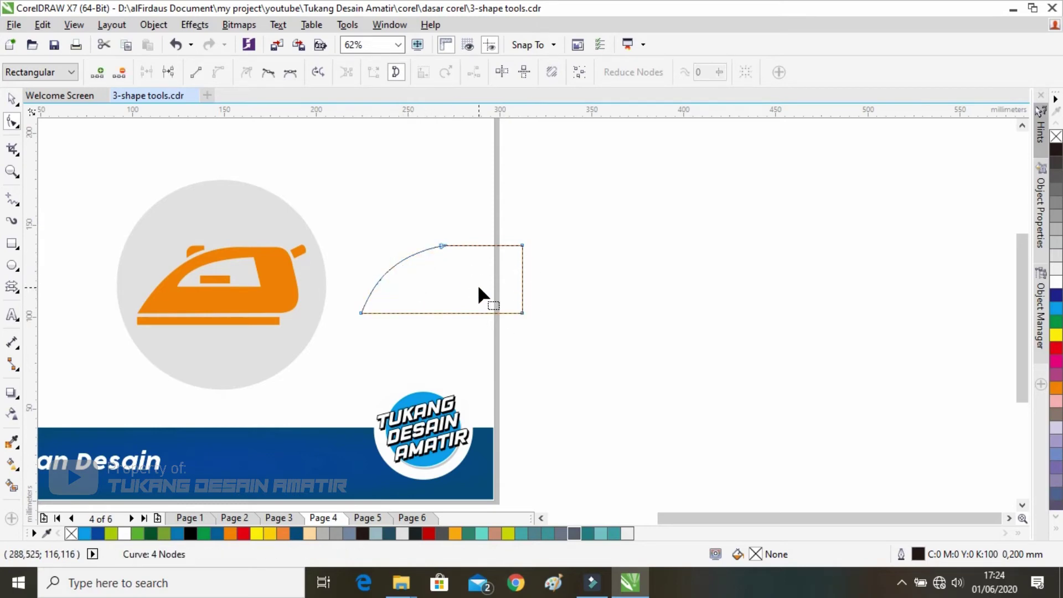
left_click(468, 246)
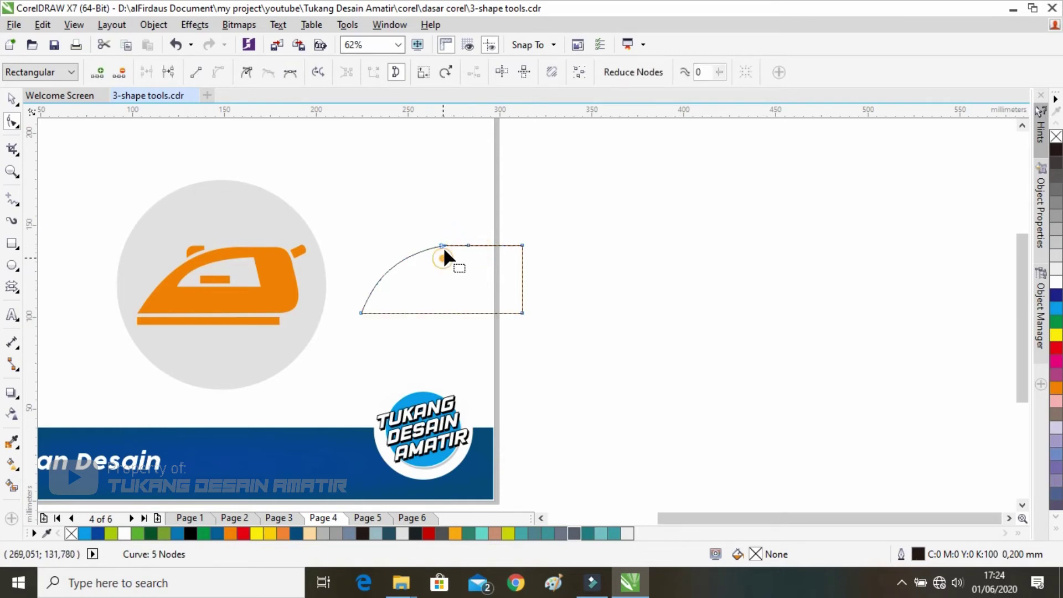
left_click_drag(443, 246, 469, 246)
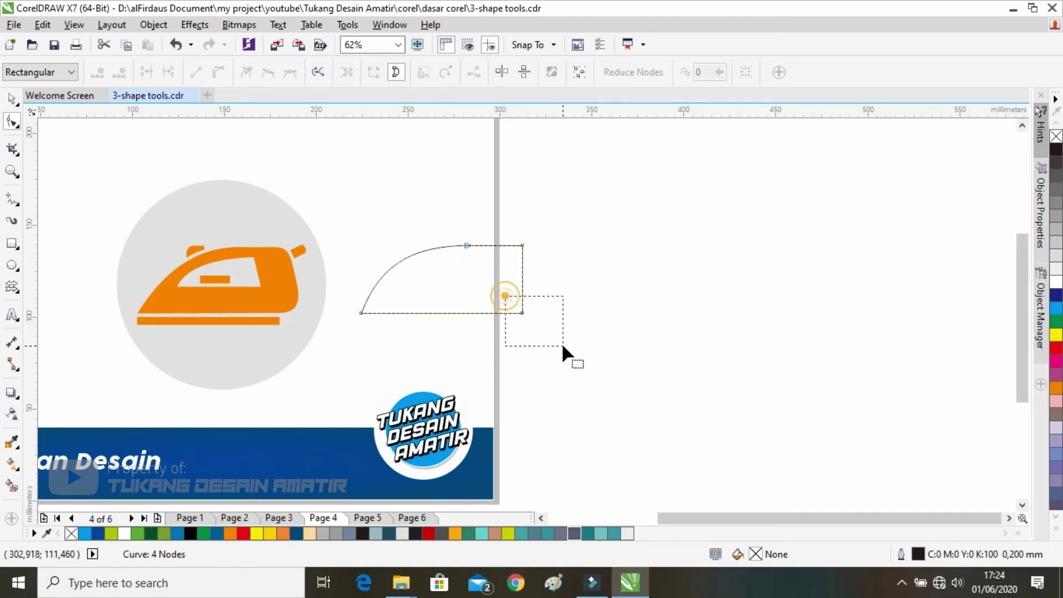
Nudge the shape's upper-right corner node inward to the left so the rear edge leans forward
left_click_drag(562, 344, 562, 345)
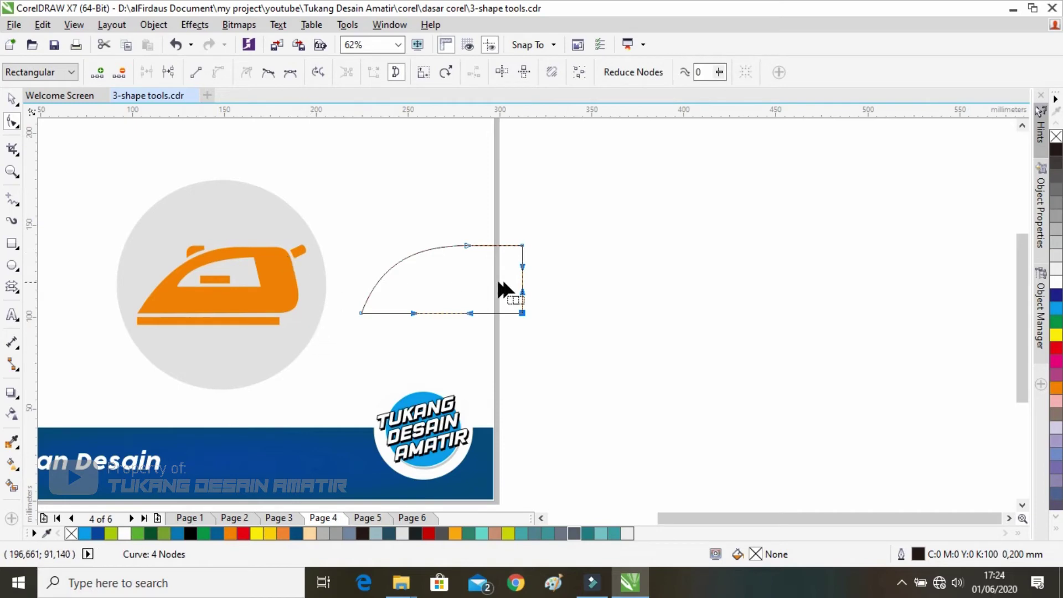
left_click_drag(552, 227, 510, 258)
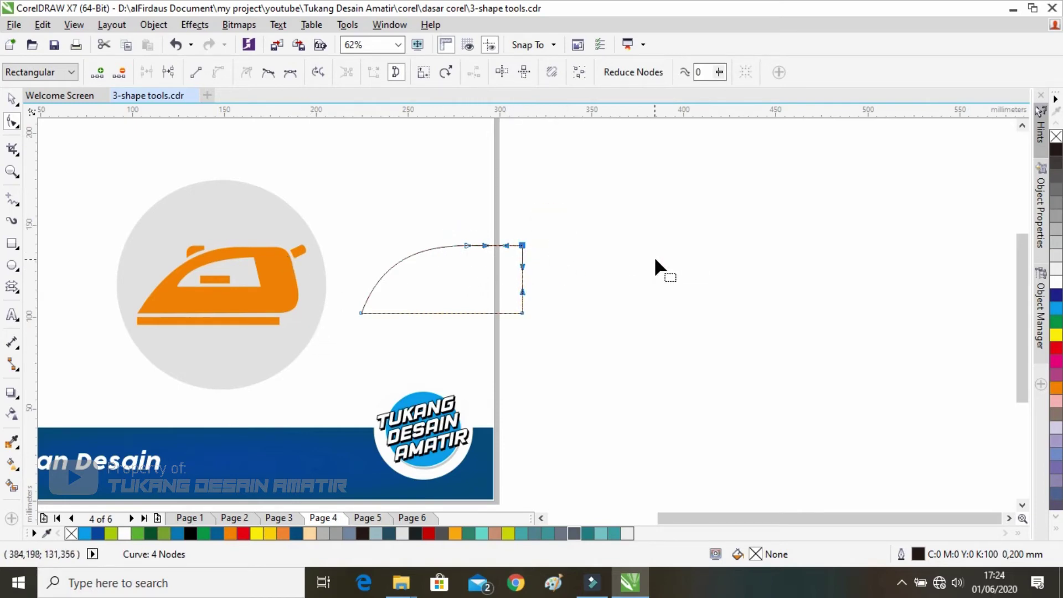
key("Left")
key("Left")
key("Left")
key("Left")
key("Left")
key("Left")
key("Left")
key("Left")
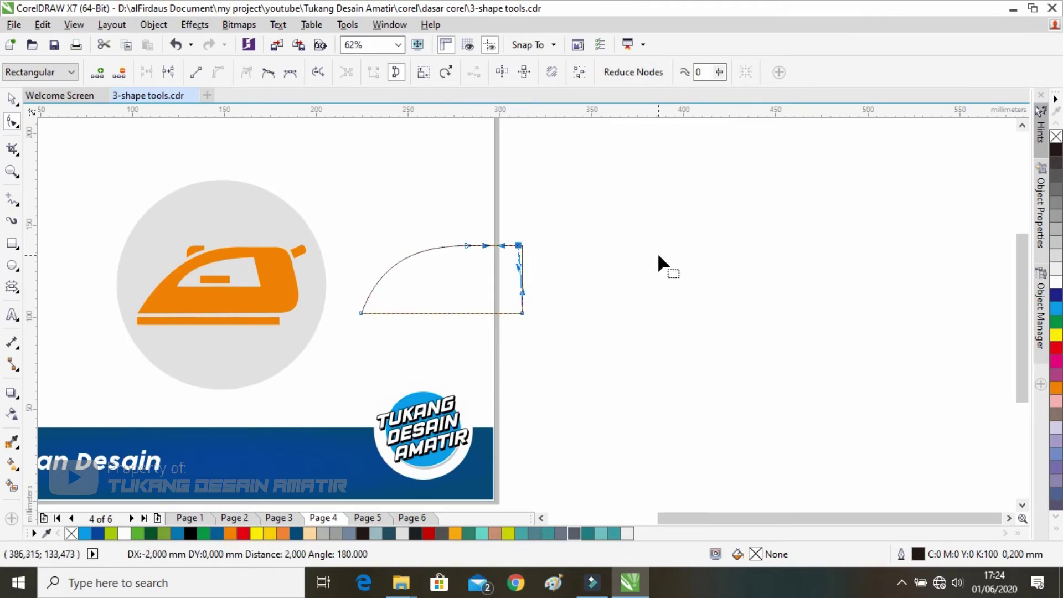
key("Left")
key("Left")
key("Left")
key("Left")
key("Left")
key("Left")
key("Left")
key("Left")
Convert the shape's rear edge segment into a straight line
left_click(522, 313)
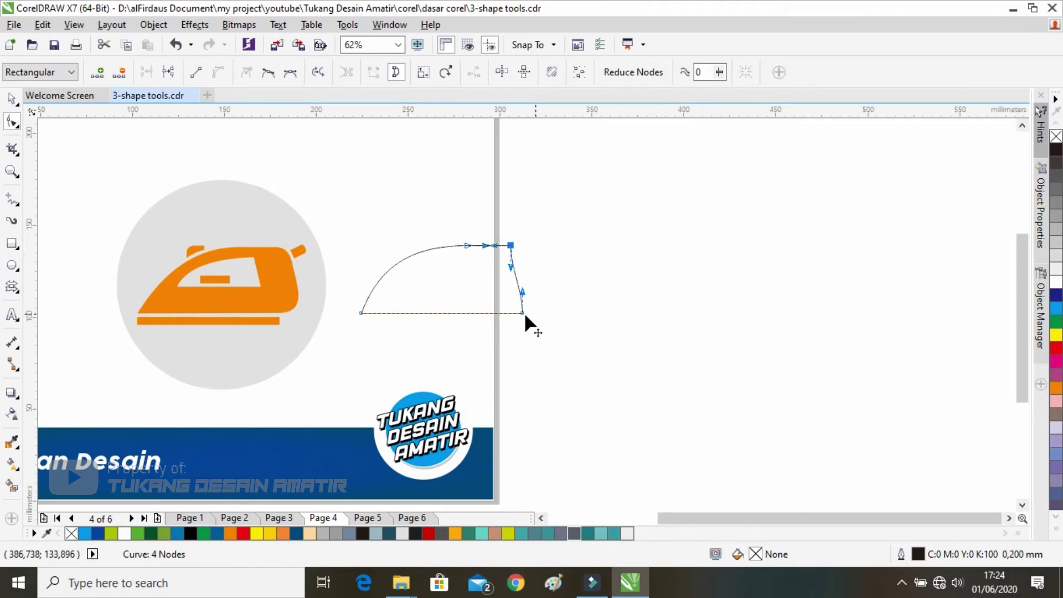
right_click(523, 313)
left_click(564, 88)
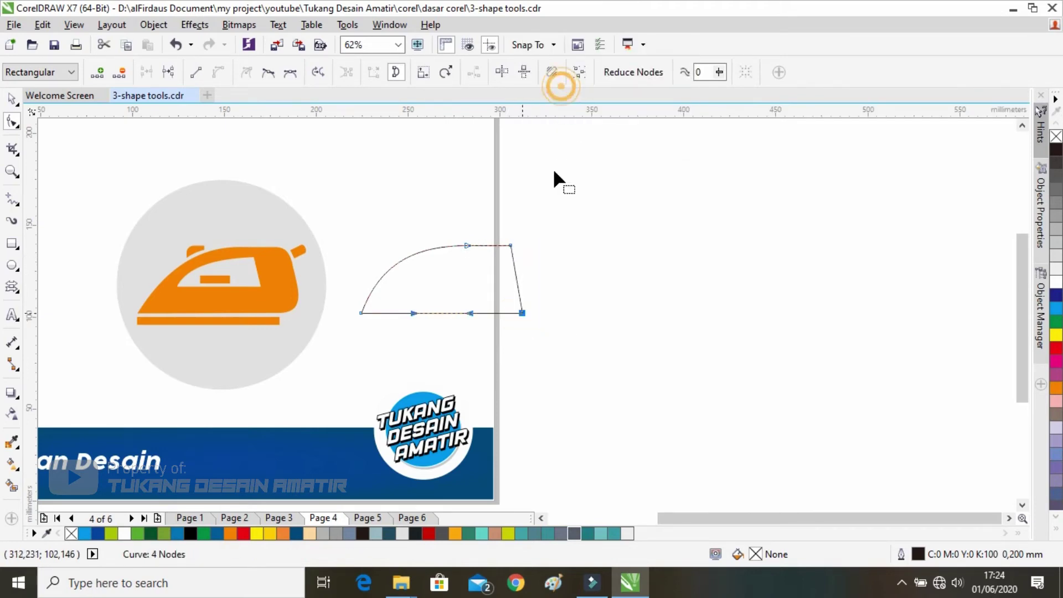
left_click(497, 283)
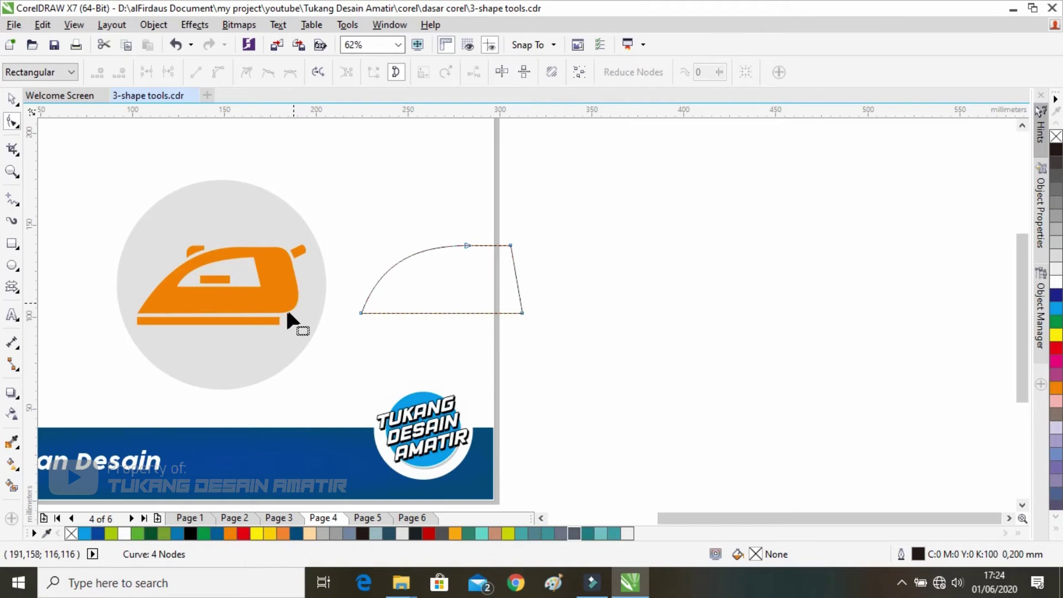
Round the shape's lower-right and upper-right corners by adding nodes on both sides of each and deleting the corner nodes
double_click(498, 313)
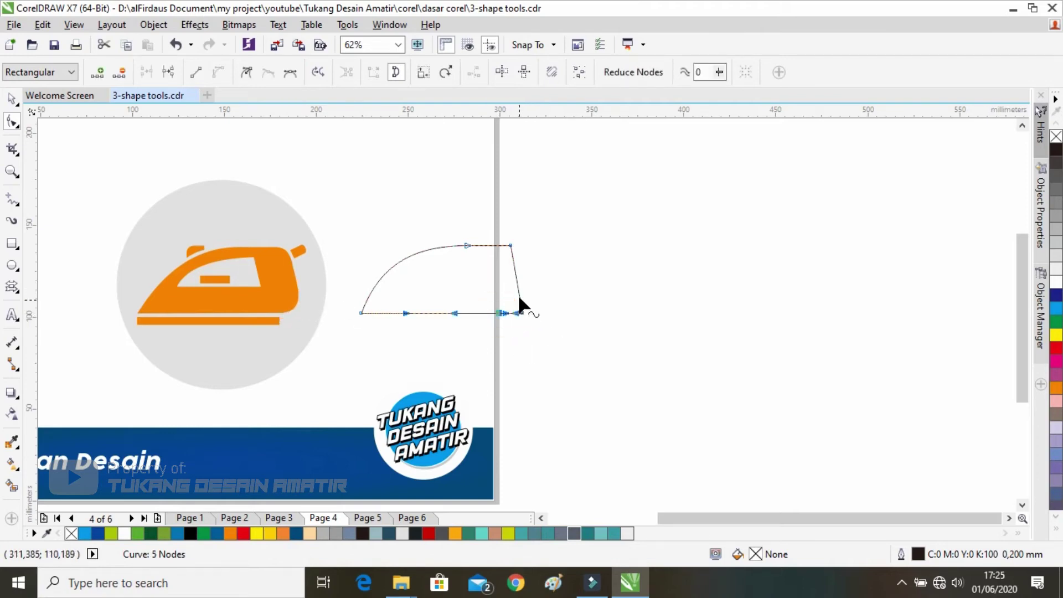
double_click(517, 292)
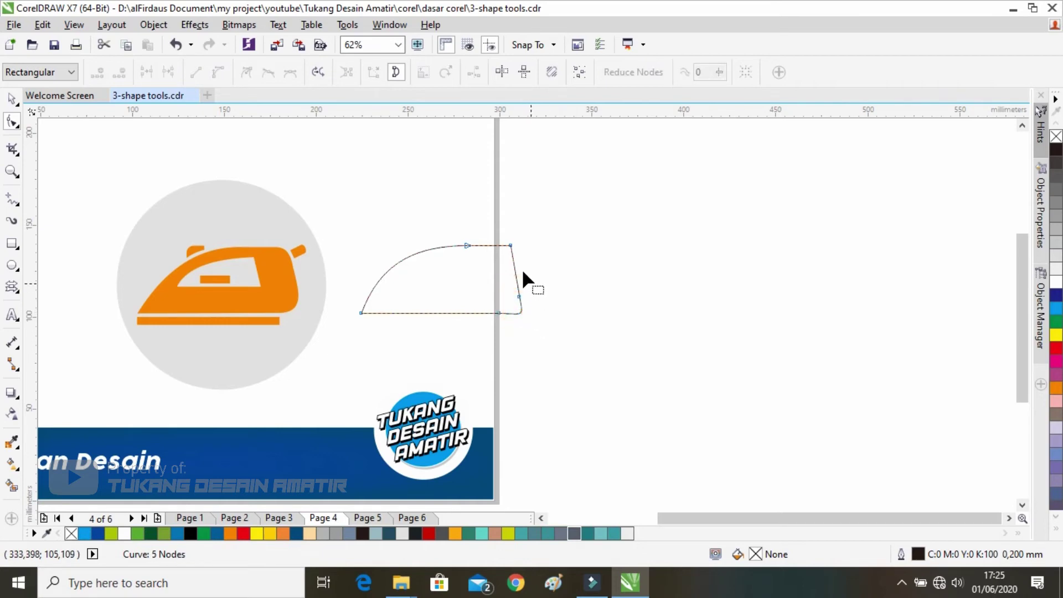
double_click(497, 246)
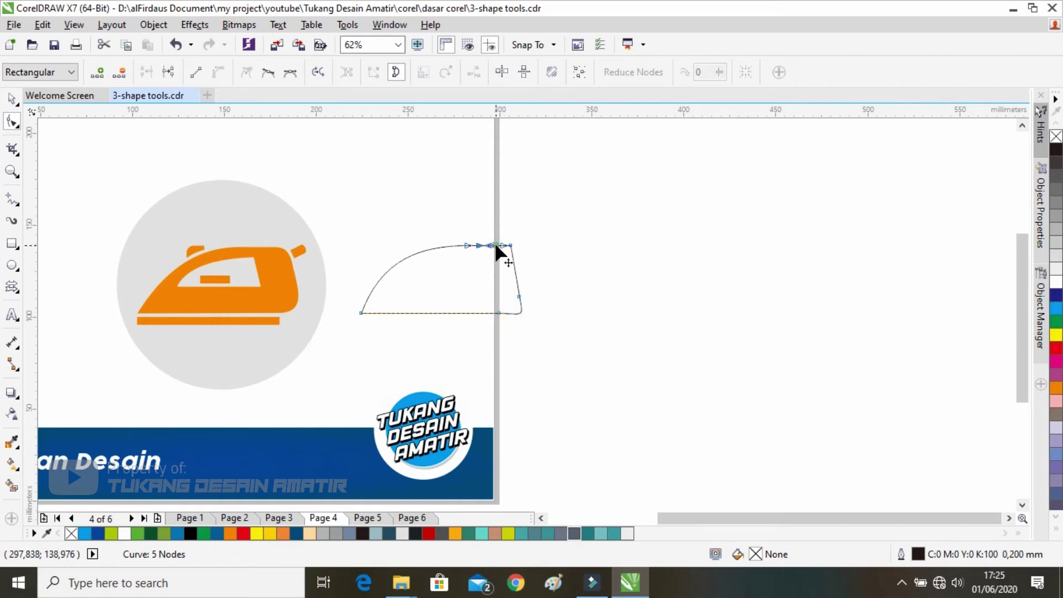
double_click(512, 257)
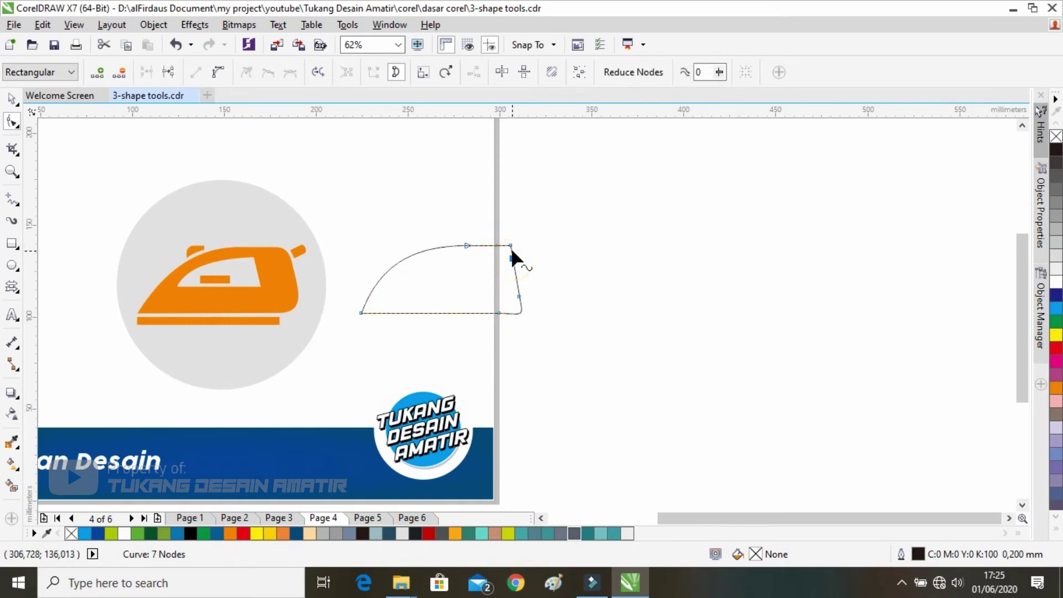
scroll(510, 242, "up", 2)
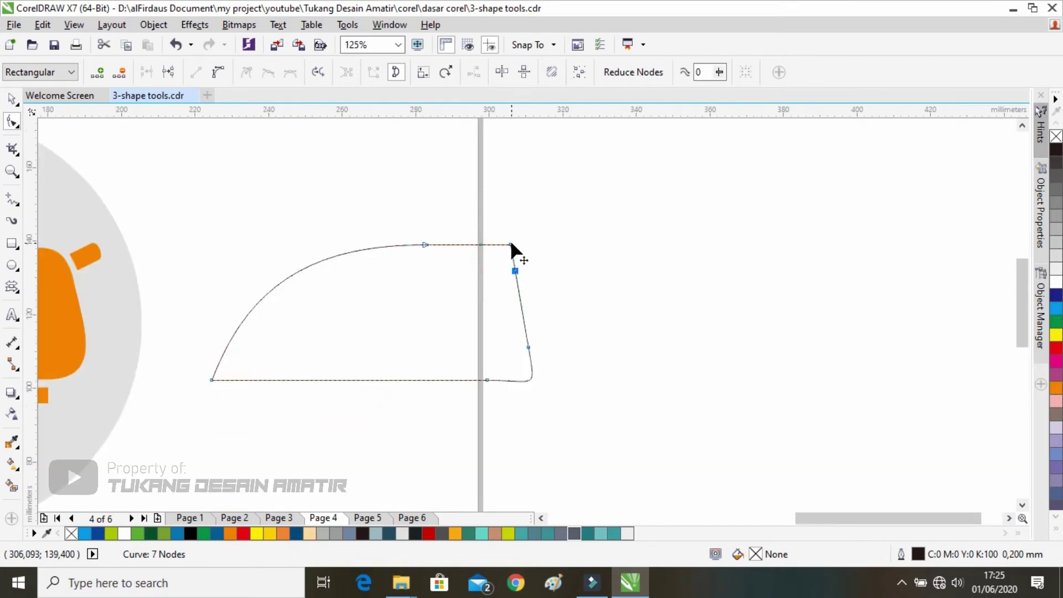
double_click(509, 244)
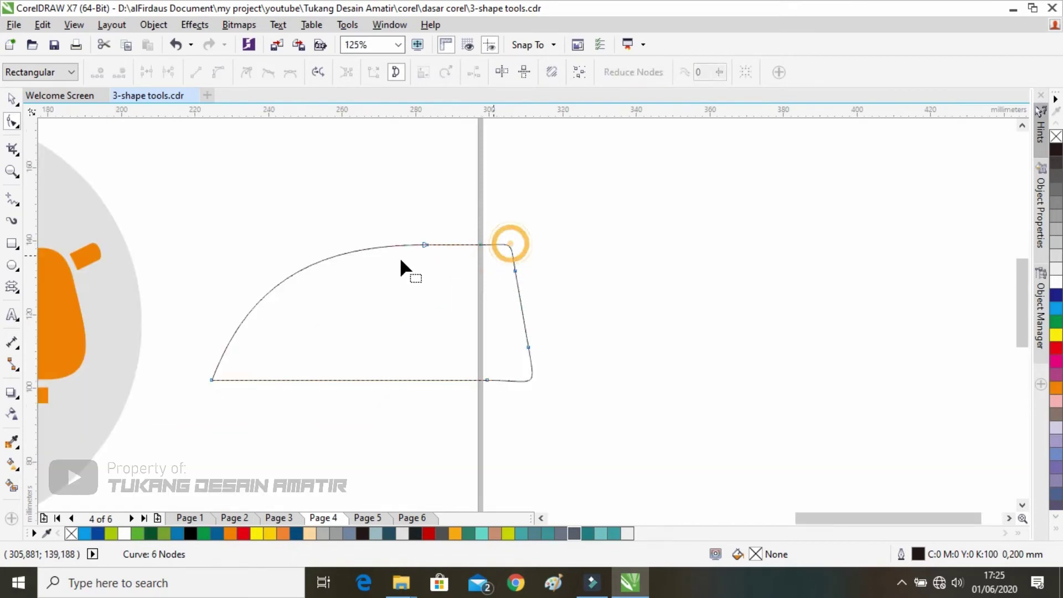
Move the finished iron body outline off the page, to the right of it, and deselect it
left_click(12, 99)
left_click_drag(396, 305, 748, 295)
scroll(655, 292, "down", 2)
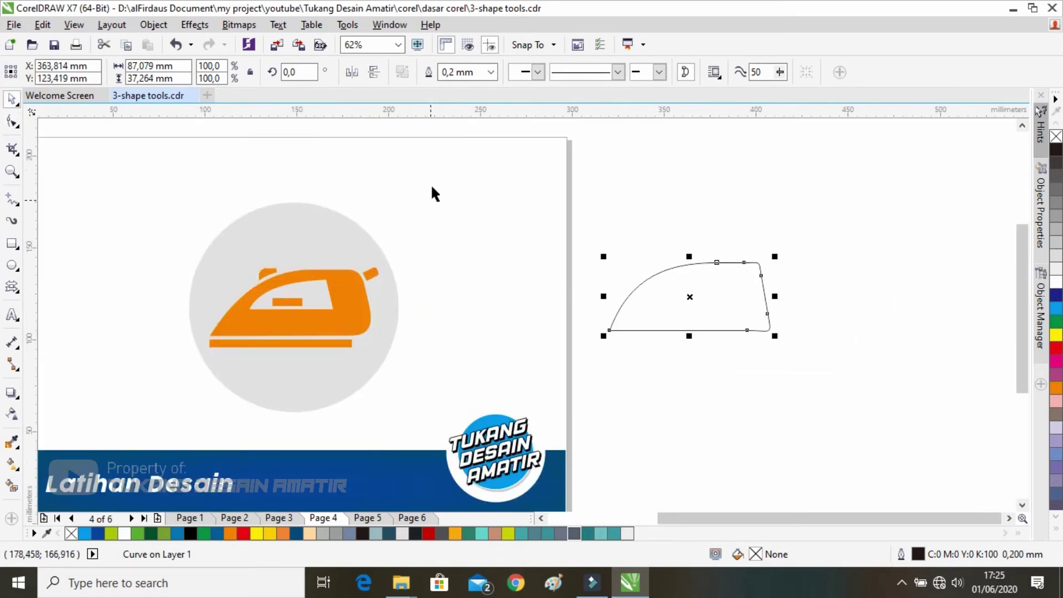
left_click_drag(423, 224, 178, 418)
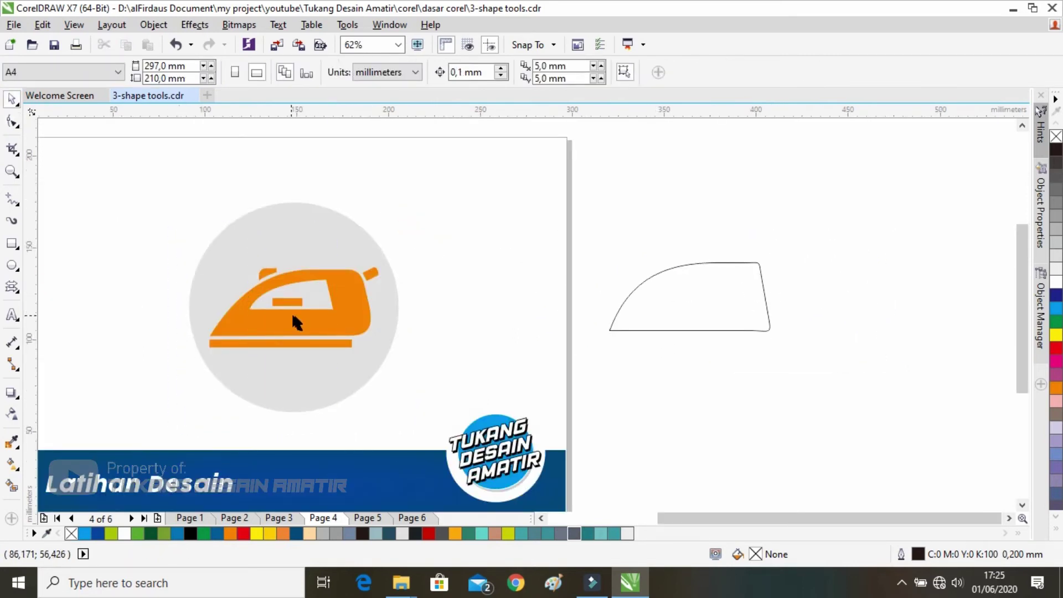
Move the orange iron reference icon with its grey circle off the page to sit beside the drawn iron outline, and deselect it
left_click(297, 322)
left_click_drag(299, 304, 547, 273)
scroll(586, 339, "right", 4)
left_click_drag(332, 309, 586, 341)
left_click_drag(191, 290, 447, 238)
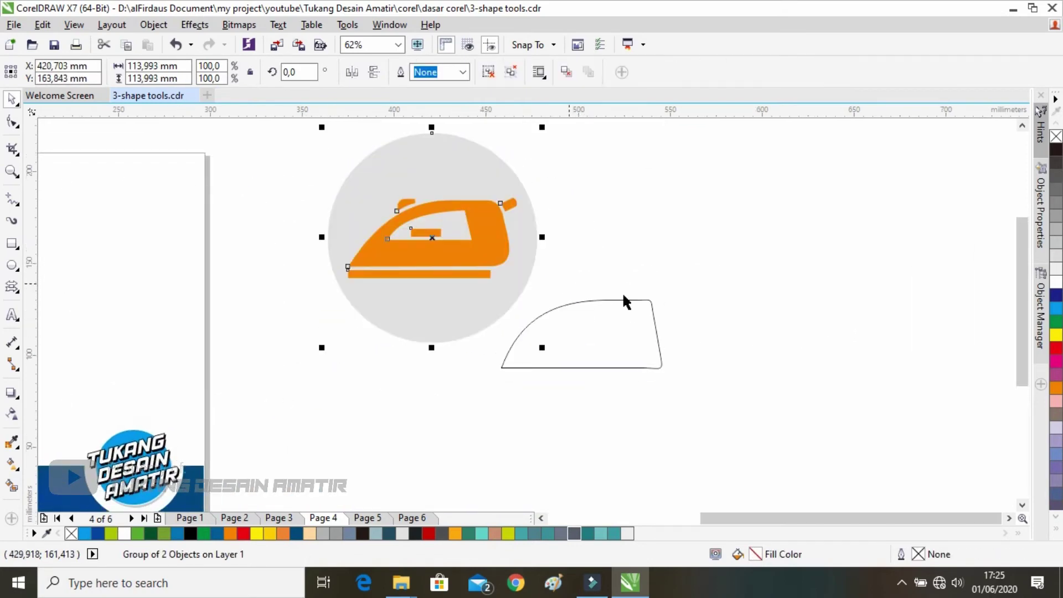
left_click_drag(688, 340, 613, 368)
left_click_drag(526, 342, 526, 330)
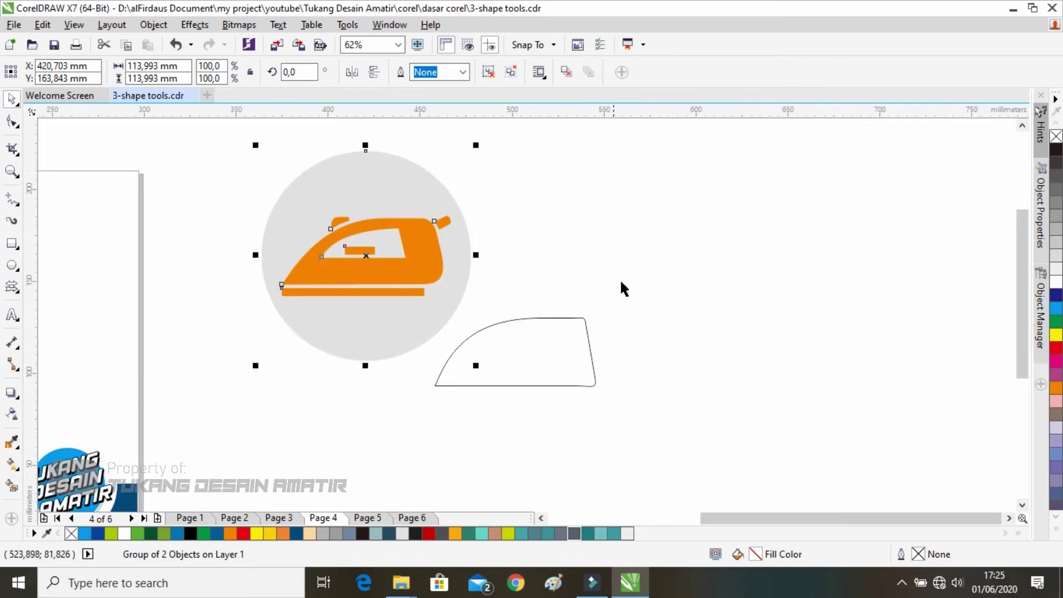
left_click(616, 281)
Select the bottom-edge node beside the iron outline's lower-right corner with the Shape tool
scroll(580, 371, "up", 3)
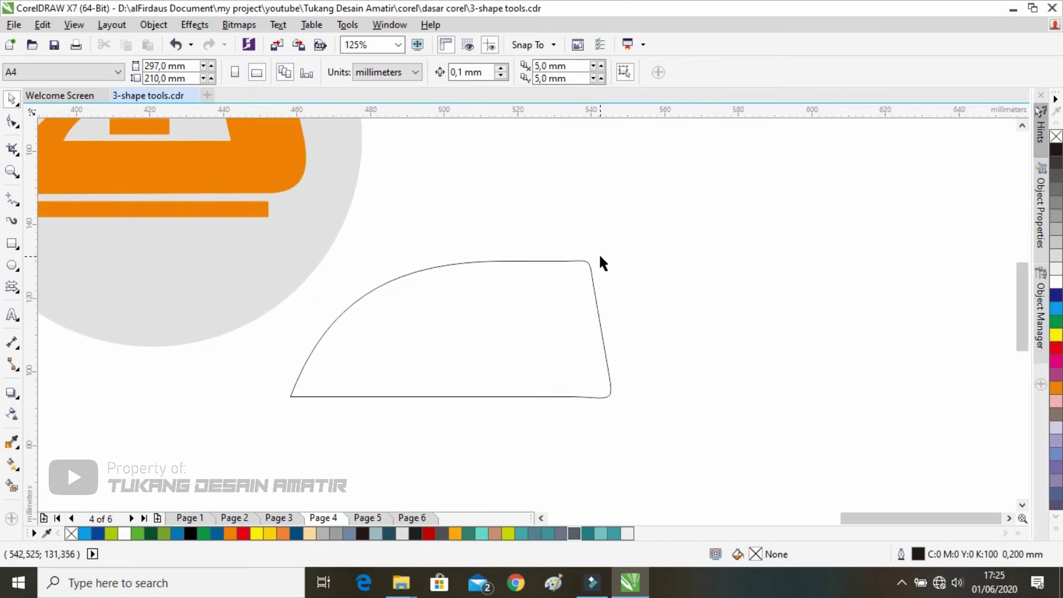
scroll(599, 253, "up", 1)
scroll(577, 275, "down", 3)
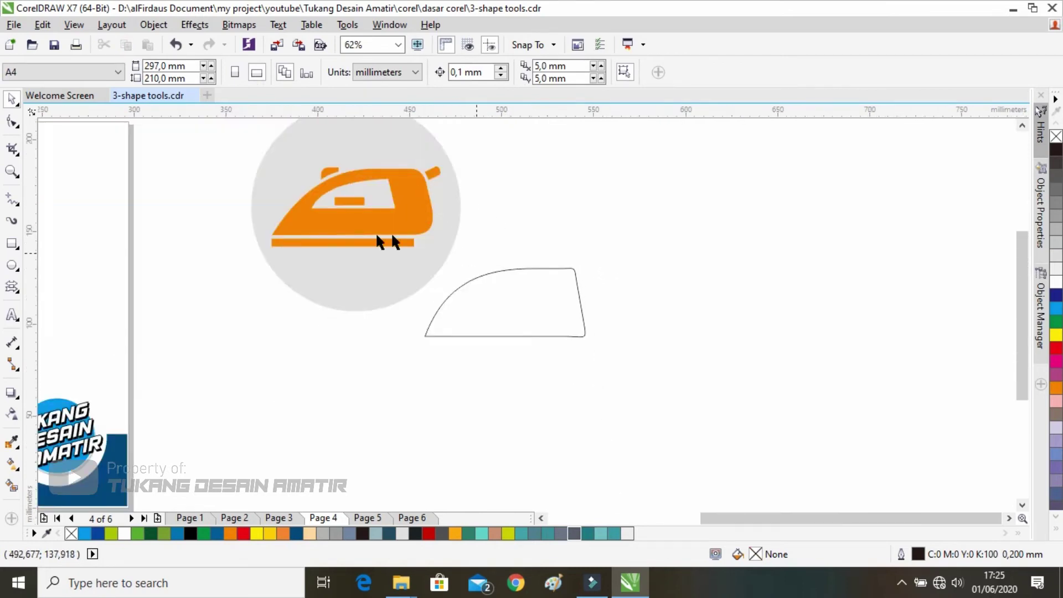
scroll(584, 340, "up", 3)
scroll(482, 310, "up", 6)
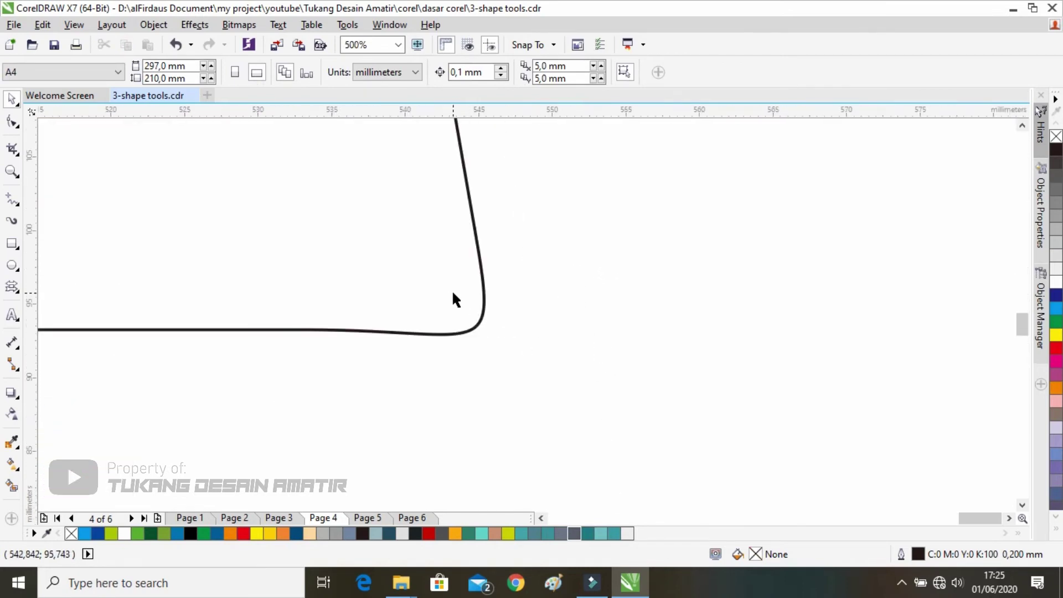
left_click(413, 285)
key("F10")
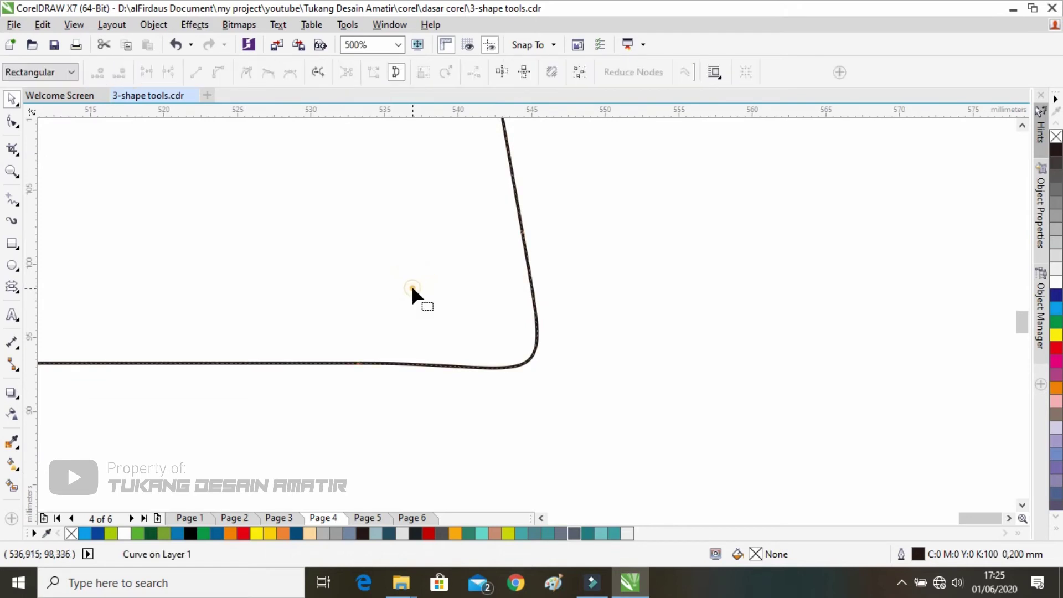
left_click_drag(339, 384, 338, 385)
left_click(380, 344)
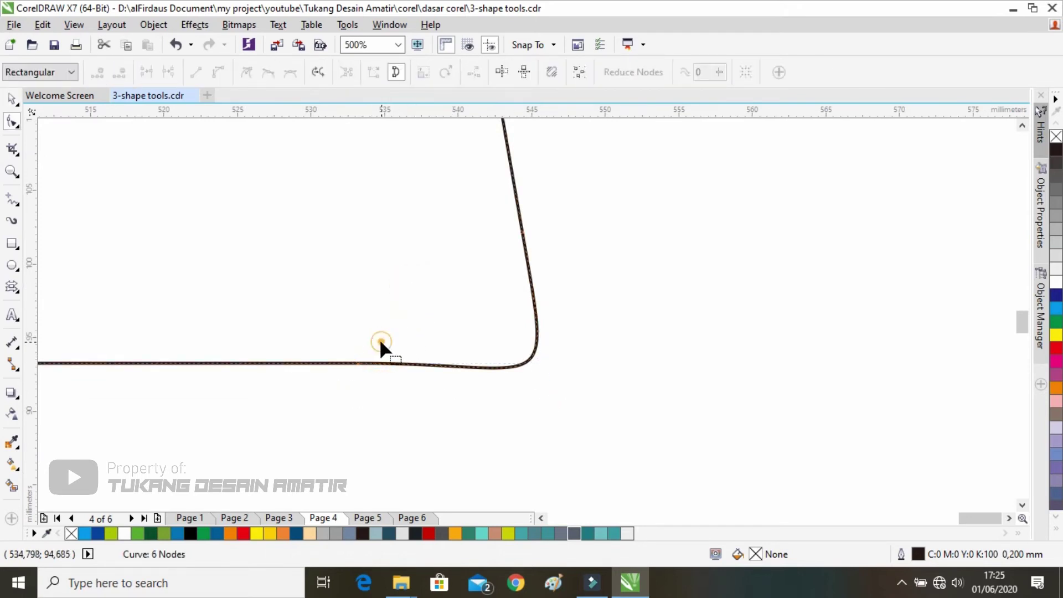
left_click_drag(385, 318, 324, 405)
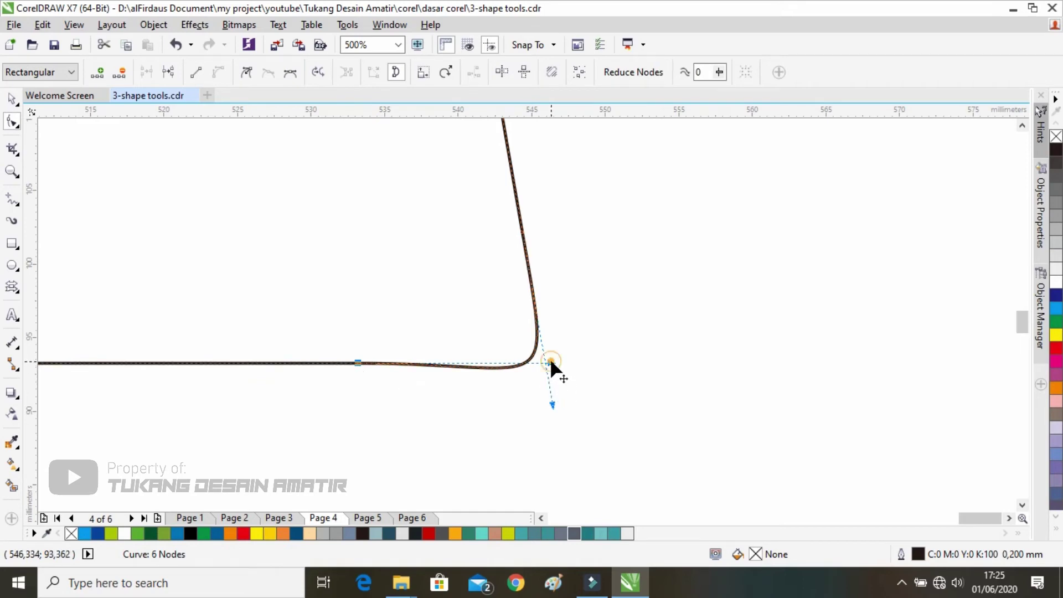
Try to widen the lower-right corner's rounding by shortening and angling the curve handles on both sides of it
left_click_drag(550, 361, 433, 362)
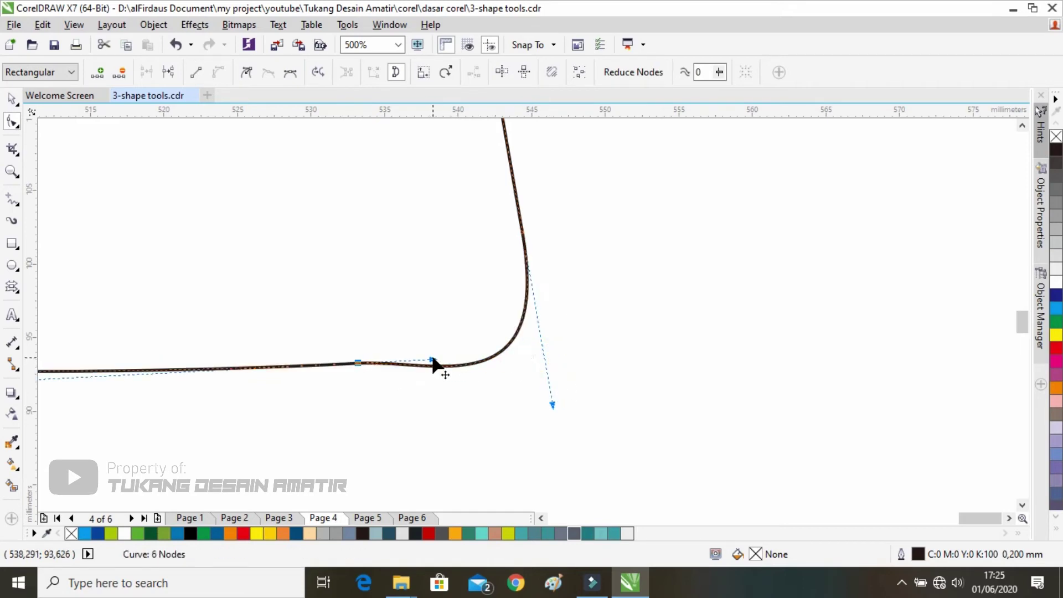
left_click_drag(552, 403, 531, 302)
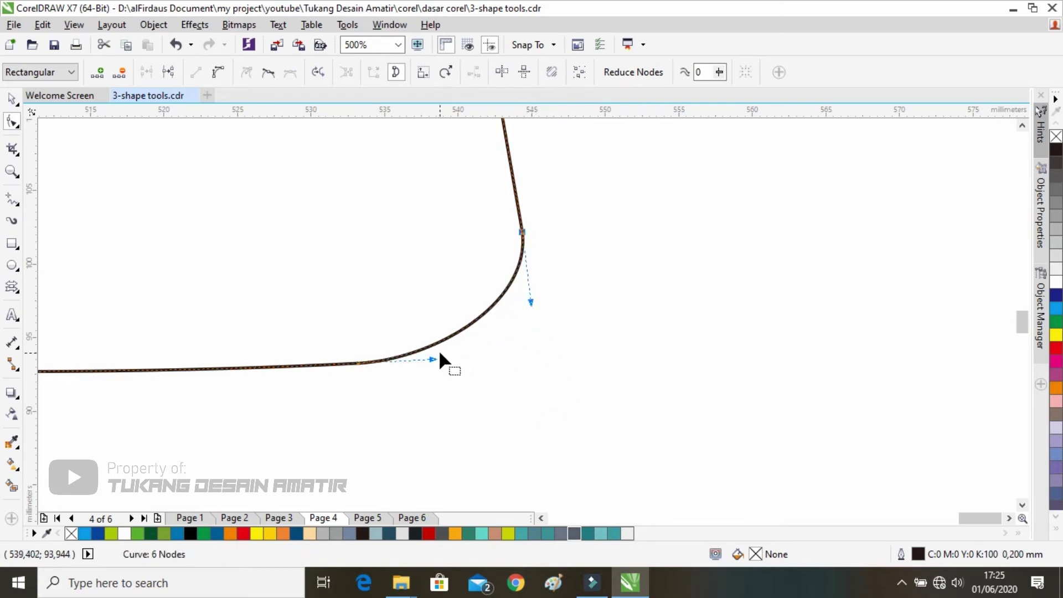
left_click_drag(436, 360, 461, 368)
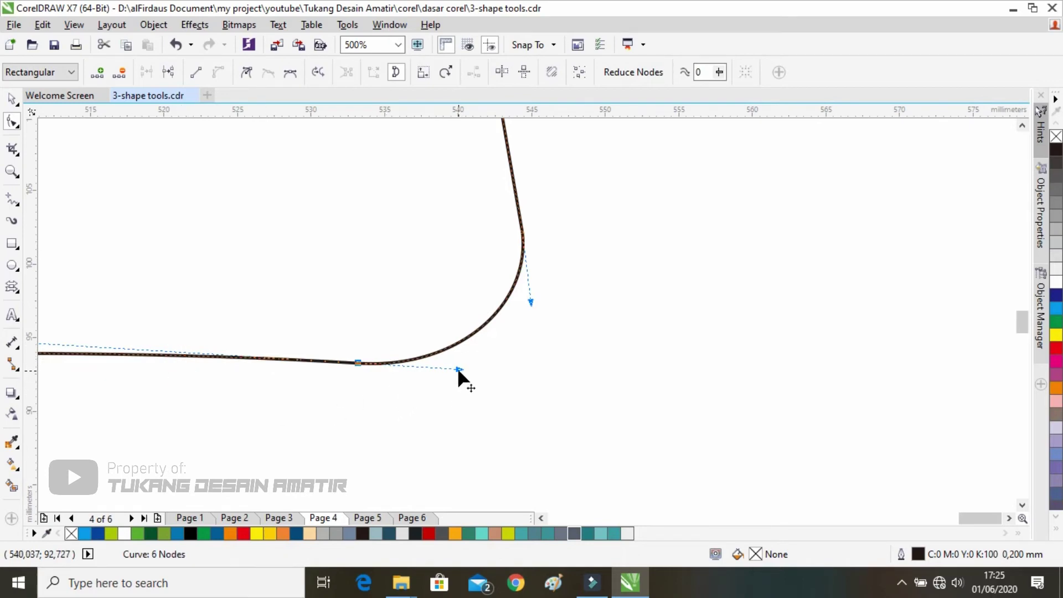
mouse_move(457, 367)
left_mouse_down()
mouse_move(461, 351)
mouse_move(464, 361)
left_mouse_up()
Undo all the handle adjustments made to the lower-right corner's curve
key("ctrl+z")
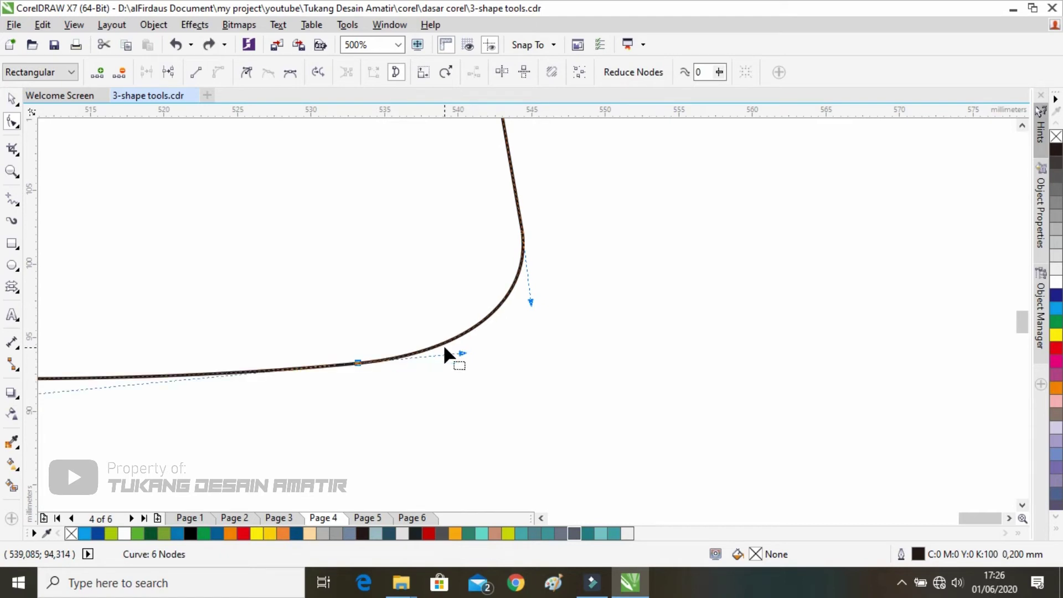
key("ctrl+z")
key("ctrl+z")
key("ctrl+z")
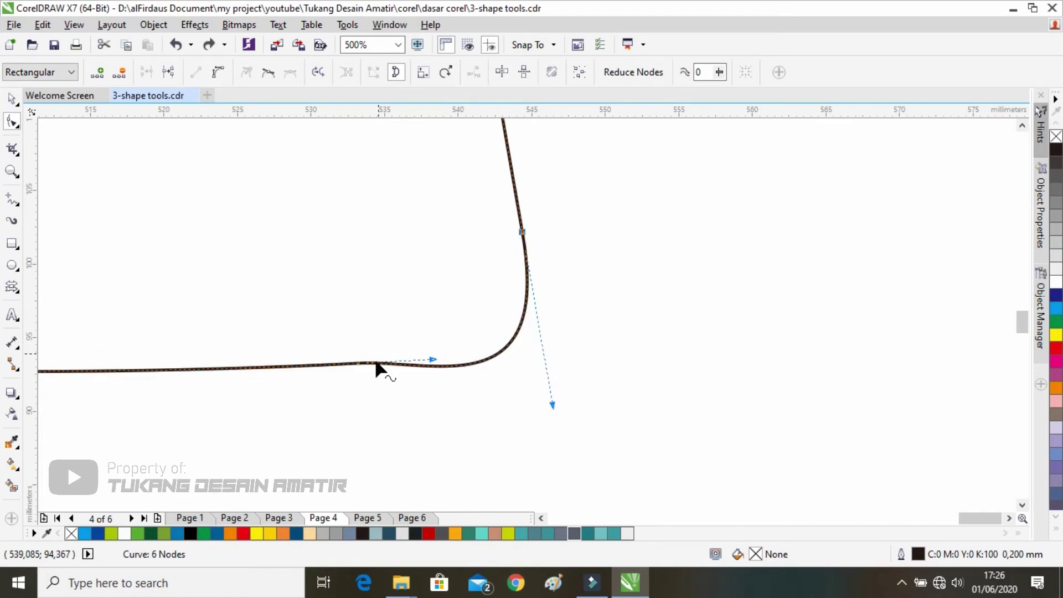
scroll(377, 365, "left", 5)
key("ctrl+z")
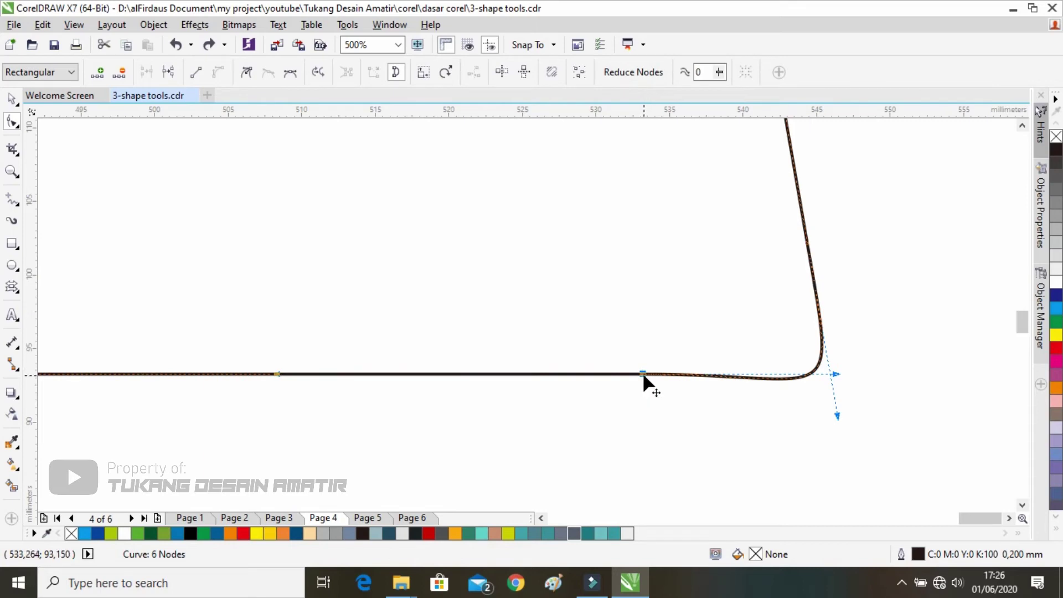
Convert the bottom-edge node beside the lower-right corner into a cusp node
right_click(643, 372)
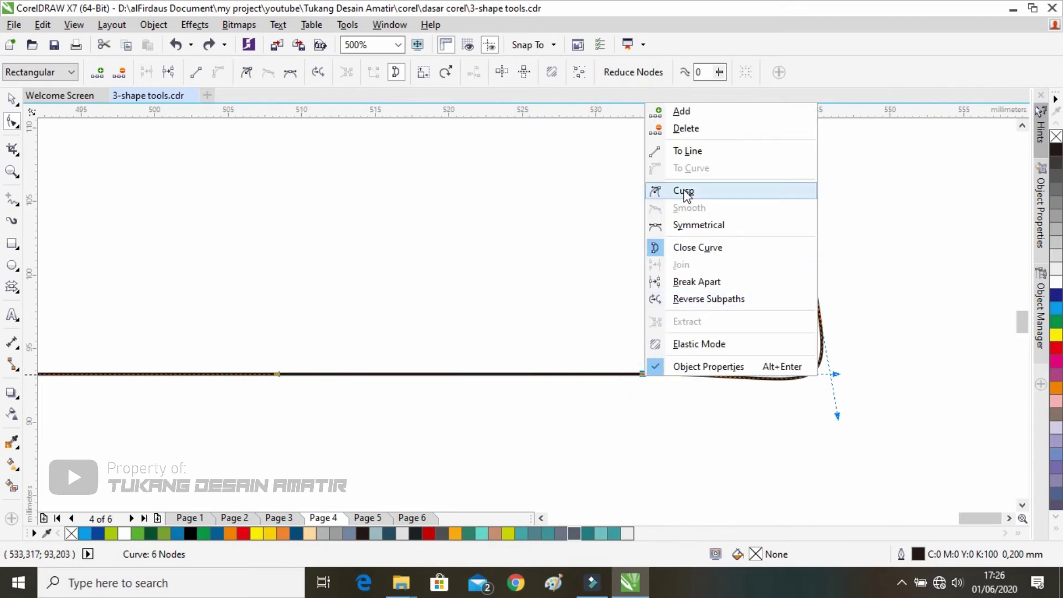
left_click(687, 194)
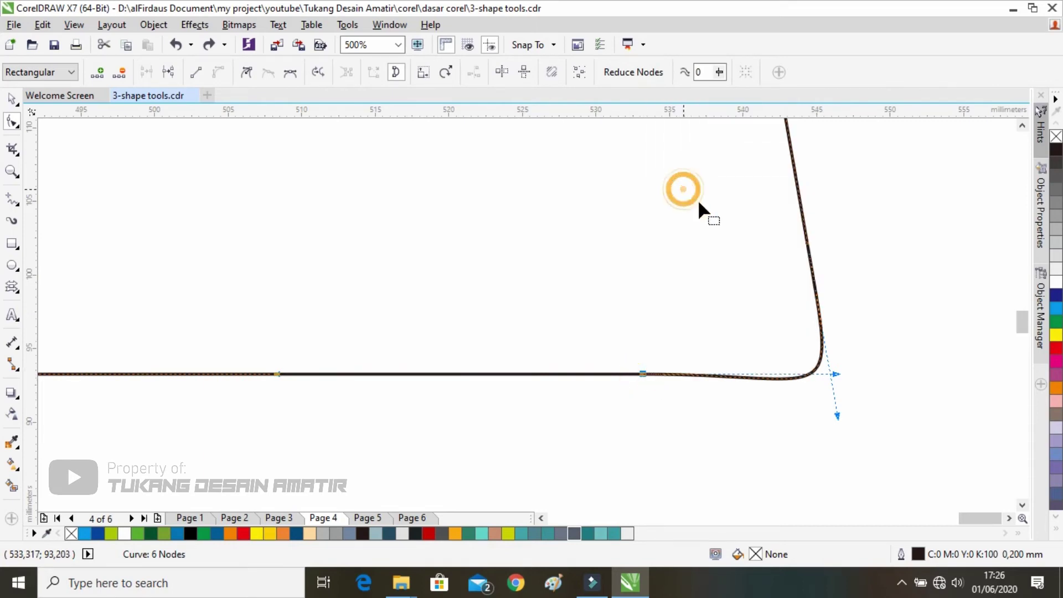
scroll(822, 261, "right", 1)
scroll(822, 262, "up", 1)
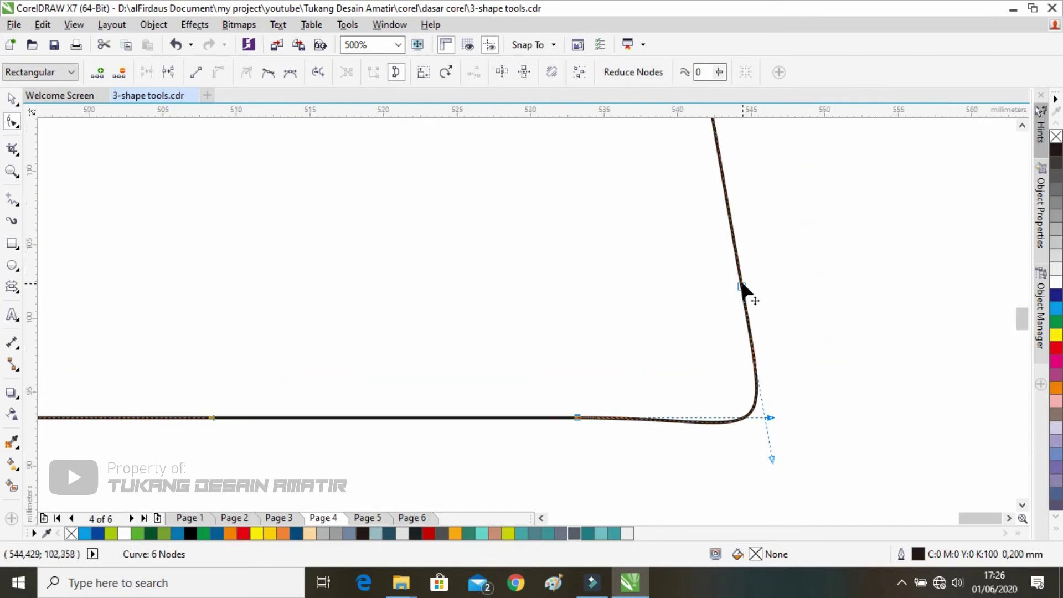
right_click(742, 287)
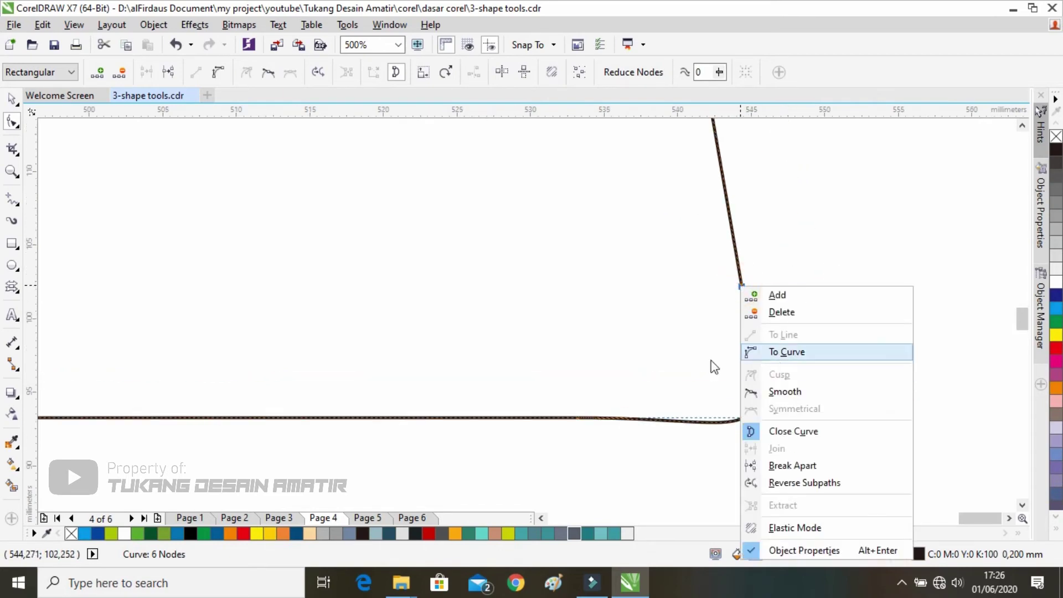
left_click(702, 344)
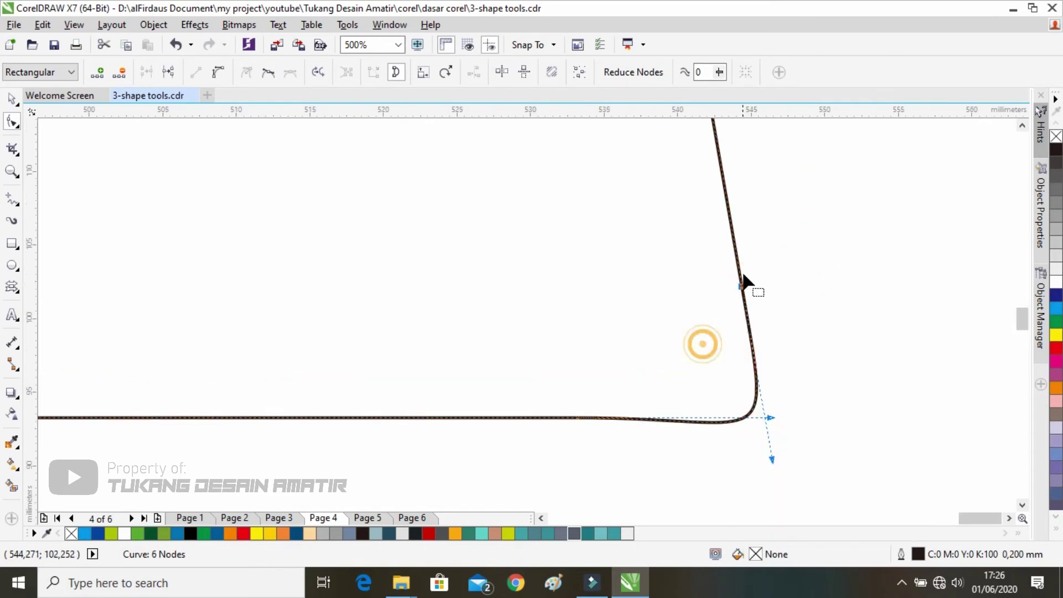
Start the lower-right rounding higher by adding a node farther up the rear edge and deleting the old node below it
double_click(727, 211)
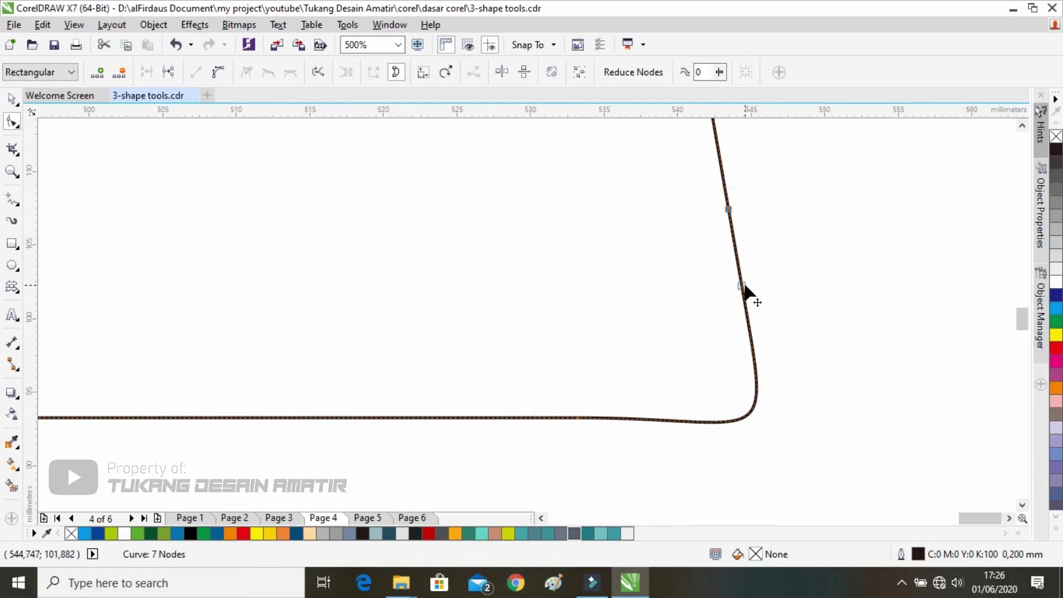
double_click(742, 287)
left_click(746, 209)
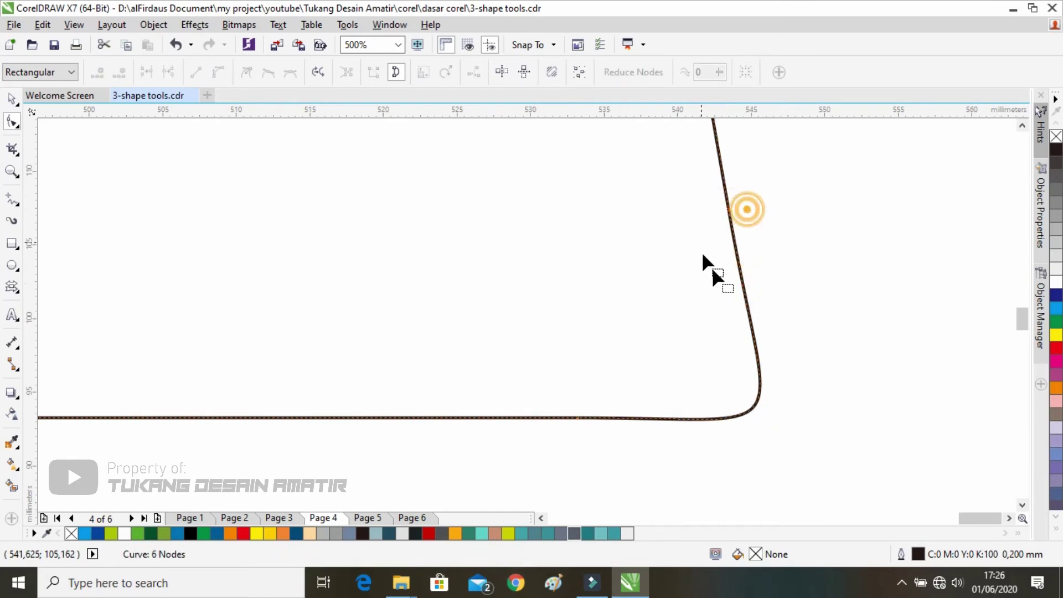
Shape the lower-right corner into a wider rounding by shortening its bottom-edge and rear-edge curve handles
left_click_drag(662, 252, 662, 255)
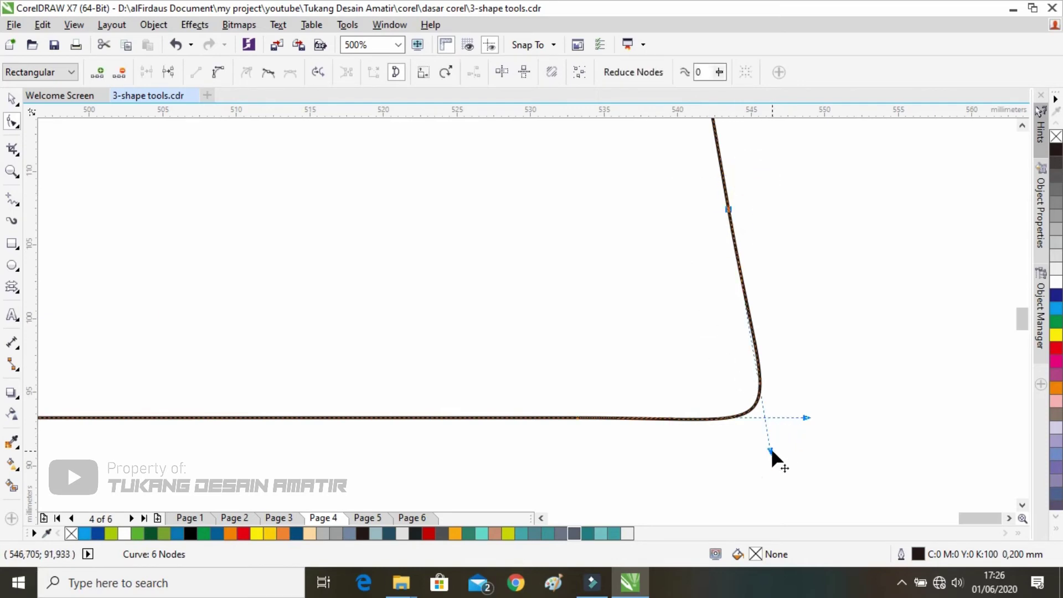
left_click_drag(770, 451, 742, 289)
left_click_drag(806, 417, 667, 416)
left_click_drag(741, 286, 758, 344)
Shorten the top-edge node's handle at the upper-right corner and convert that node into a cusp node
scroll(801, 416, "down", 2)
scroll(763, 274, "up", 2)
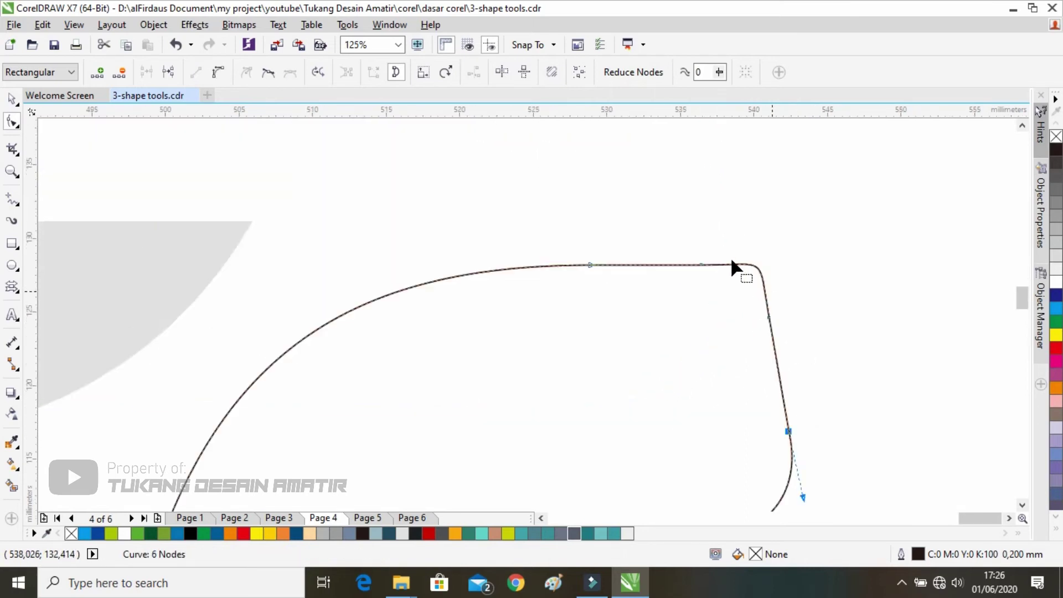
left_click(622, 208)
left_click(673, 203)
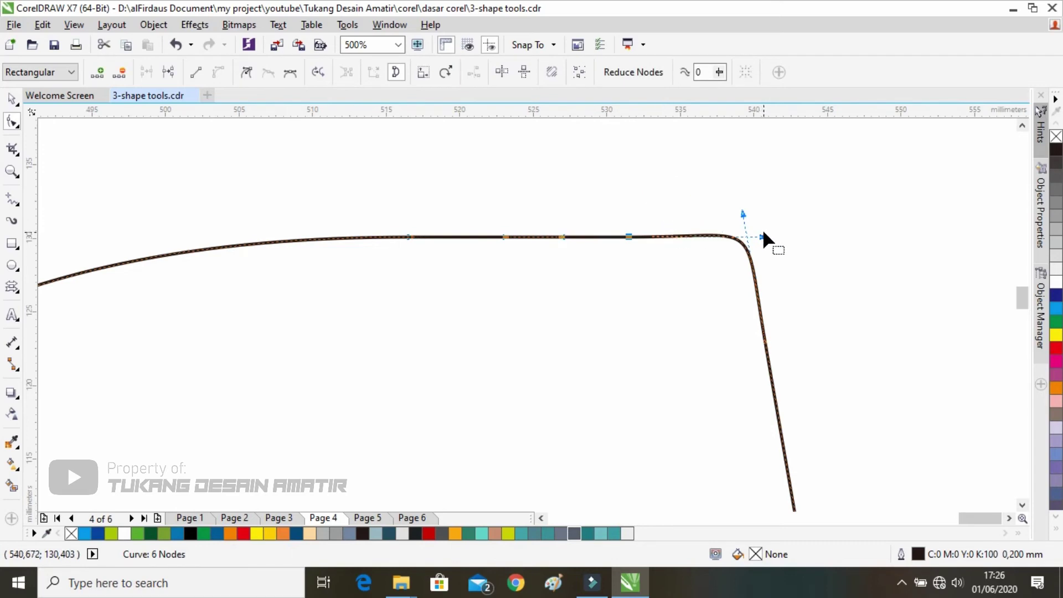
left_click_drag(763, 237, 676, 240)
right_click(629, 238)
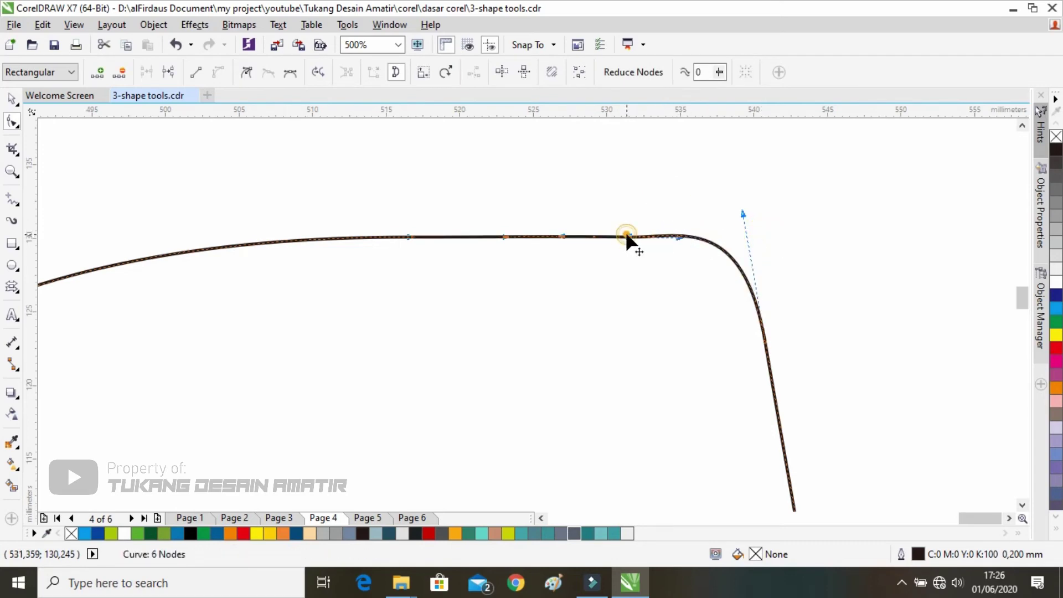
left_click(673, 322)
Widen the upper-right corner's rounding by adjusting the top-edge handle and shortening the rear-edge handle
left_click_drag(679, 235, 695, 240)
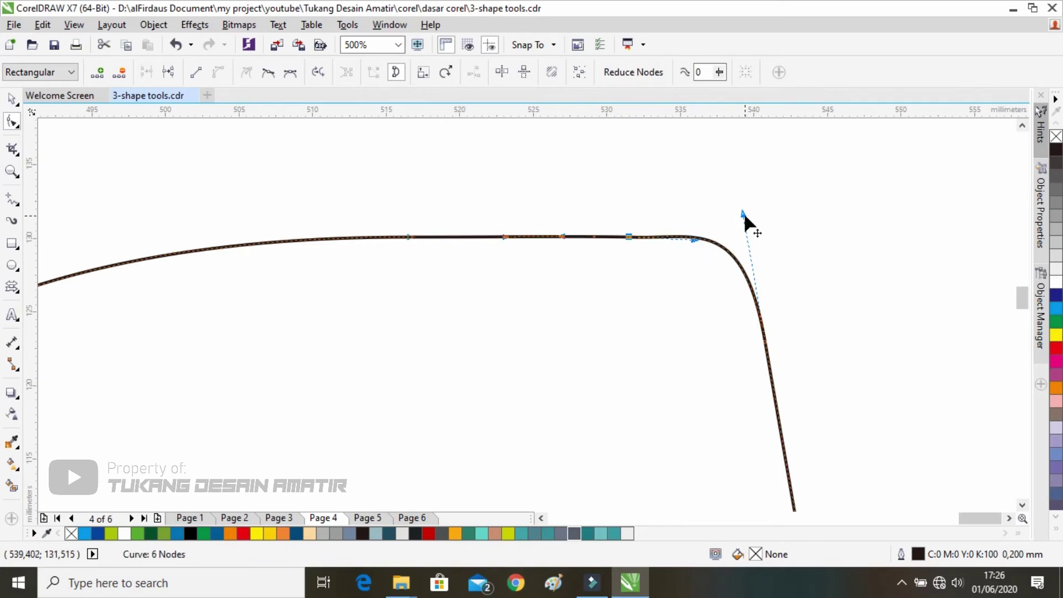
left_click_drag(744, 211, 755, 277)
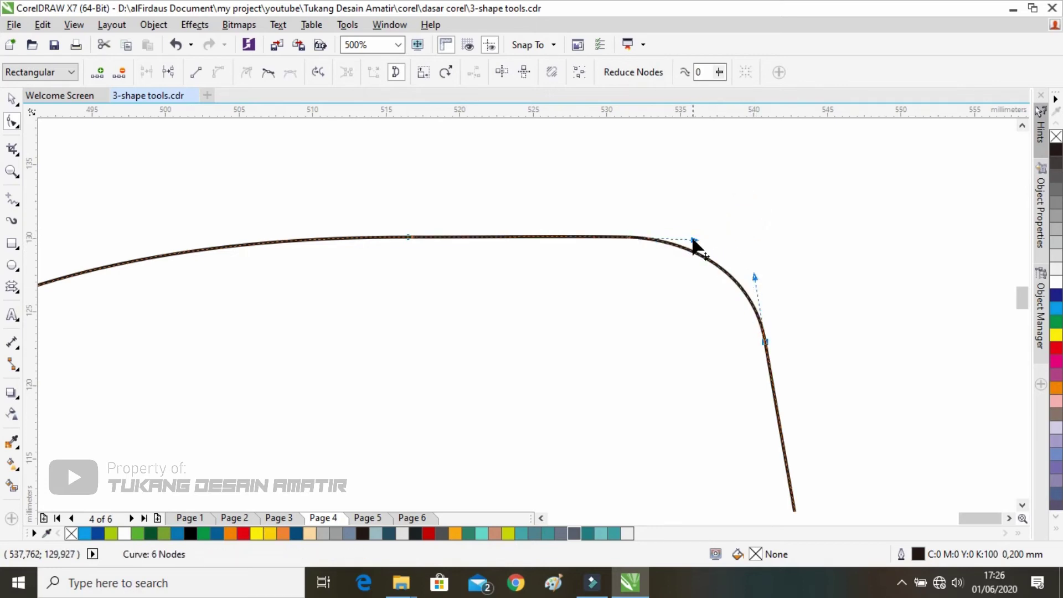
left_click_drag(696, 241, 714, 240)
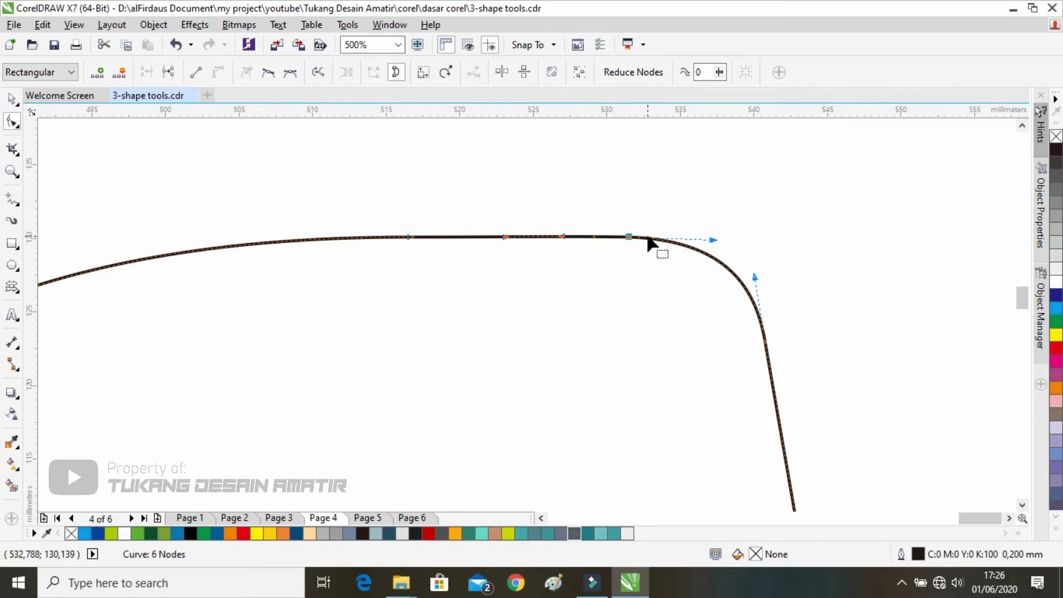
right_click(632, 235)
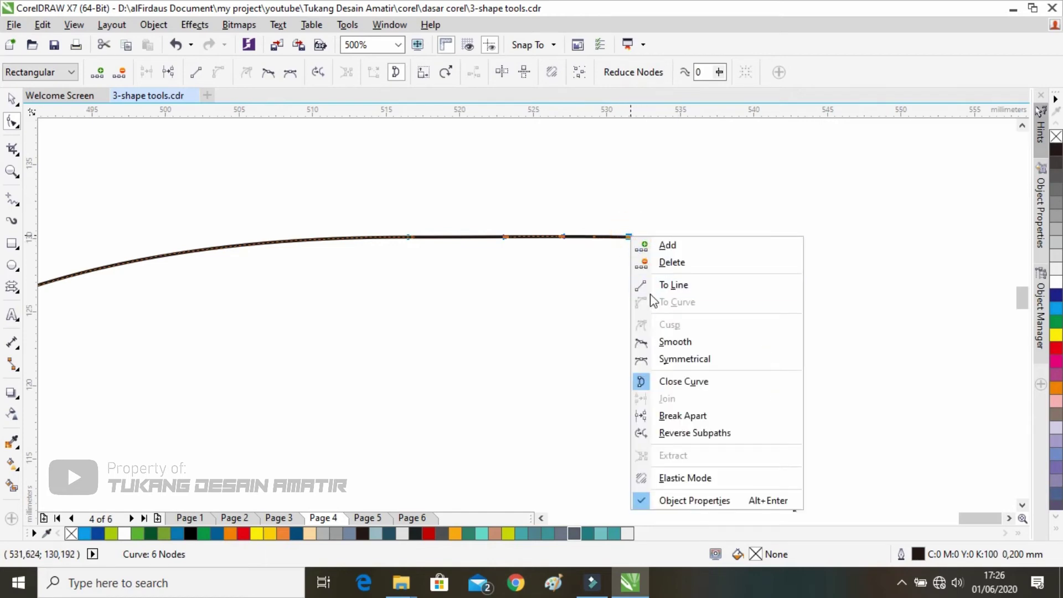
left_click(588, 275)
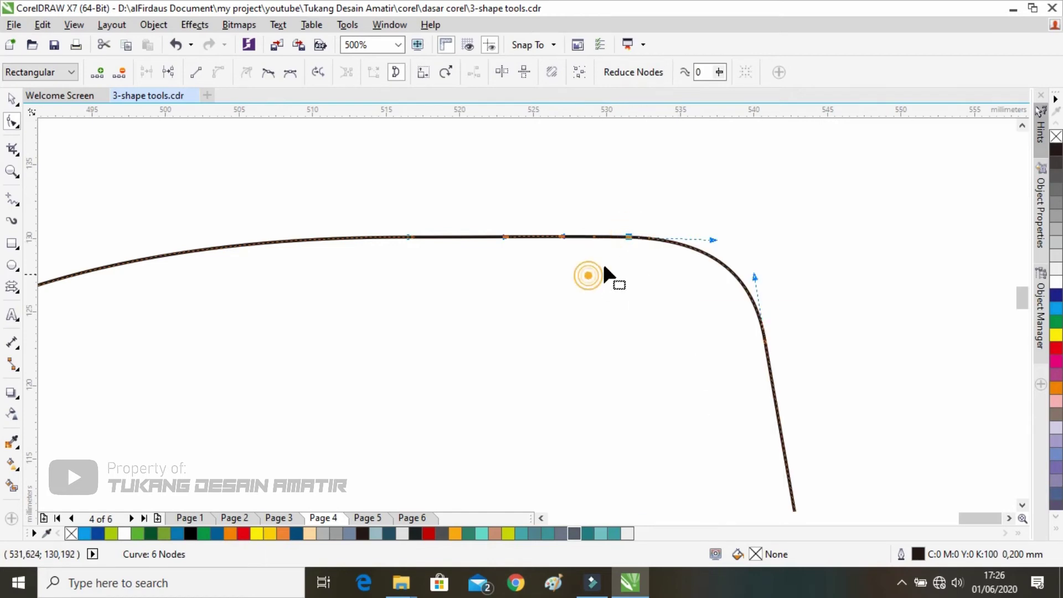
right_click(766, 342)
left_click(665, 293)
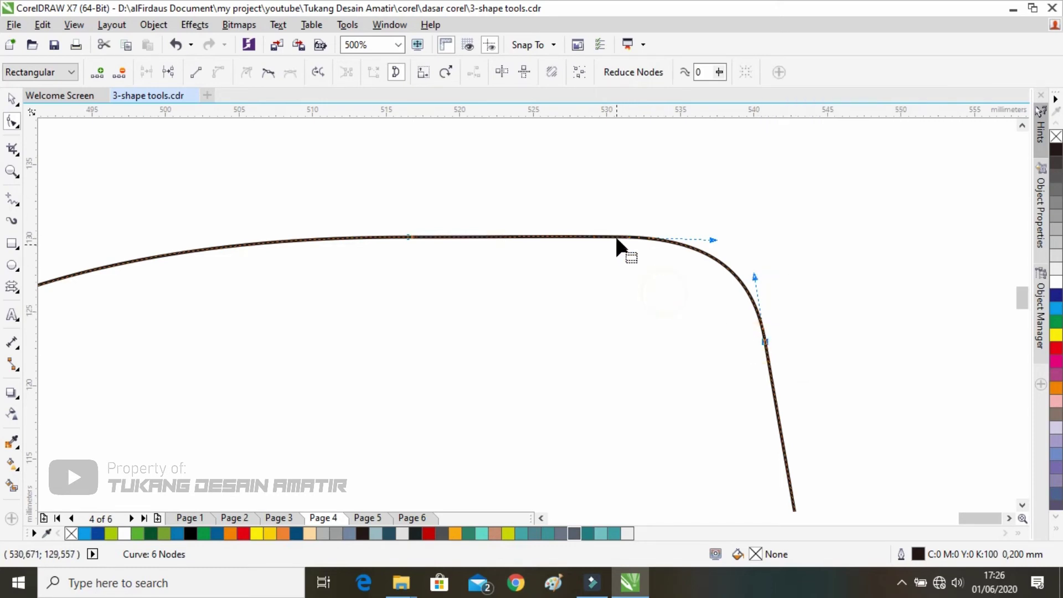
Convert the top-edge node beside the upper-right corner to smooth and tilt its corner-side handle upward
right_click(630, 237)
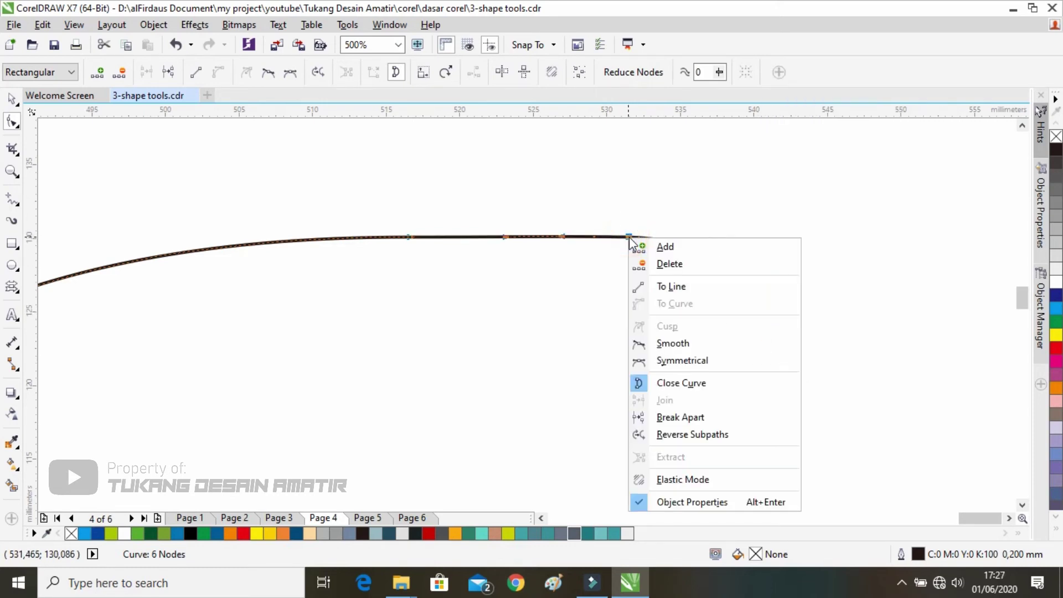
left_click(658, 344)
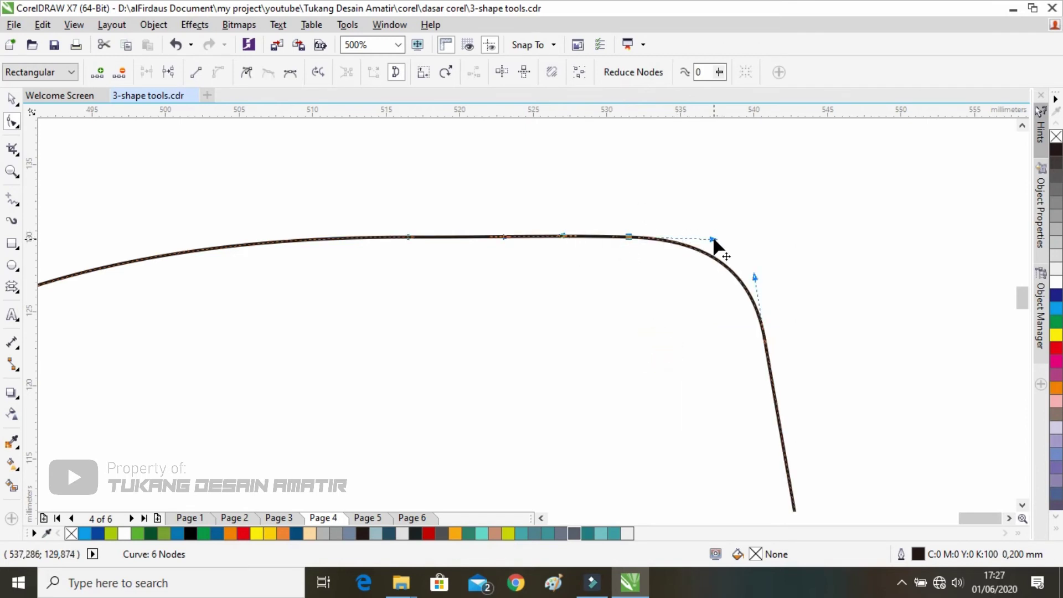
left_click_drag(713, 239, 720, 219)
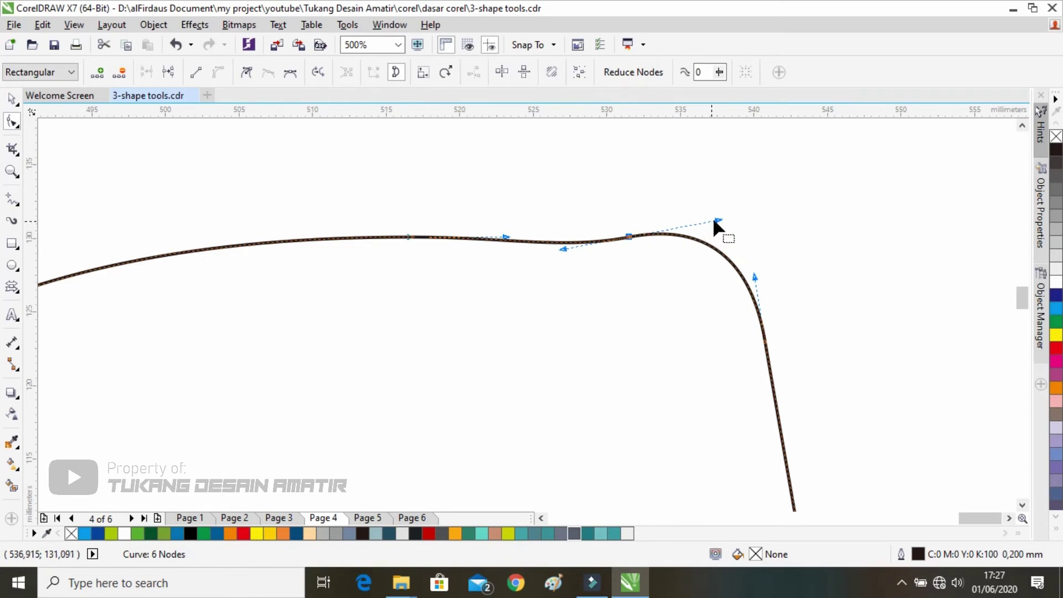
Convert the top-edge node beside the upper-right corner to symmetrical and lengthen its corner-side handle
left_click(630, 235)
right_click(630, 237)
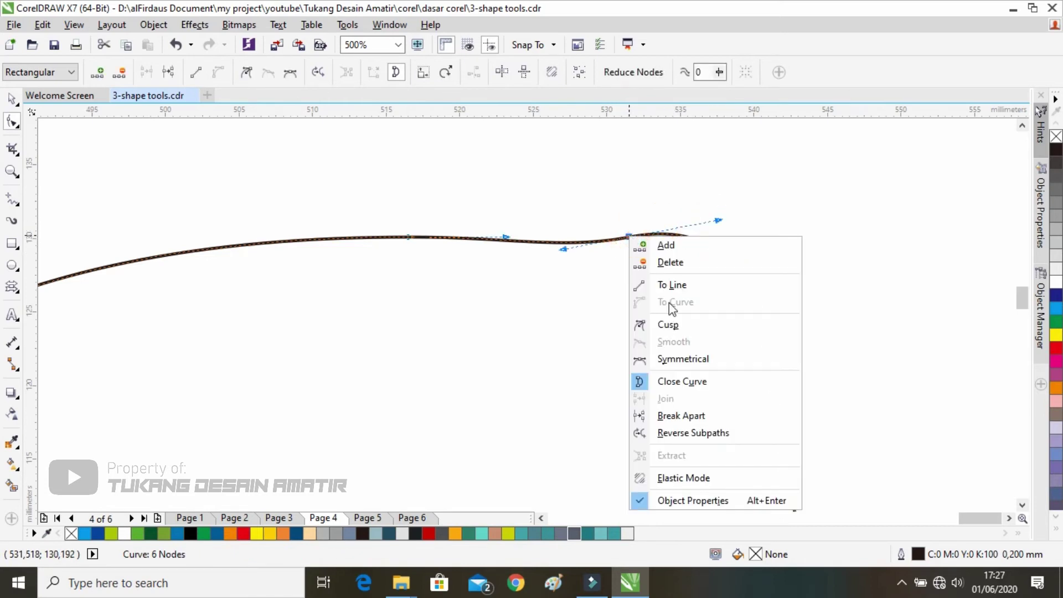
left_click(681, 361)
left_click_drag(706, 218, 739, 222)
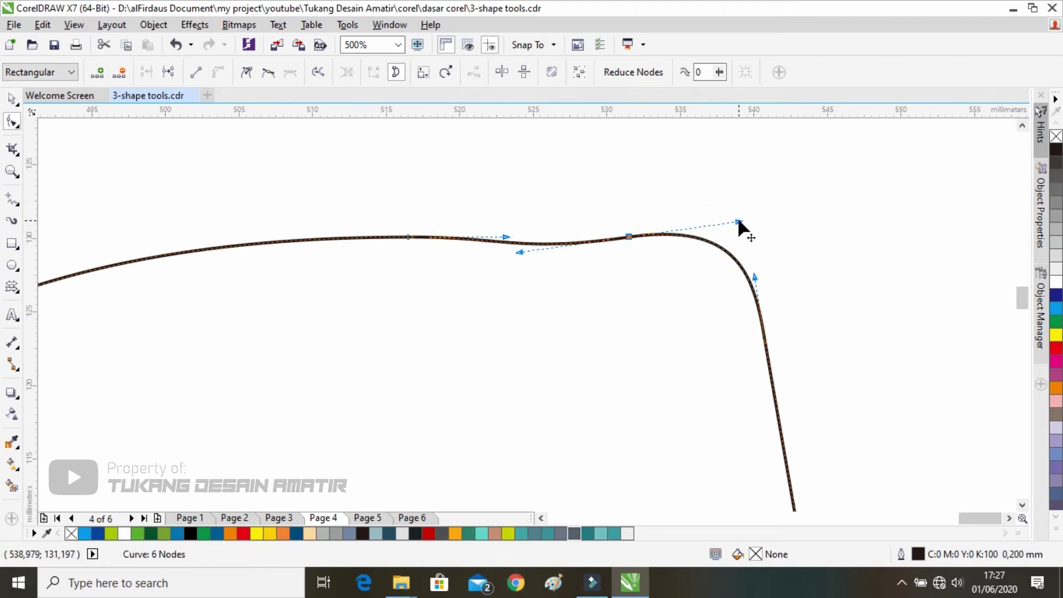
Undo the recent handle and node-type edits at the top-edge node beside the upper-right corner
key("ctrl+z")
key("ctrl+z")
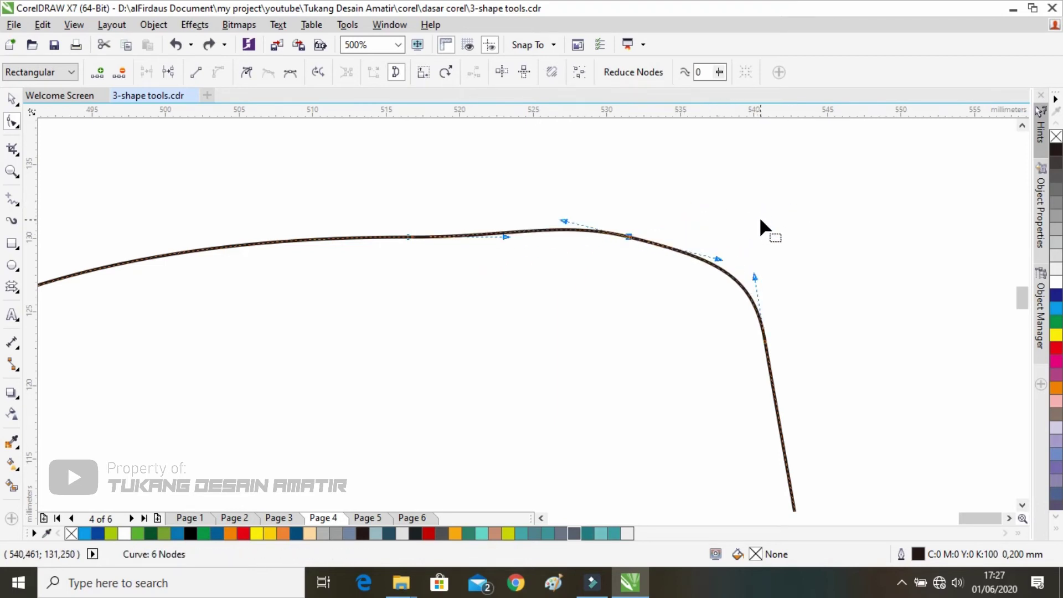
key("ctrl+z")
scroll(733, 238, "down", 4)
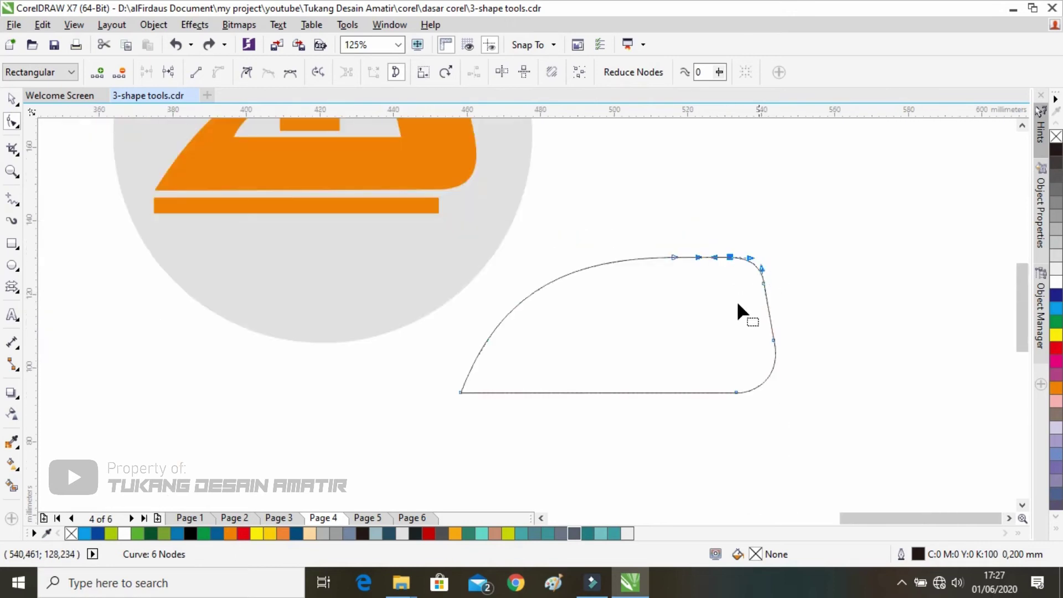
Create a proportional copy of the body outline scaled to 45.8% about its center
key("space")
scroll(306, 185, "up", 3)
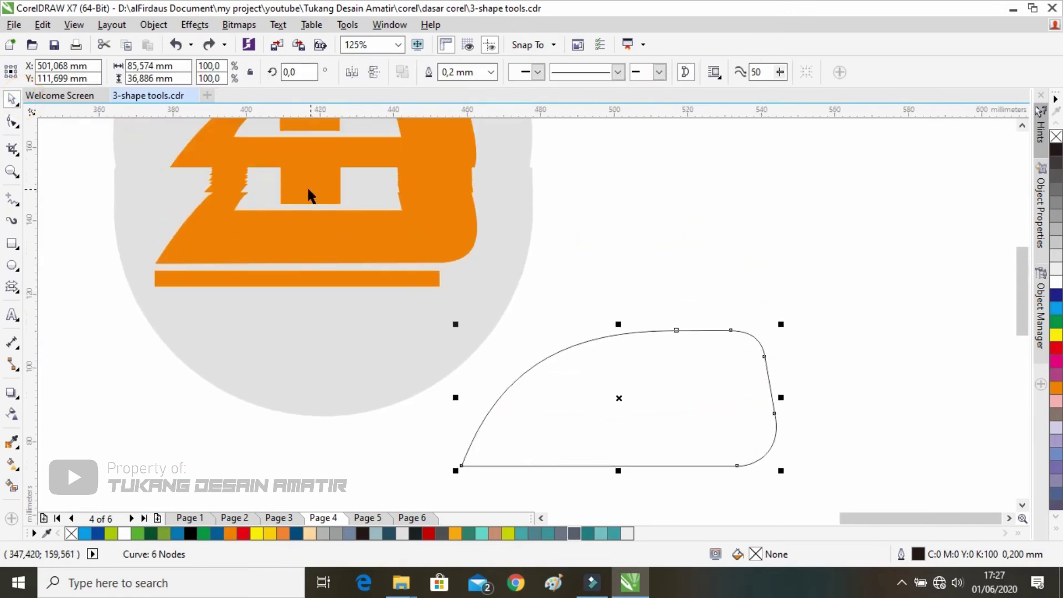
left_click(706, 413)
left_click(676, 393)
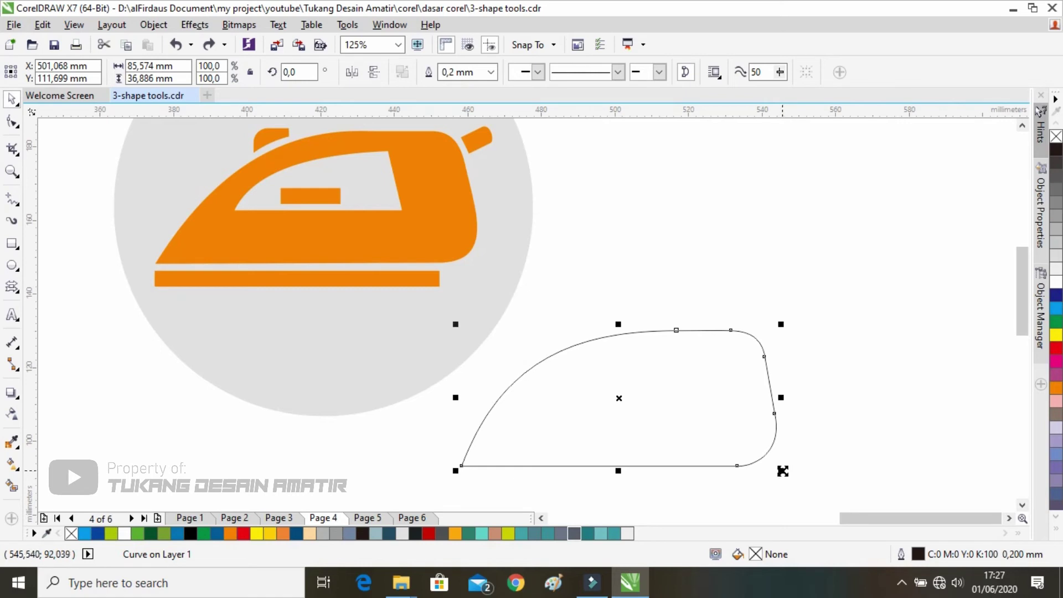
left_click_drag(782, 471, 746, 436)
key("Escape")
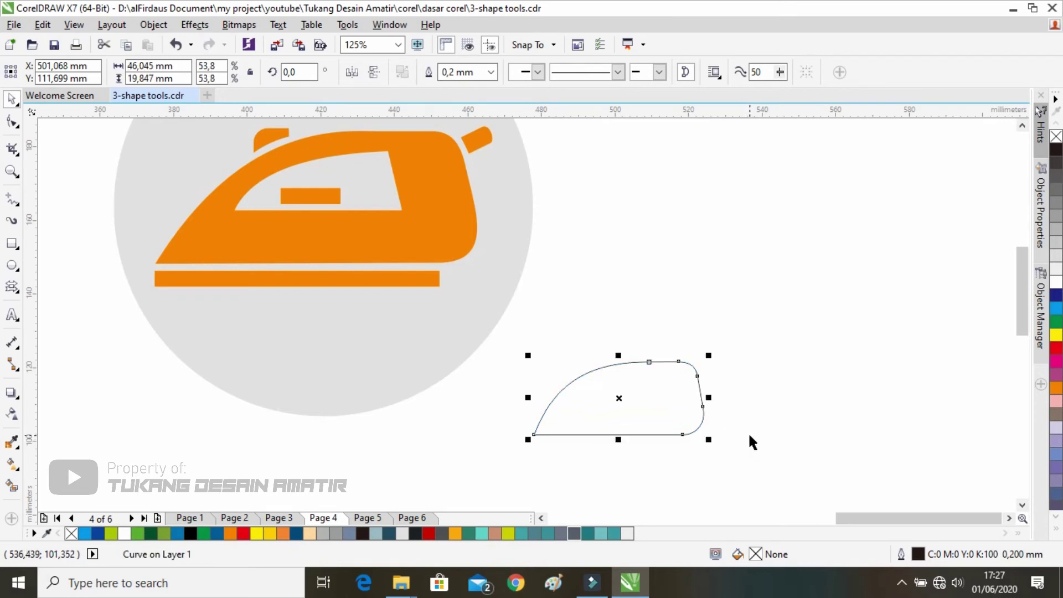
left_click_drag(780, 471, 742, 437)
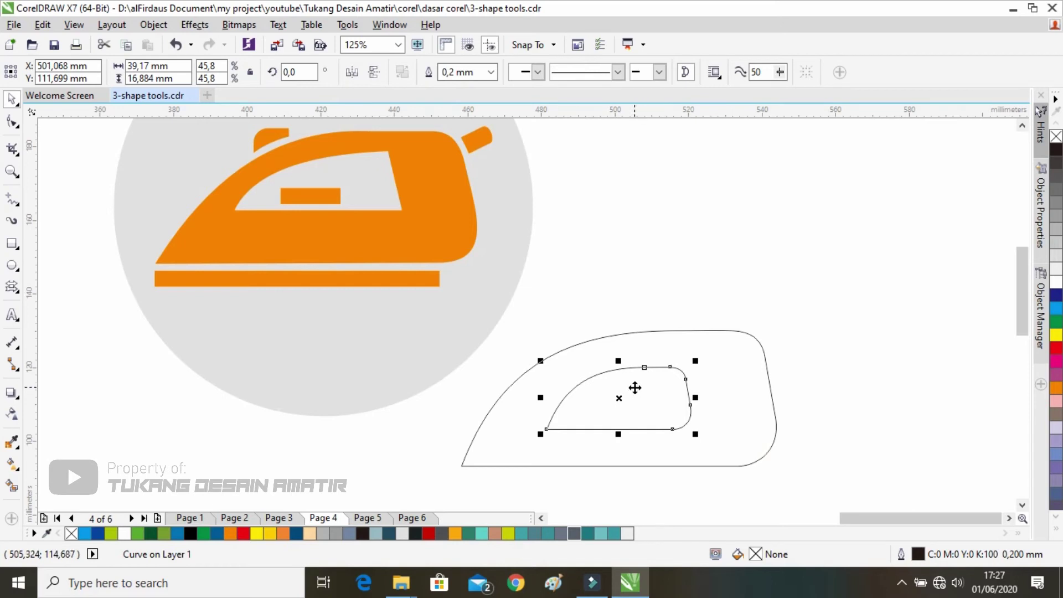
Move the inner copy up to Y 115.721 mm and stretch it sideways to 48.26 mm wide
left_click_drag(632, 390, 635, 374)
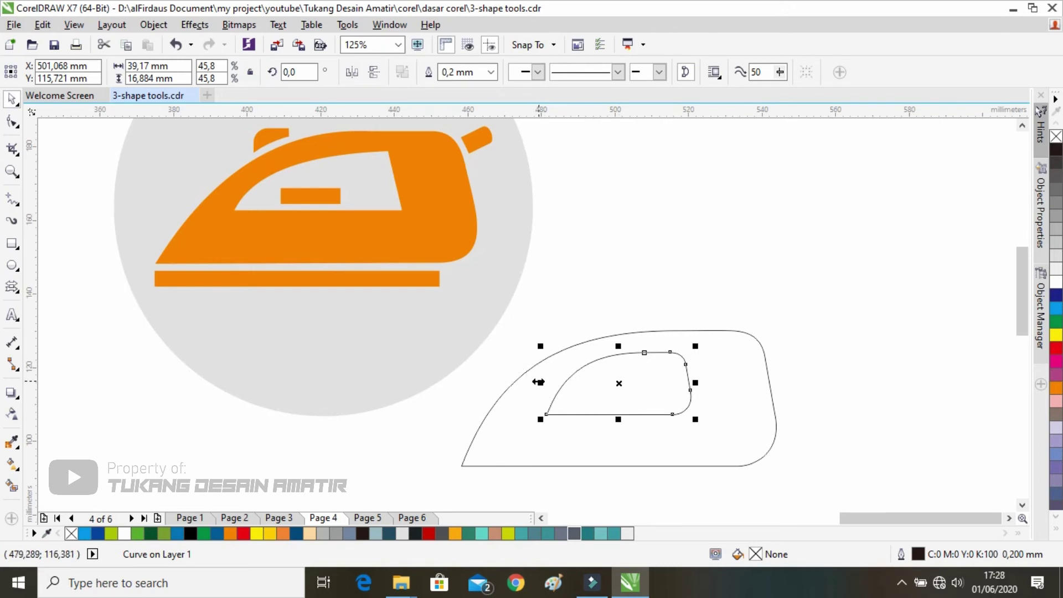
left_click_drag(541, 382, 527, 383)
left_click_drag(695, 382, 717, 382)
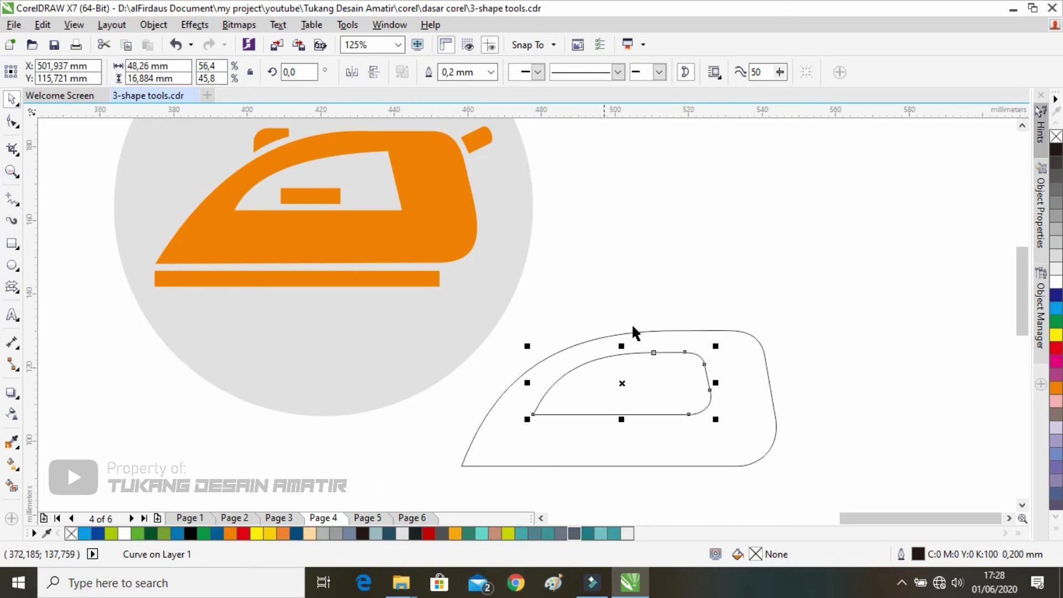
Select the nodes along the inner outline's right end and convert its rounded corners to straight segments
left_click(17, 244)
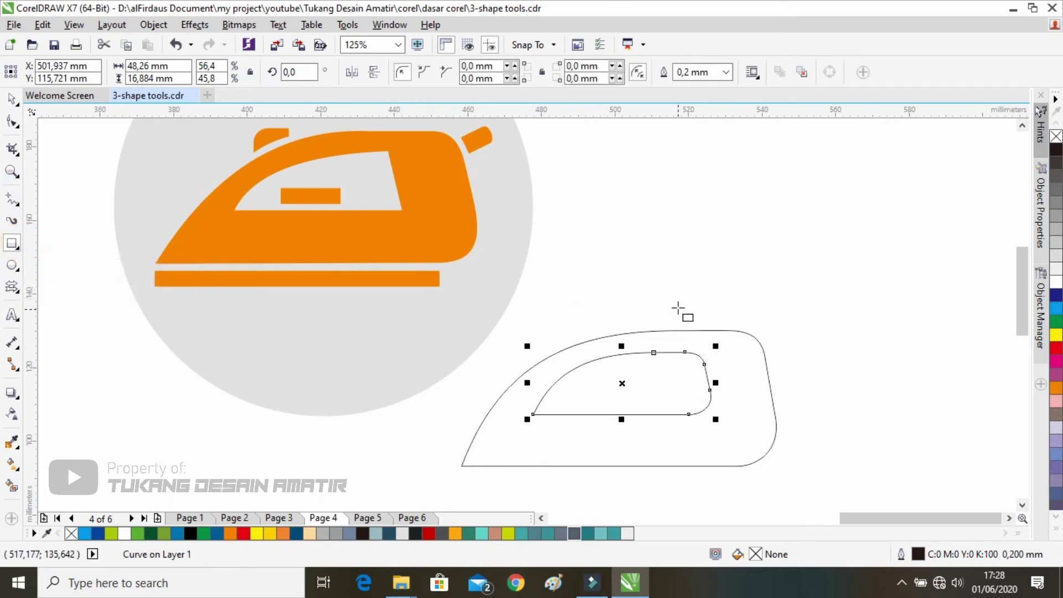
left_click(13, 121)
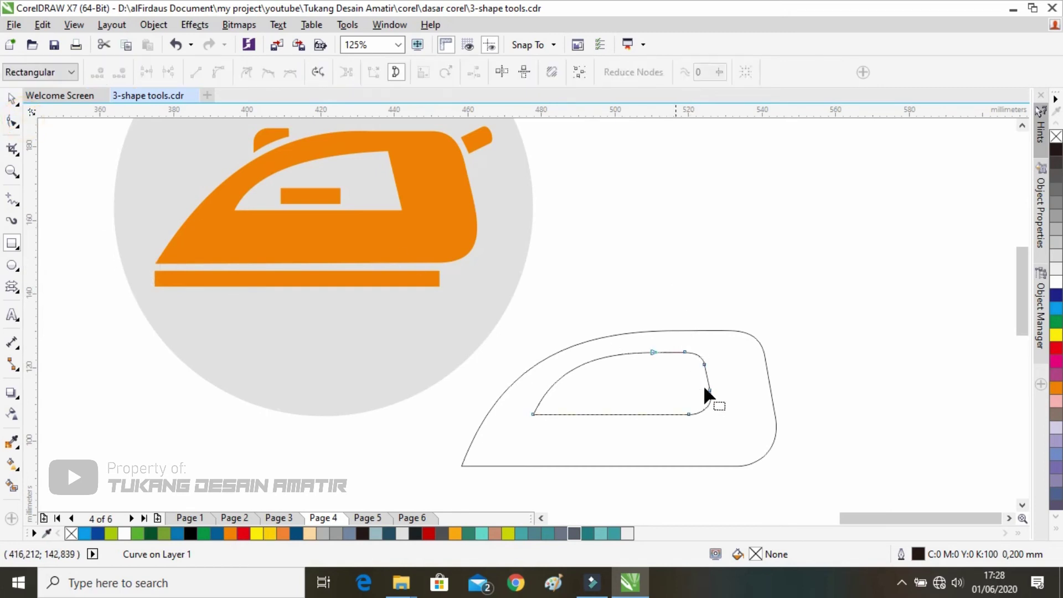
left_click_drag(670, 319, 729, 429)
right_click(689, 415)
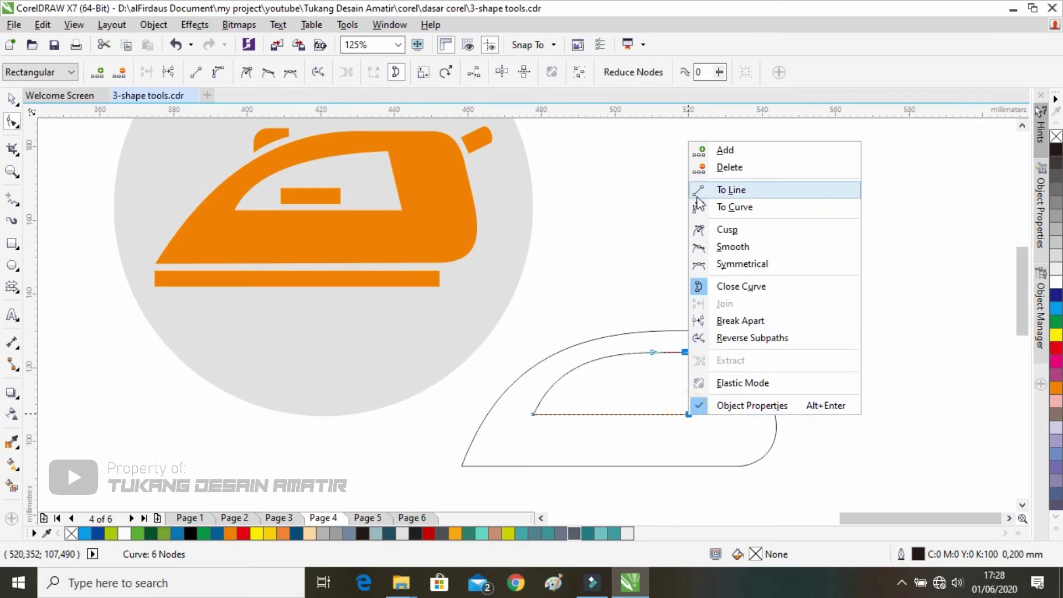
left_click(715, 191)
Delete the two middle nodes at the inner outline's right end to leave a single straight edge
left_click(704, 365)
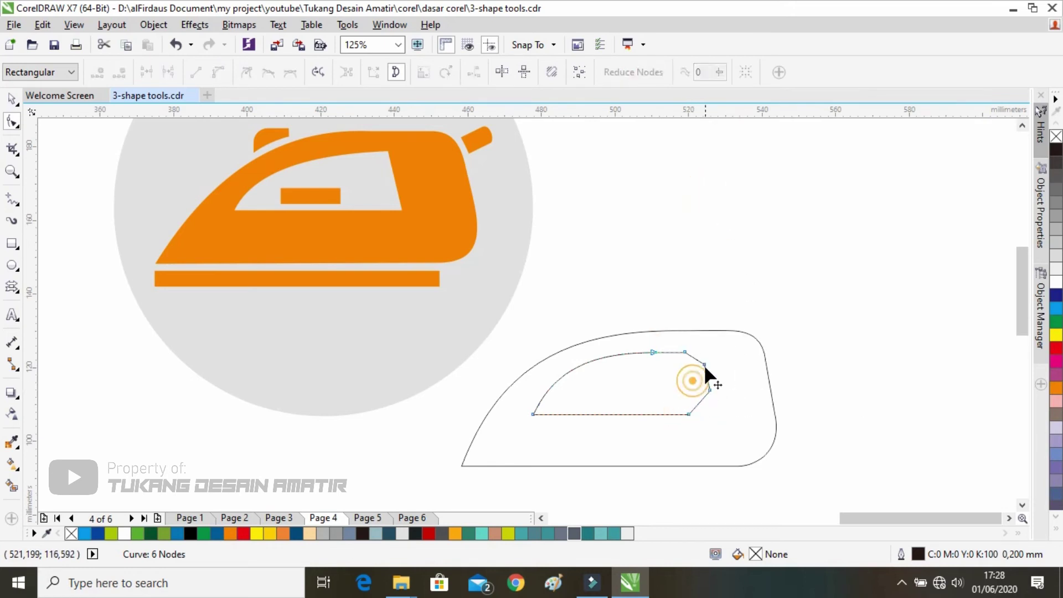
double_click(703, 364)
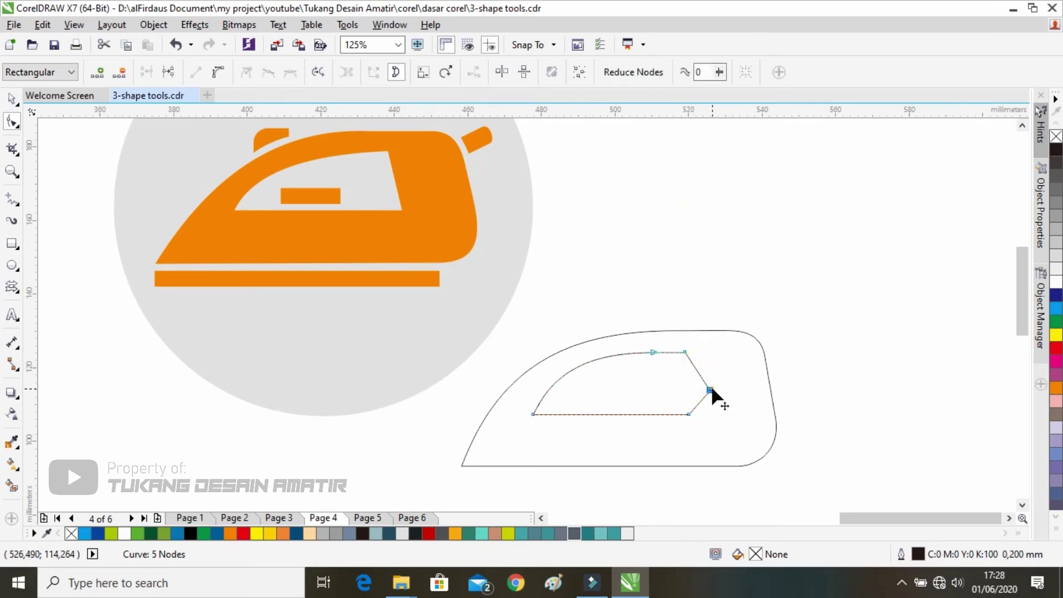
double_click(711, 388)
Shift the inner outline's upper-right and lower-right nodes outward to give the window a slanted rear edge like the reference
left_click_drag(671, 415, 668, 403)
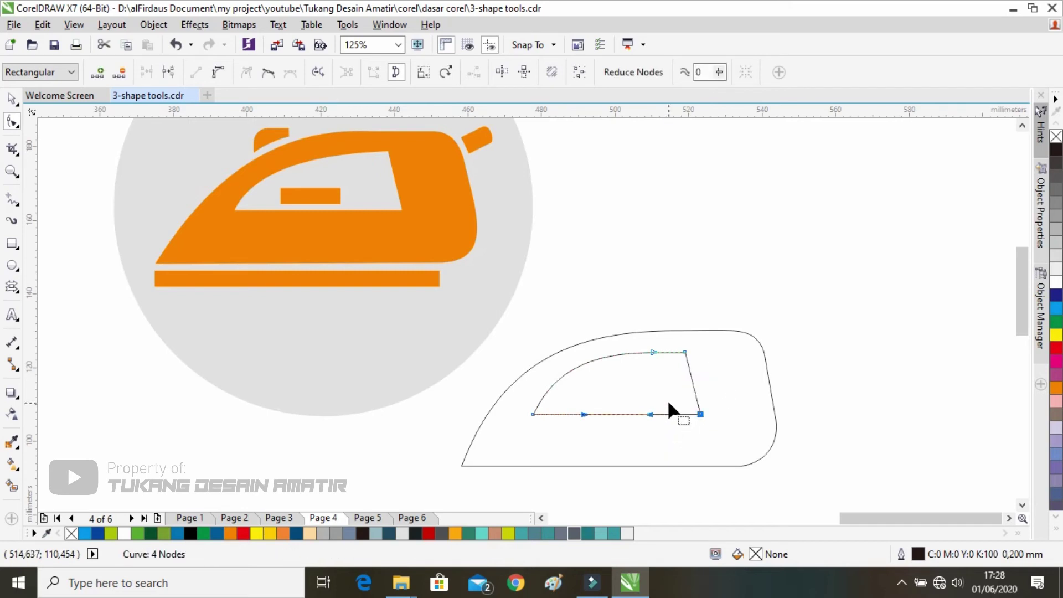
left_click_drag(701, 333, 693, 425)
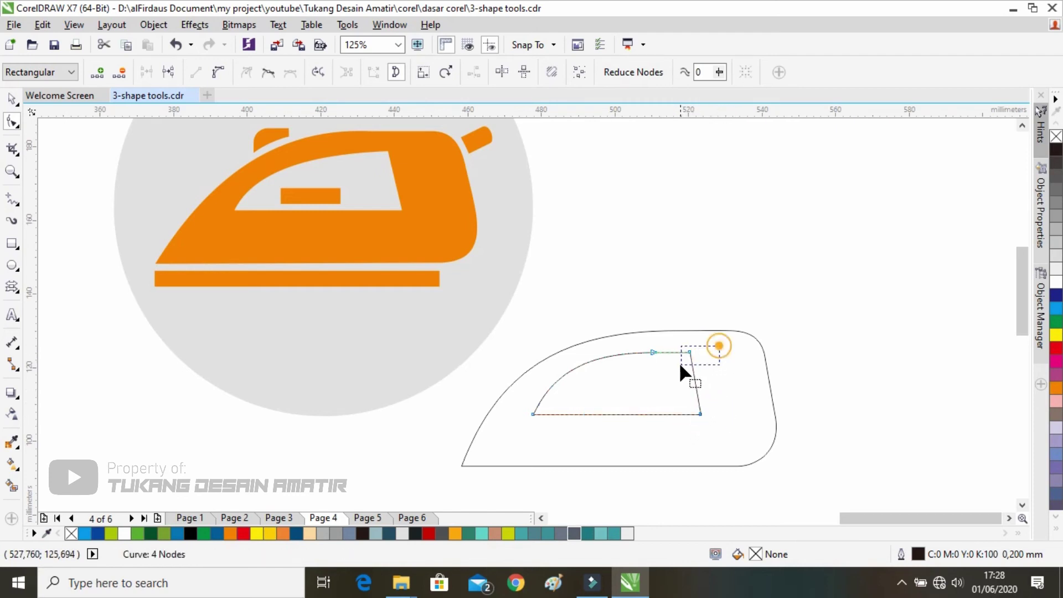
left_click_drag(679, 363, 679, 362)
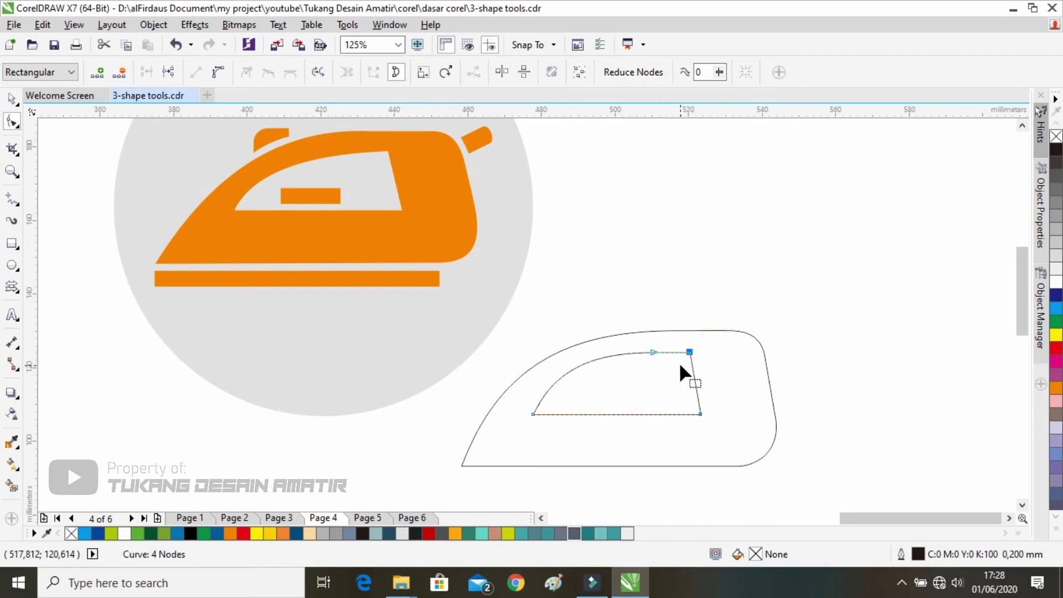
left_click_drag(683, 424, 681, 420)
left_click(682, 415)
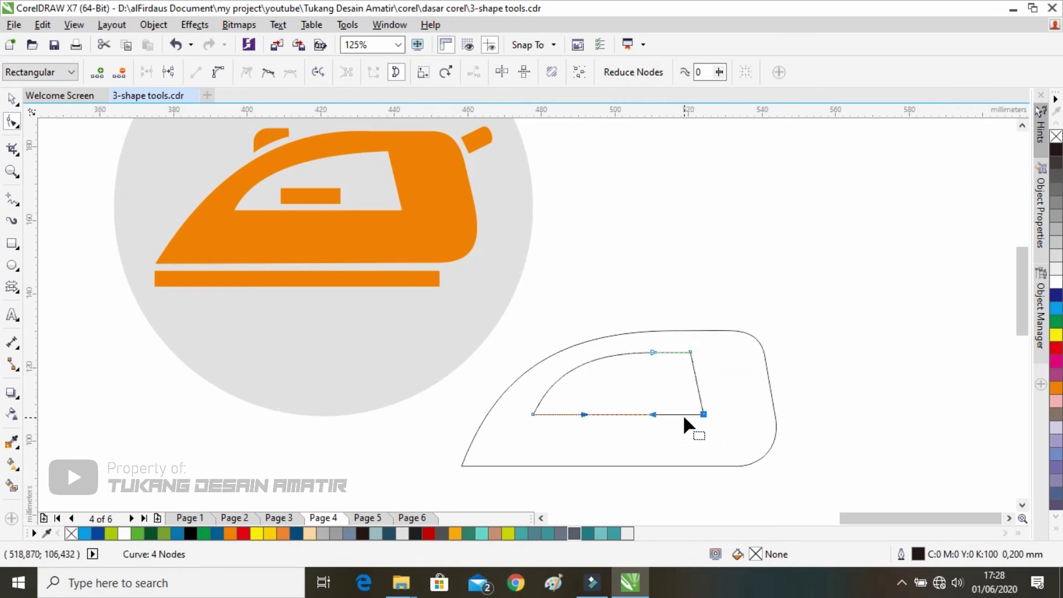
left_click(13, 98)
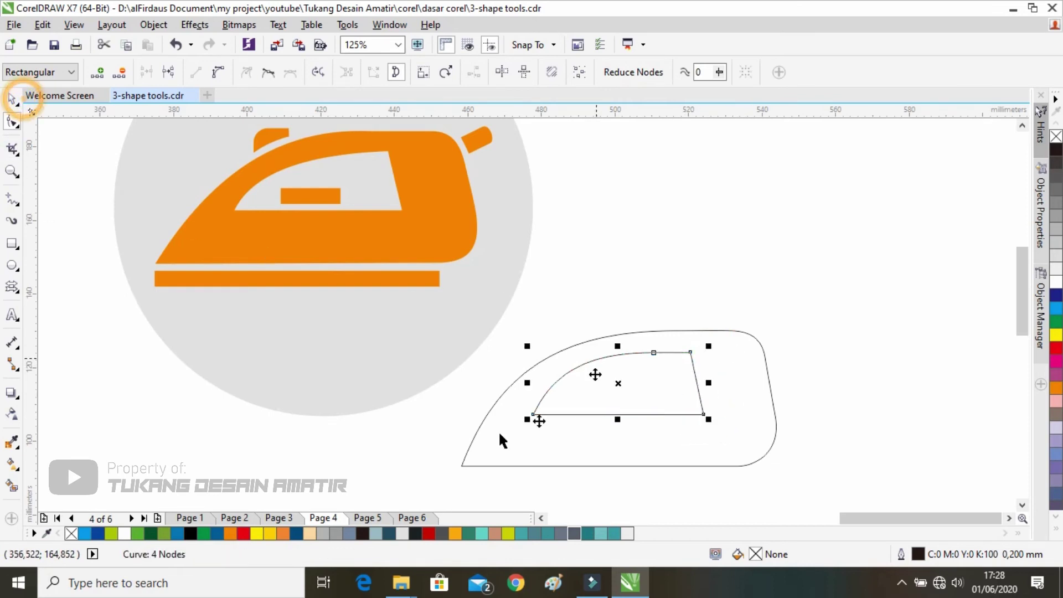
Draw a soleplate rectangle about 75.1 × 4 mm beneath the body and another about 11.9 × 3 mm inside the window
left_click(12, 244)
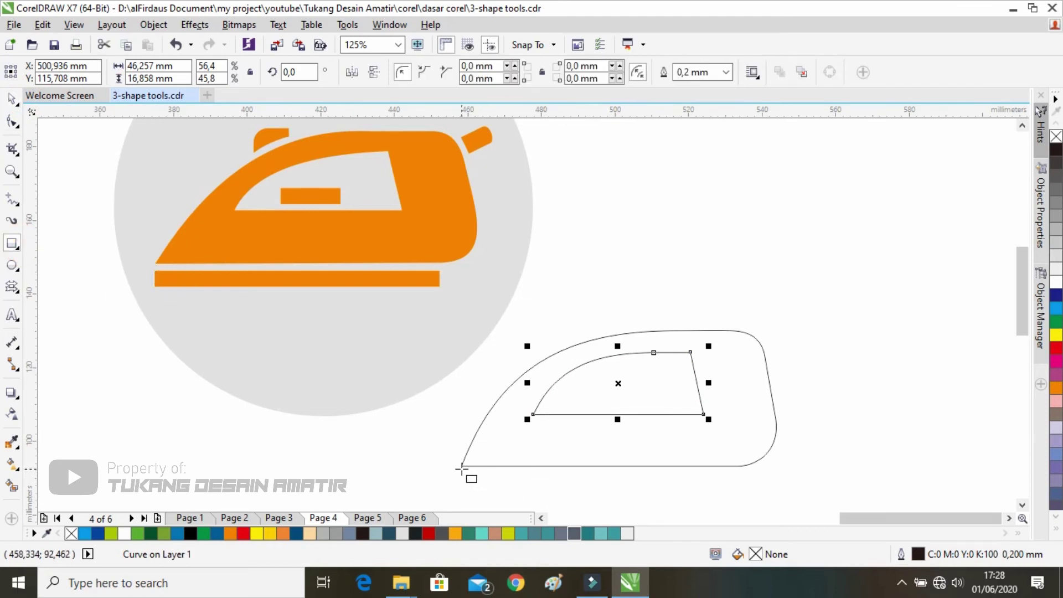
left_click_drag(461, 469, 739, 485)
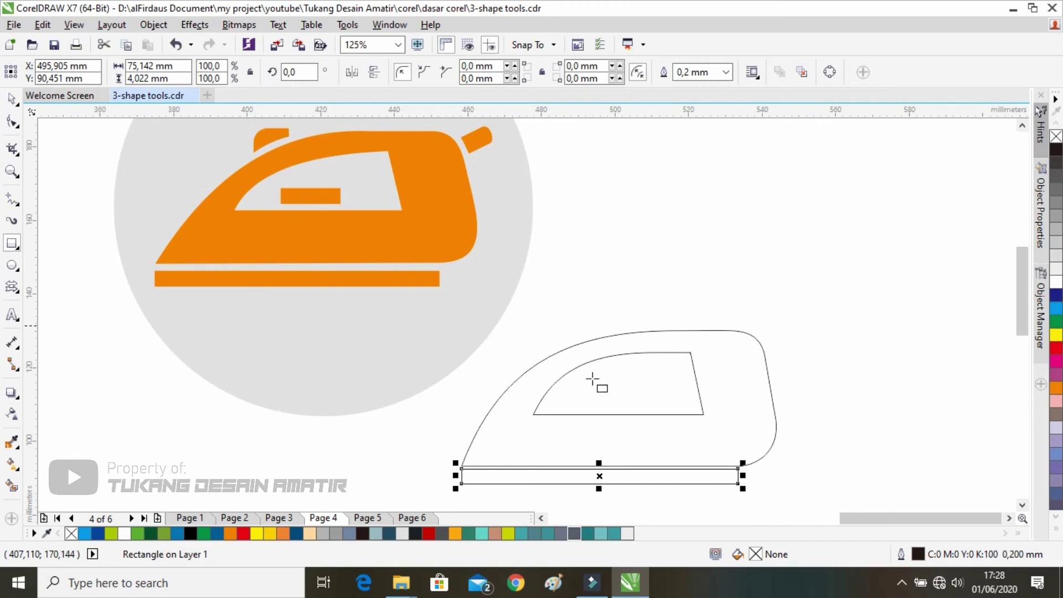
left_click_drag(589, 400, 633, 411)
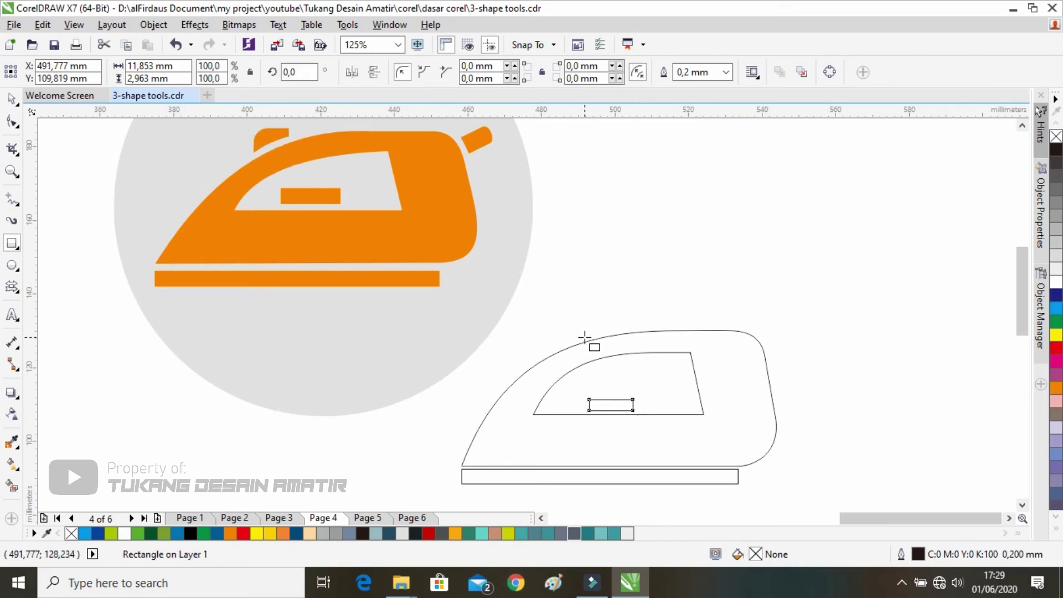
Draw a rectangle about 7.2 × 4.7 mm over the body's upper-left curve and convert it to curves
left_click_drag(585, 337, 557, 353)
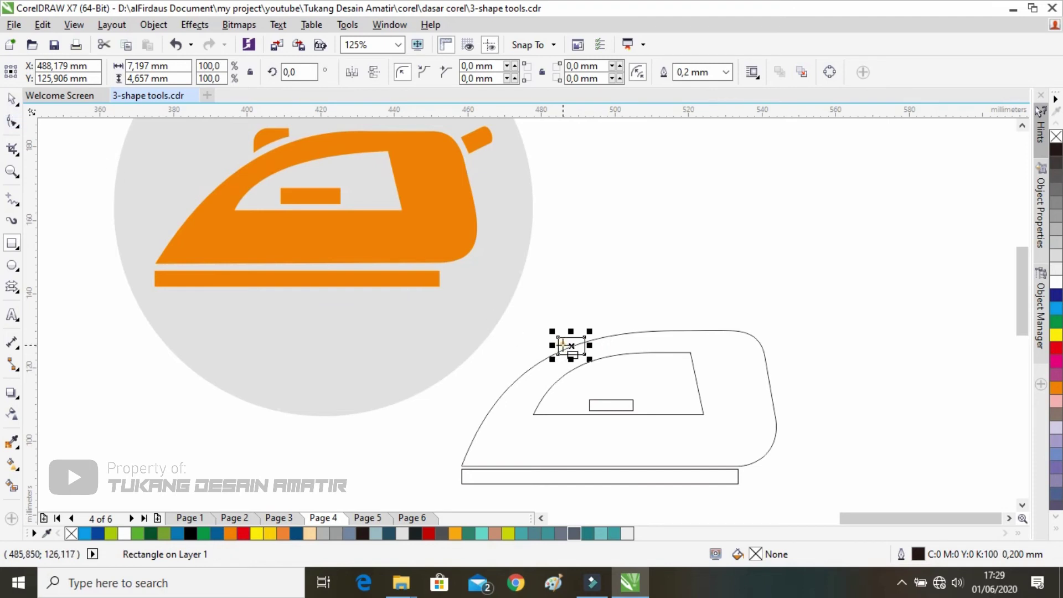
right_click(561, 348)
left_click(618, 205)
Shift the small rectangle slightly up-left, then slant its underside along the body by adding side nodes and deleting both lower corners
left_click(13, 120)
scroll(543, 340, "up", 3)
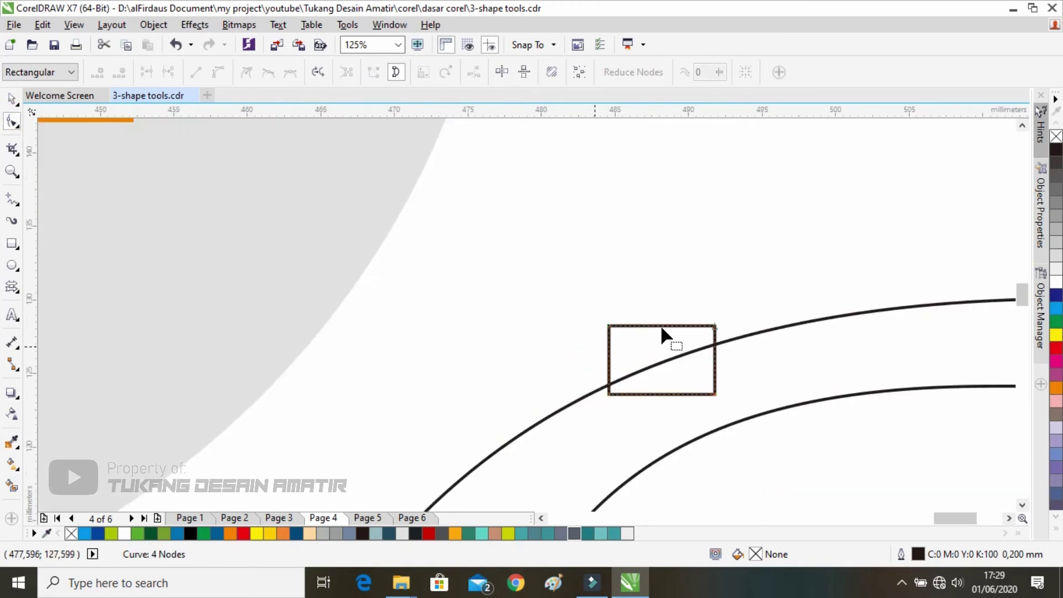
left_click_drag(742, 275, 596, 384)
left_click(624, 346)
left_click(603, 380)
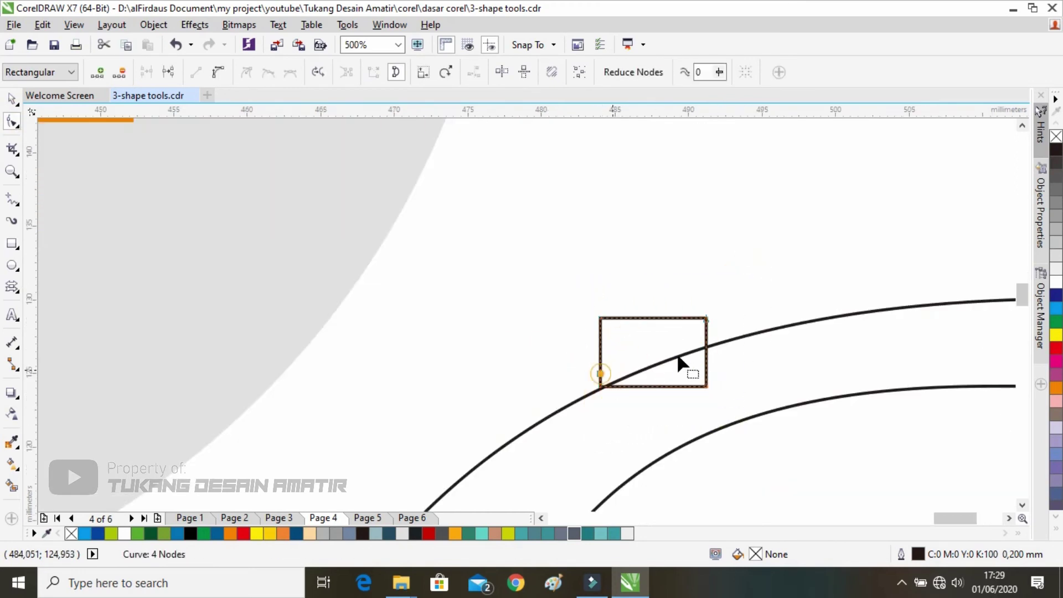
double_click(706, 333)
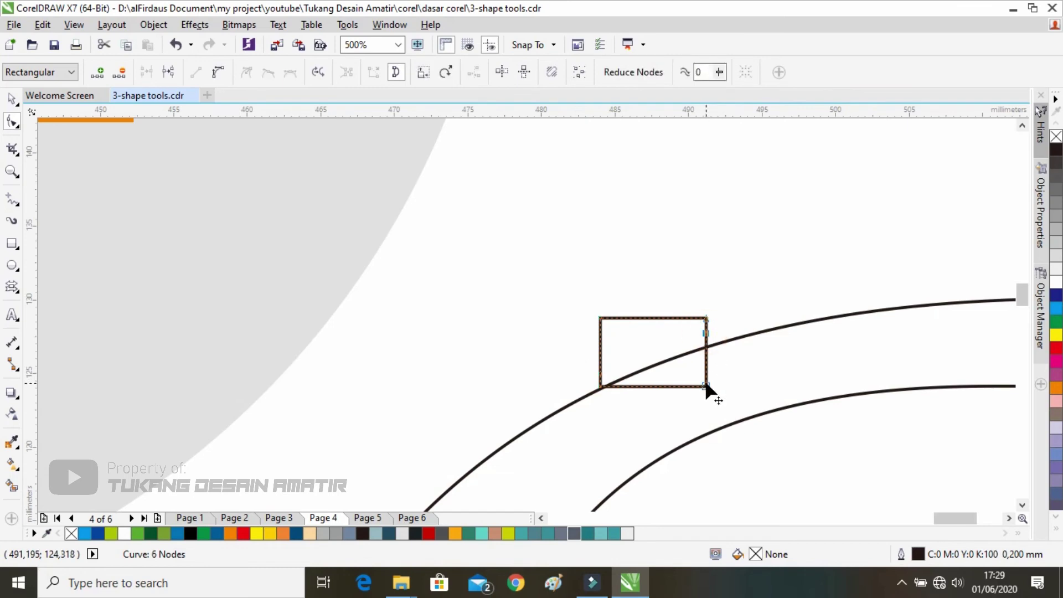
double_click(706, 386)
double_click(602, 382)
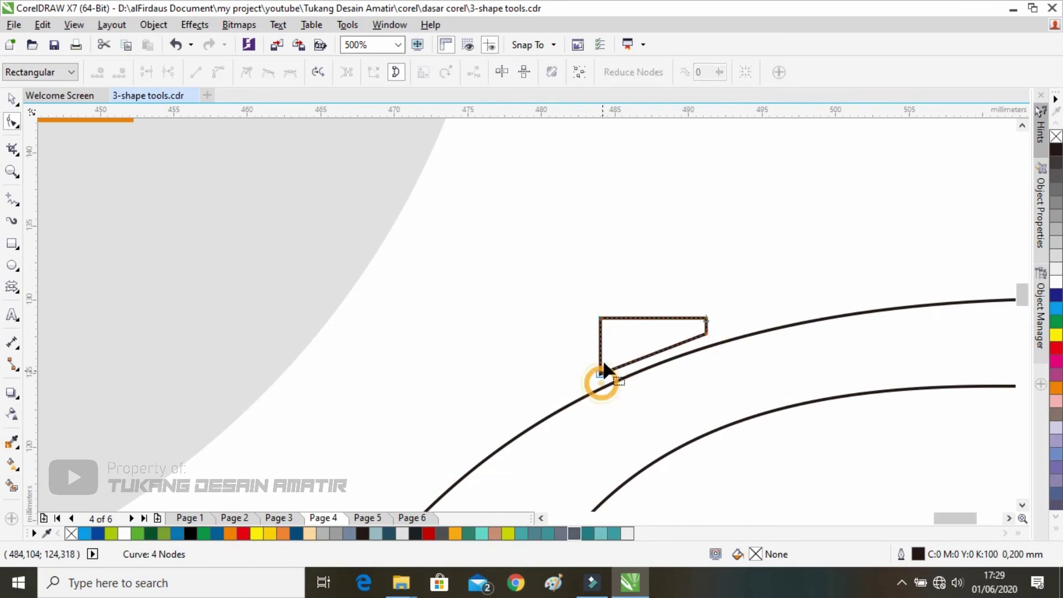
Convert the small shape's segments to curves and round its upper-left corner by adding a node on each side and deleting the corner node
left_click_drag(562, 278, 726, 385)
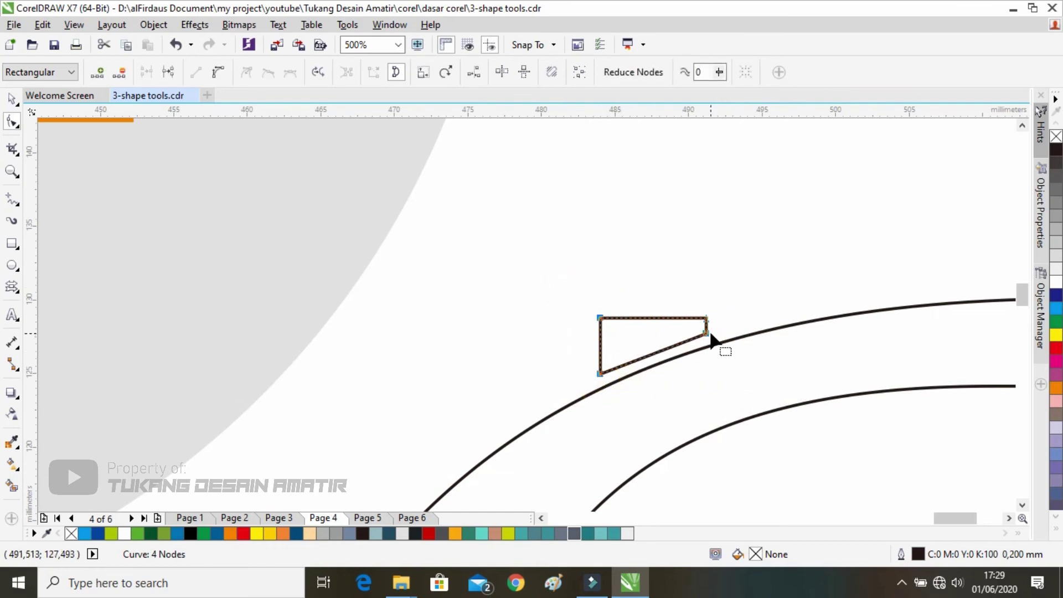
right_click(705, 330)
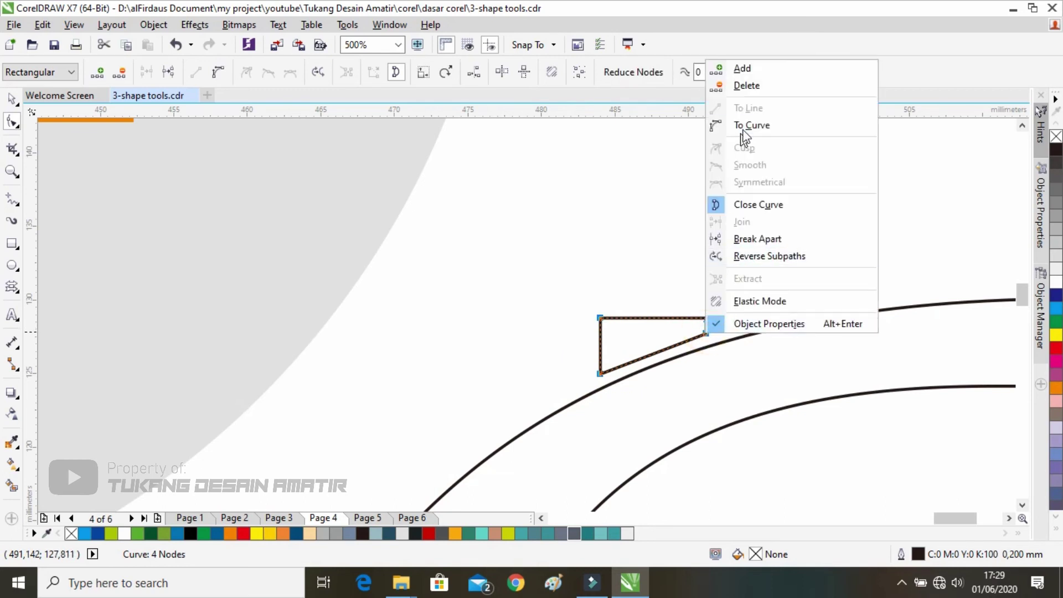
left_click(746, 123)
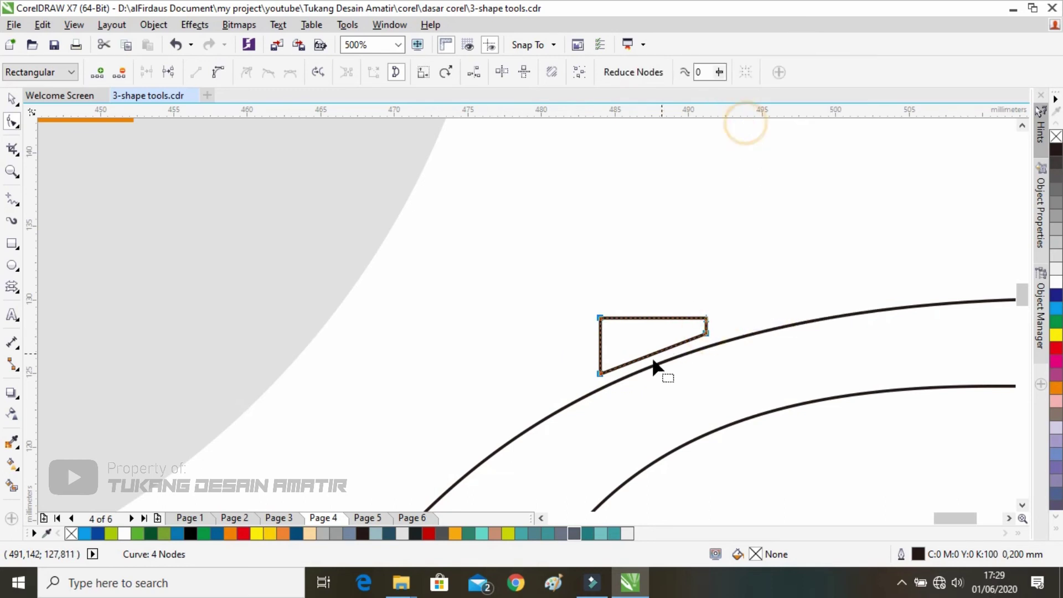
left_click(618, 325)
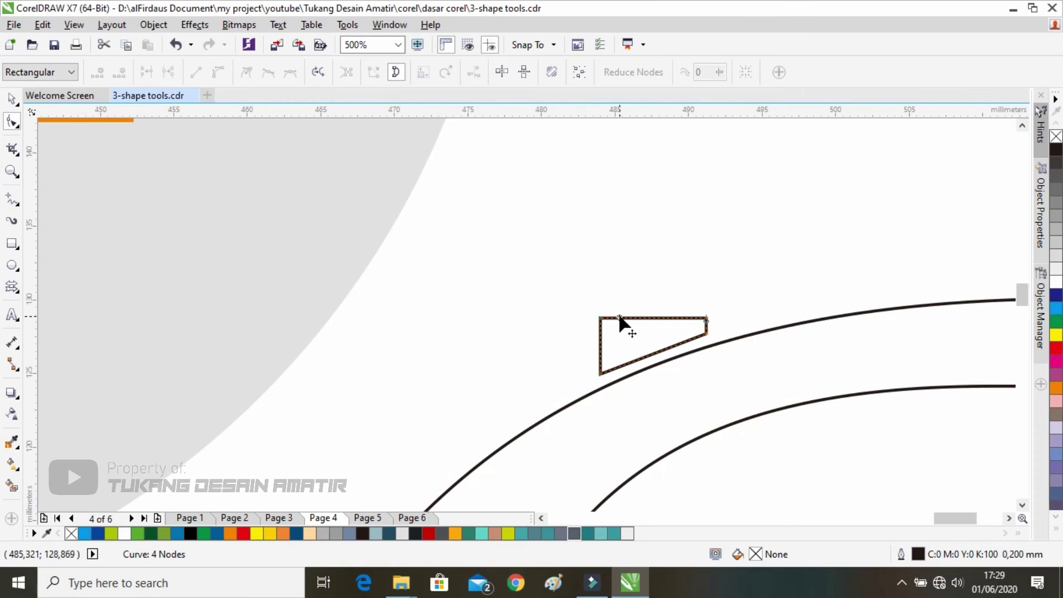
double_click(619, 316)
double_click(600, 331)
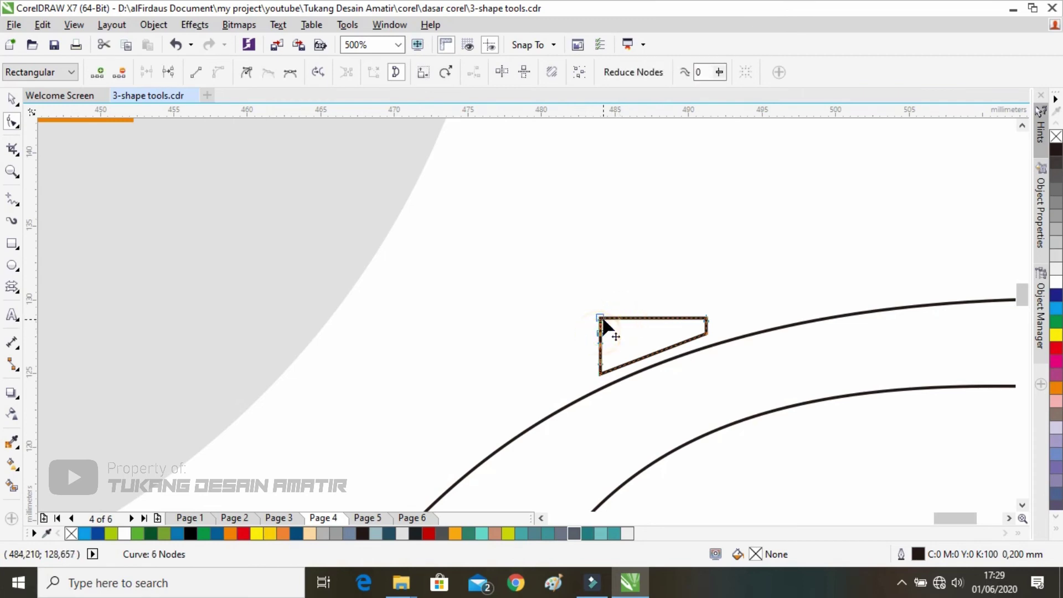
double_click(601, 319)
Make the small shape's left-side node a cusp and adjust the curve handles to even out its rounded upper-left corner
scroll(610, 326, "up", 5)
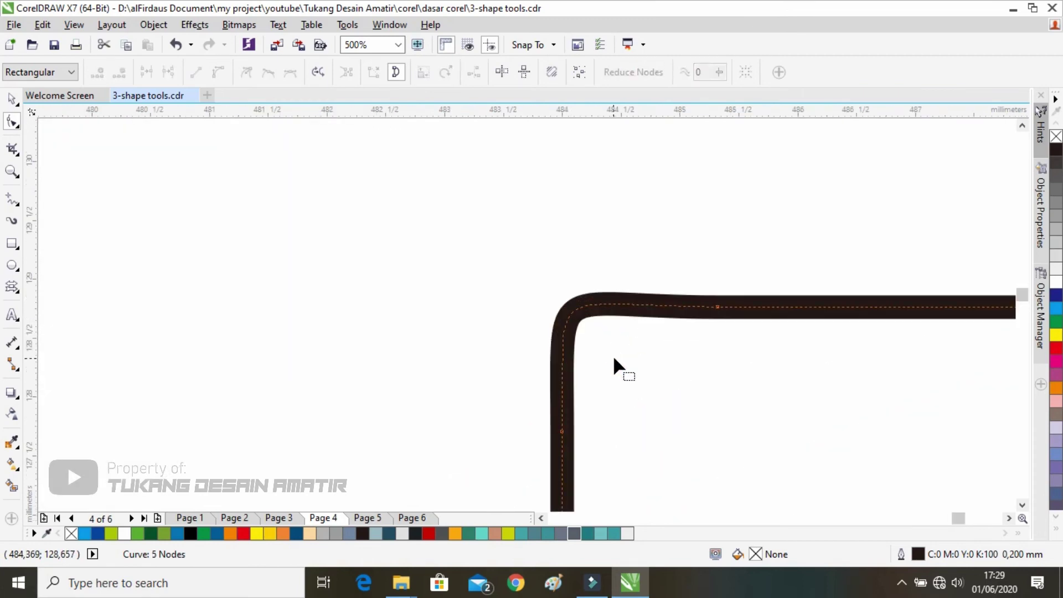
left_click_drag(614, 358, 470, 466)
scroll(767, 238, "down", 2)
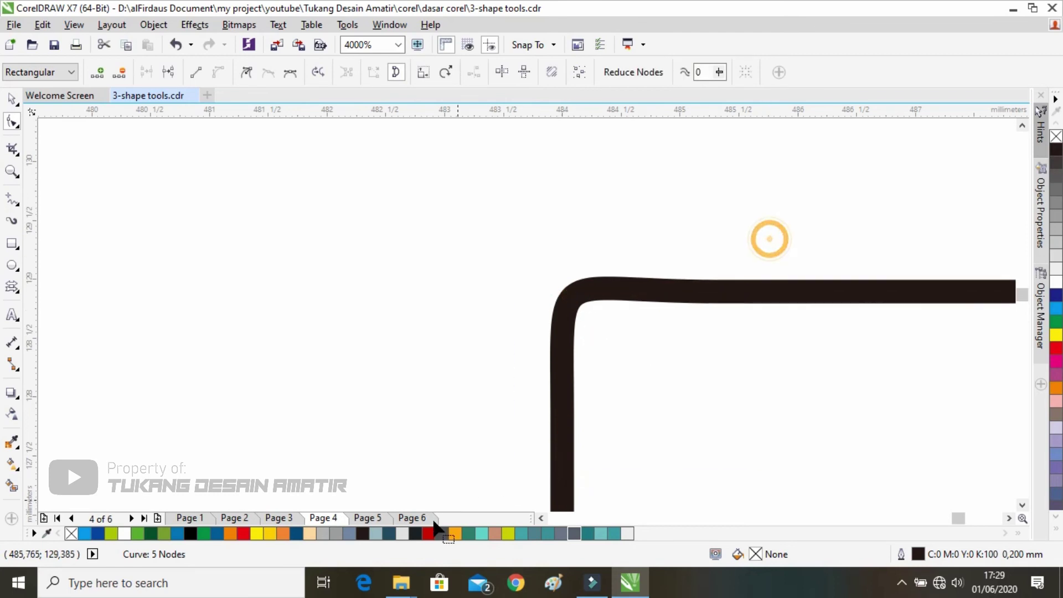
right_click(566, 410)
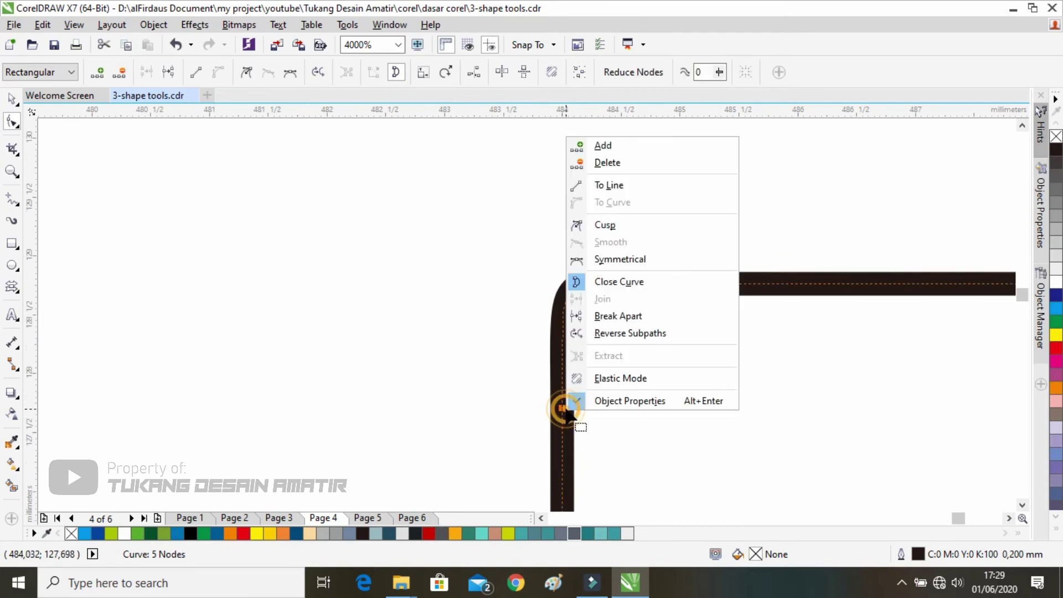
left_click(613, 226)
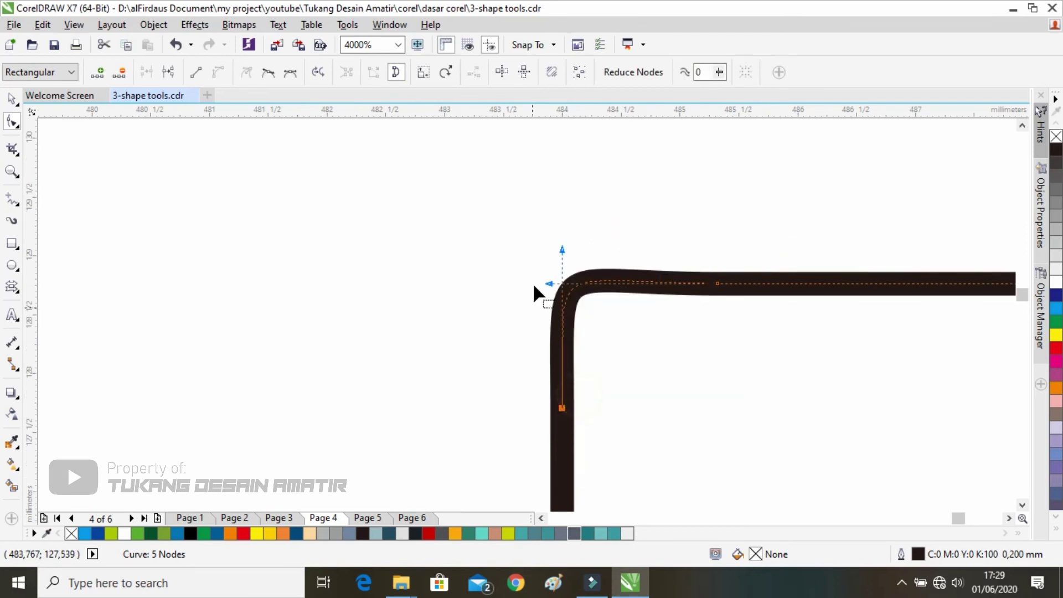
left_click_drag(560, 252, 635, 288)
left_click_drag(554, 361, 570, 332)
left_click_drag(634, 287, 630, 283)
scroll(228, 385, "down", 2)
left_click_drag(544, 324, 717, 284)
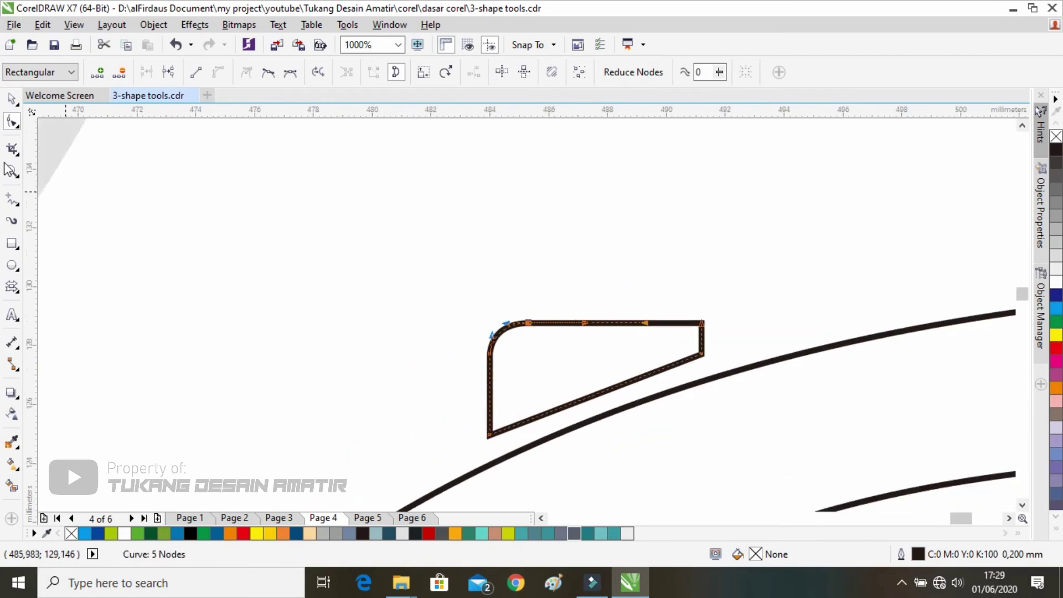
Move the small shape up-left off the body, and draw a rectangle about 8.3 × 5.4 mm over the body's upper-left curve
left_click(12, 99)
left_click_drag(522, 344, 203, 259)
left_click(13, 245)
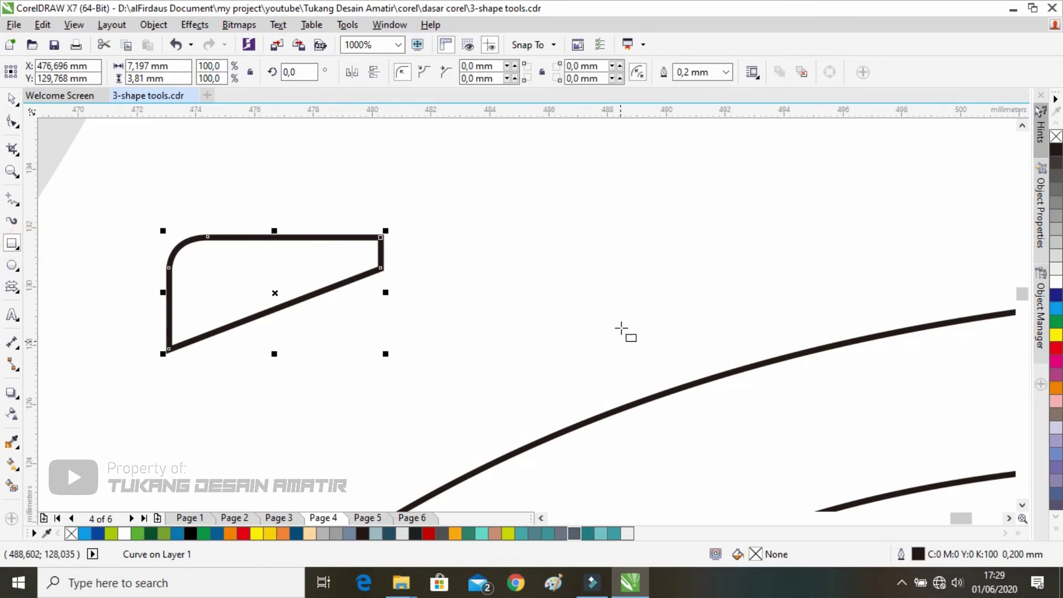
left_click_drag(533, 313, 778, 471)
Try corner radii of 5 mm and 3 mm on the new rectangle's upper-left corner, undoing each one
left_click(13, 122)
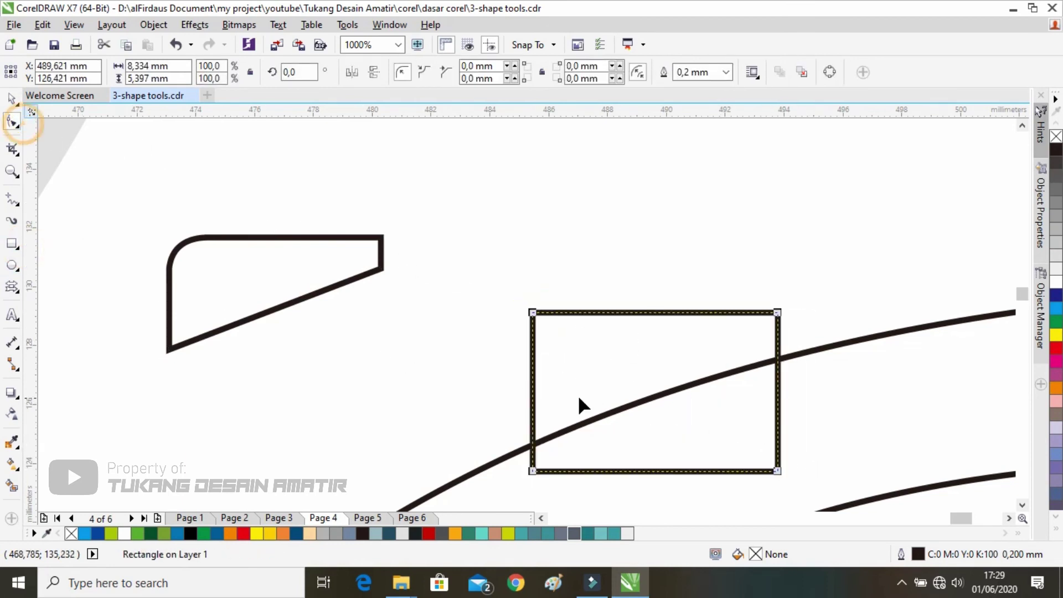
double_click(475, 65)
type("5")
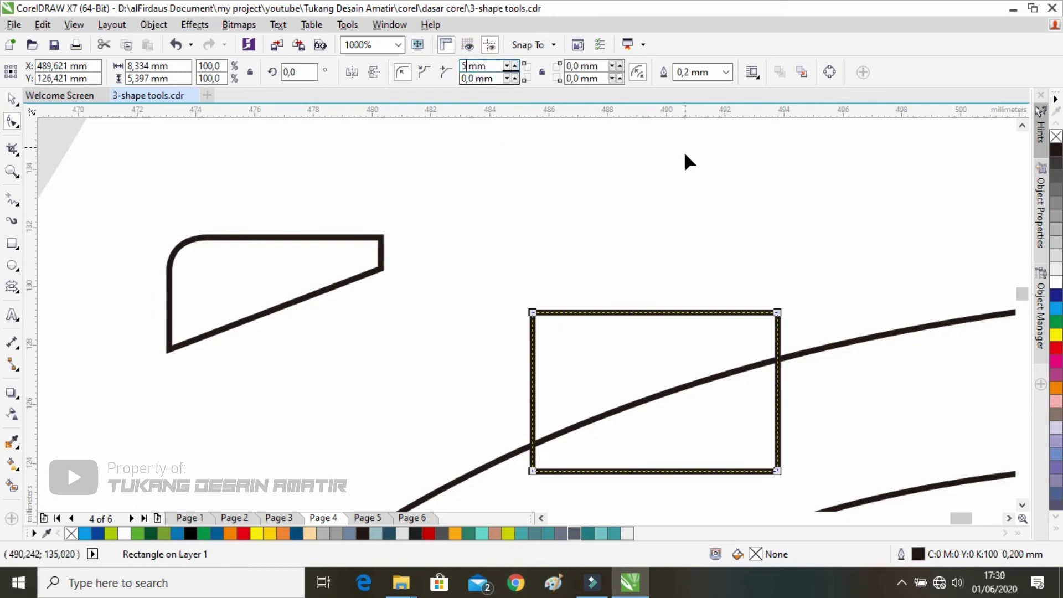
key("Return")
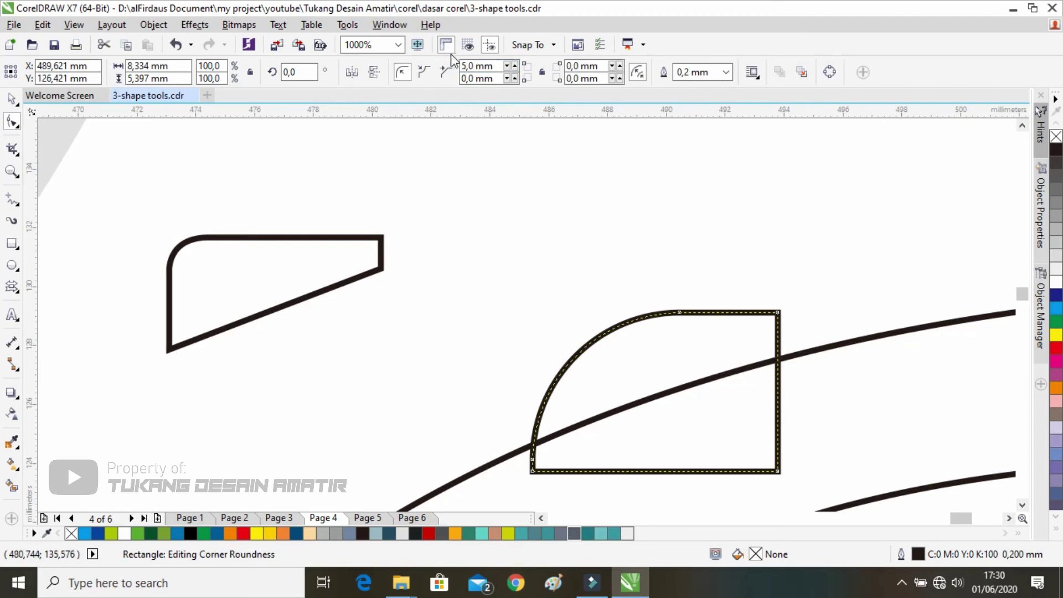
key("ctrl+z")
double_click(475, 65)
type("3")
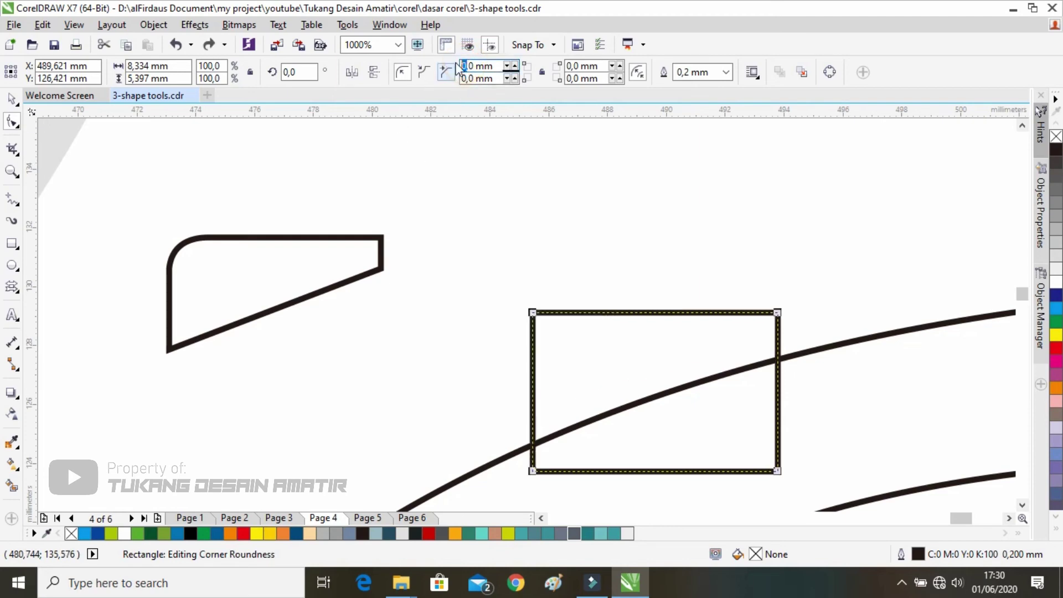
key("Return")
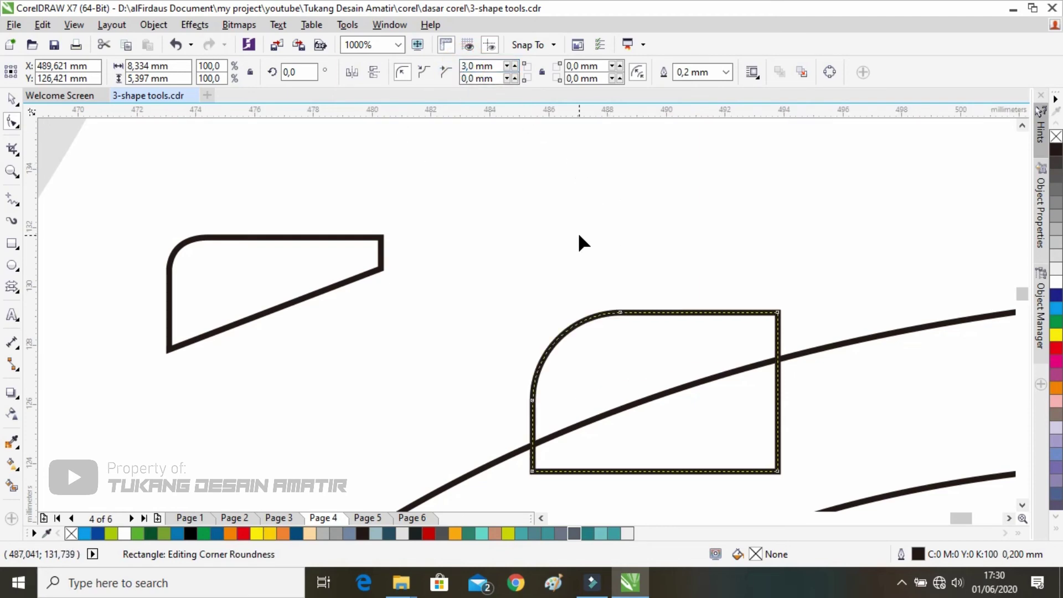
key("ctrl+z")
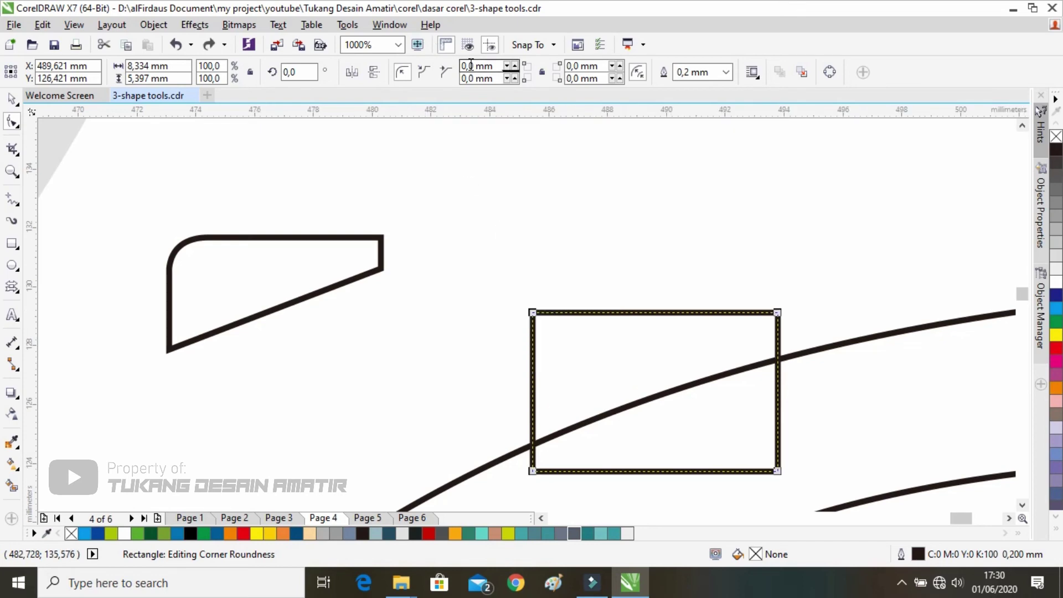
Set the rectangle's upper-left corner radius to 2 mm and convert the rectangle to curves
key("Return")
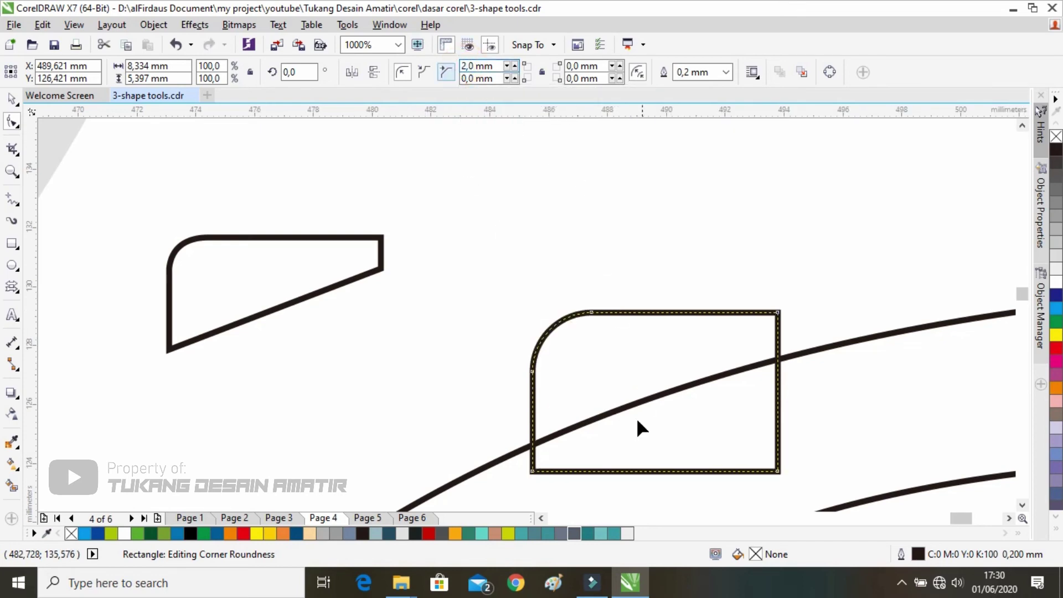
left_click(11, 98)
right_click(646, 333)
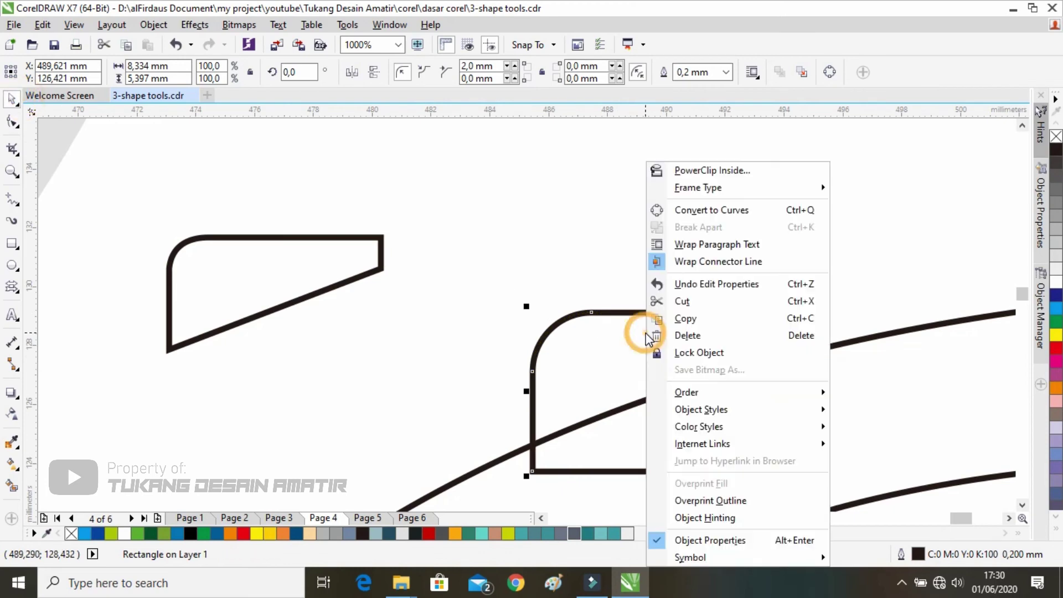
left_click(725, 210)
Slant the new shape's underside along the body by adding a node on each vertical side and deleting both lower corners
key("F10")
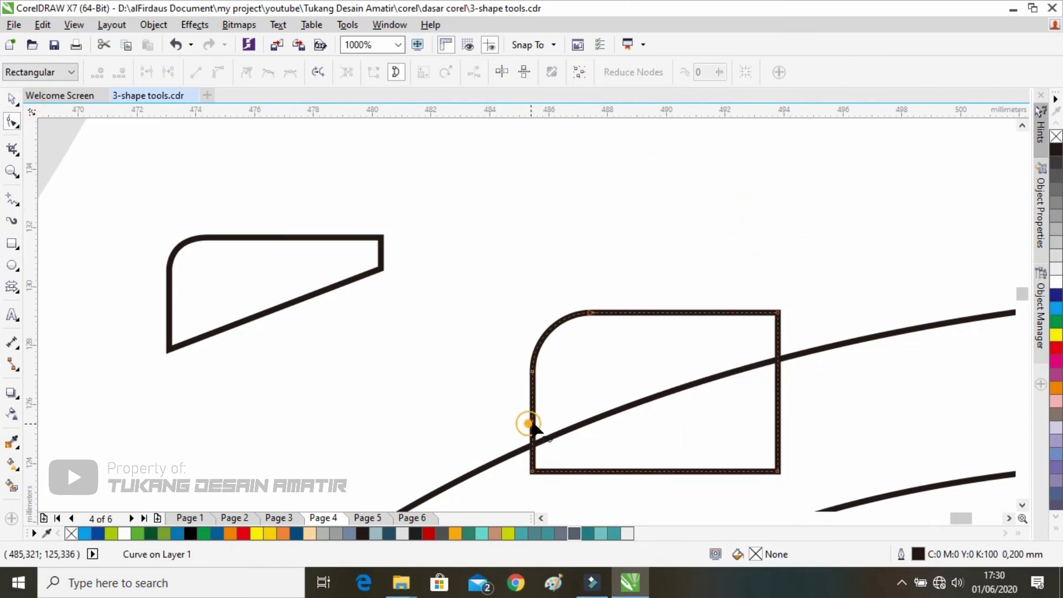
double_click(533, 421)
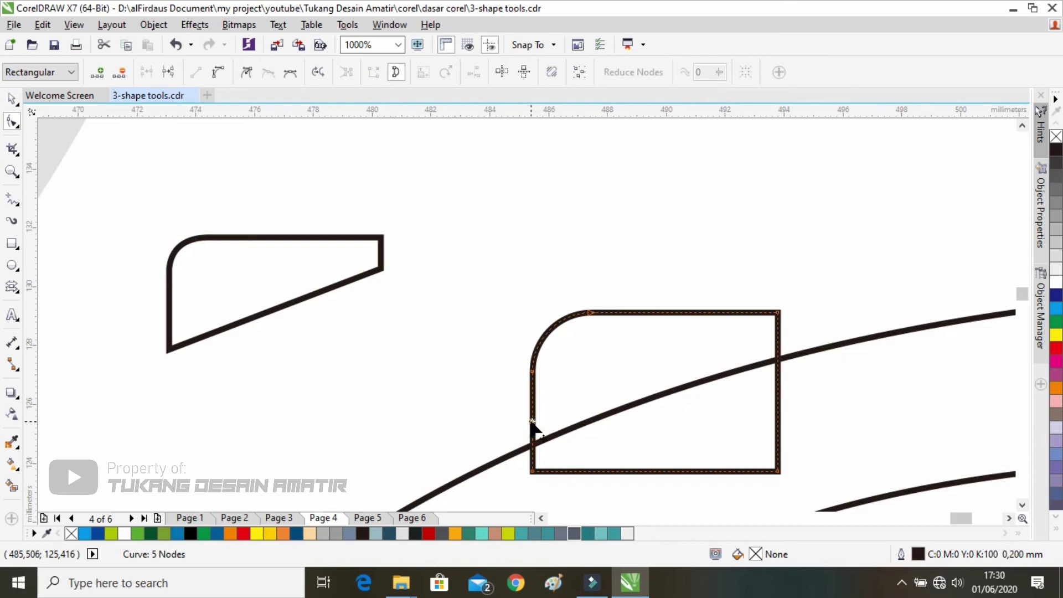
double_click(780, 347)
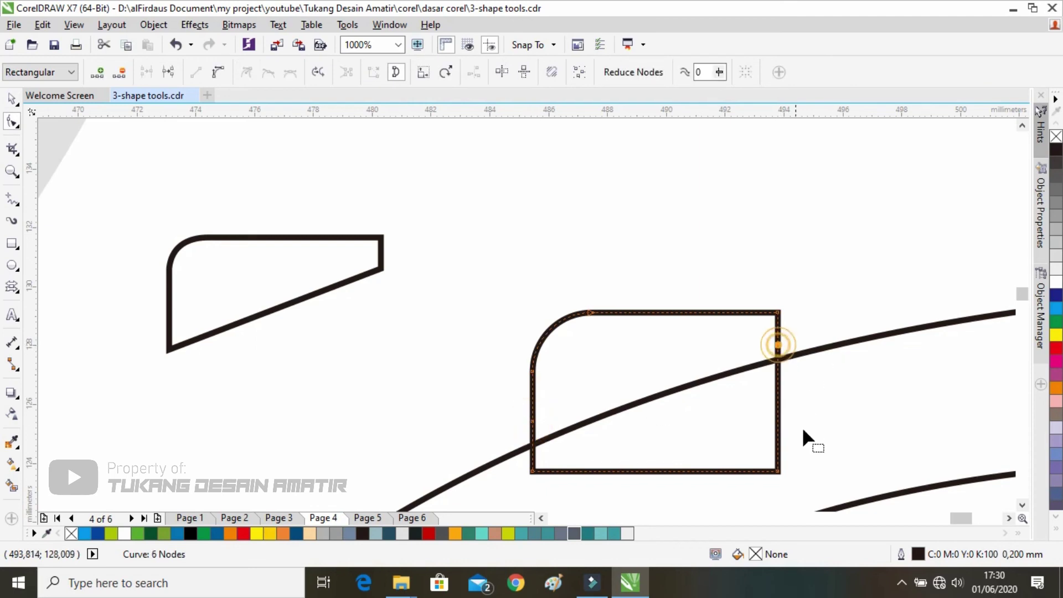
double_click(779, 472)
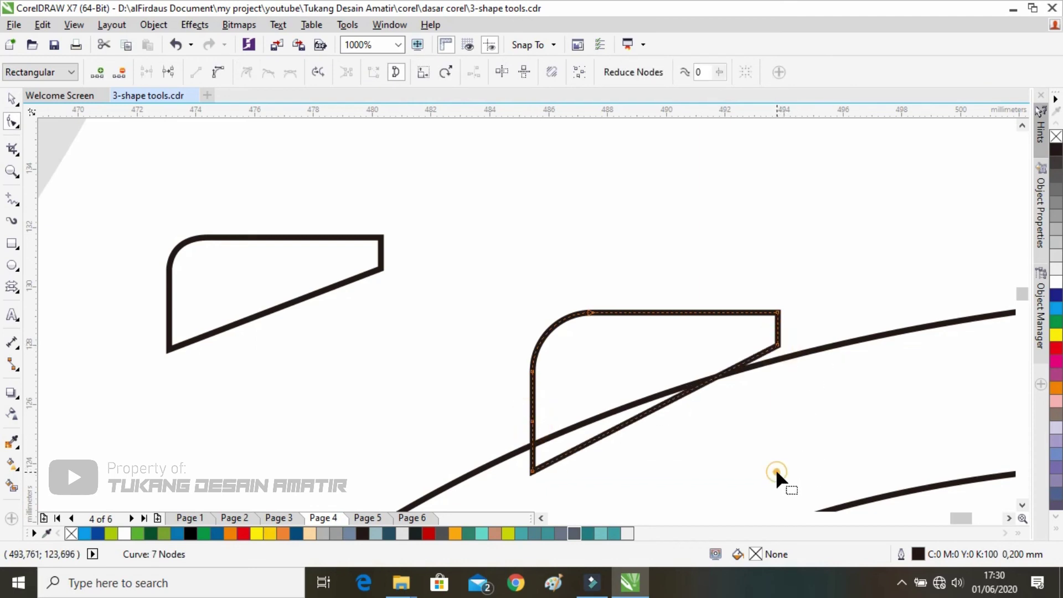
double_click(532, 473)
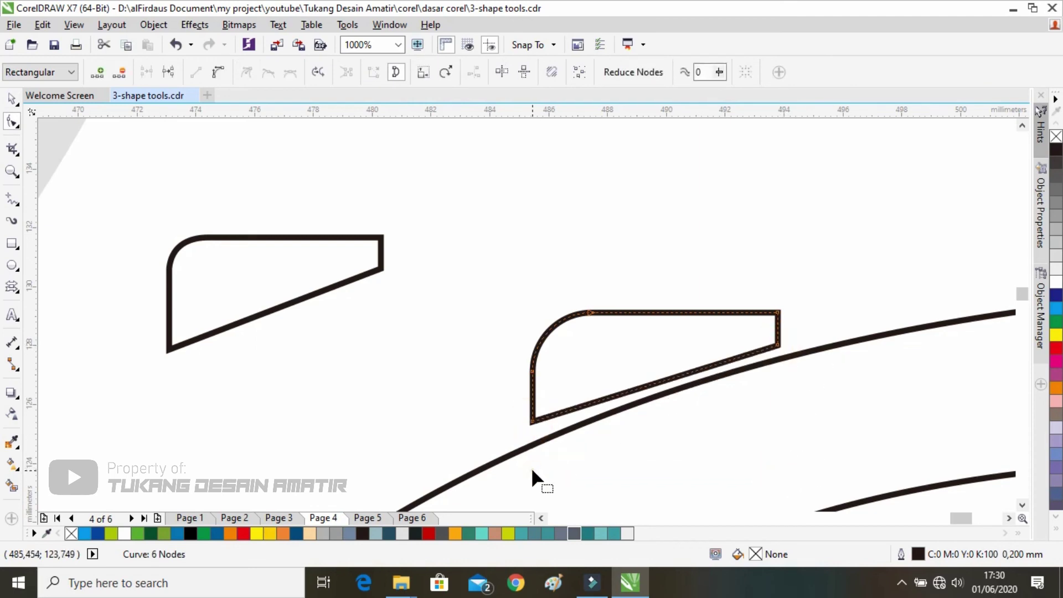
Convert the slanted underside to a curve and bend it parallel to the body outline, adjusting its right end node and handles
right_click(537, 423)
left_click(608, 216)
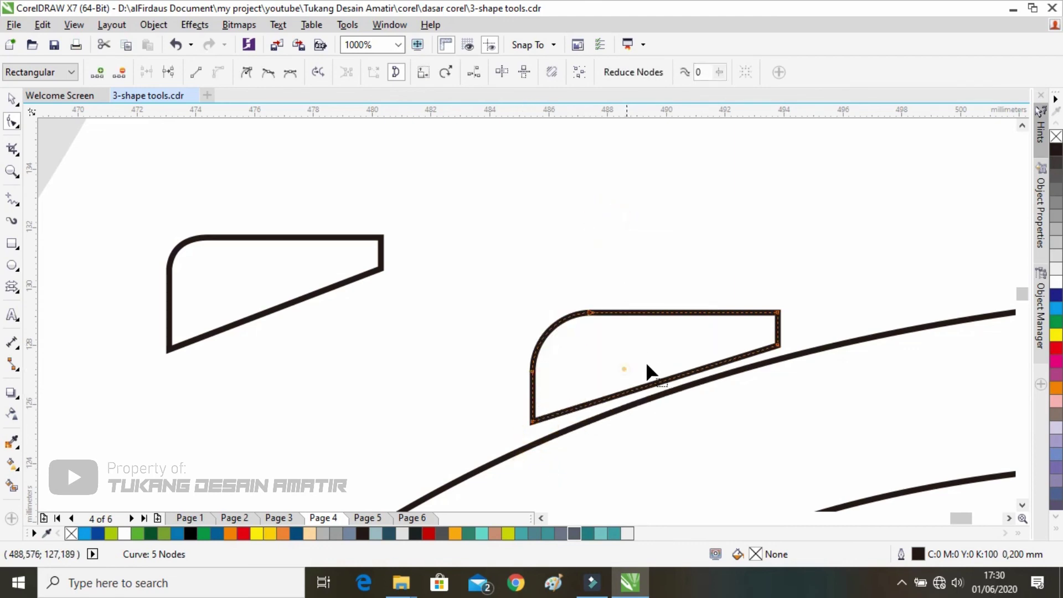
left_click_drag(649, 386, 676, 375)
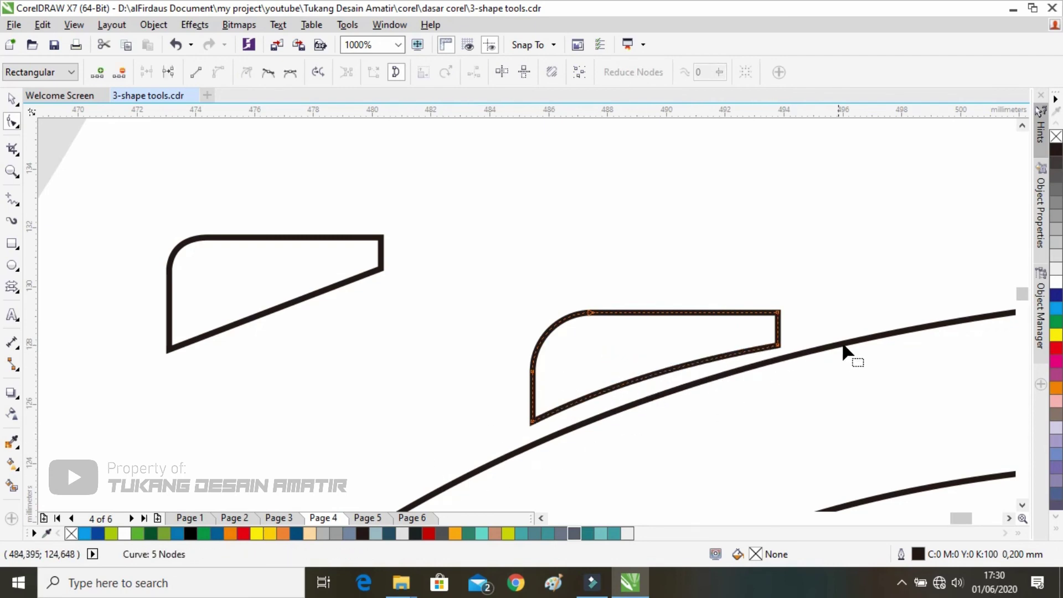
left_click_drag(802, 323, 767, 352)
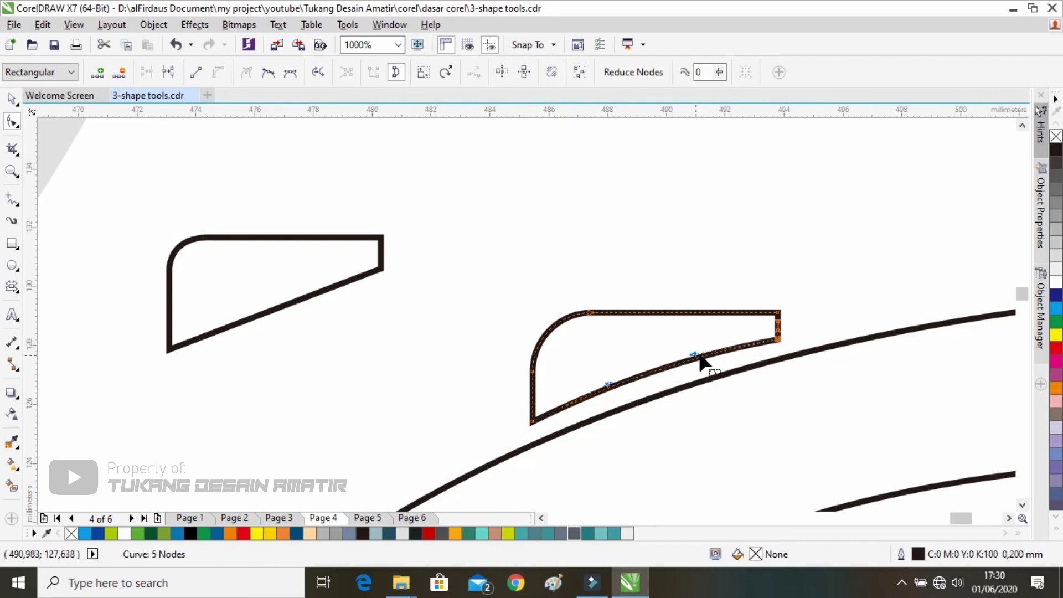
left_click_drag(701, 363, 684, 364)
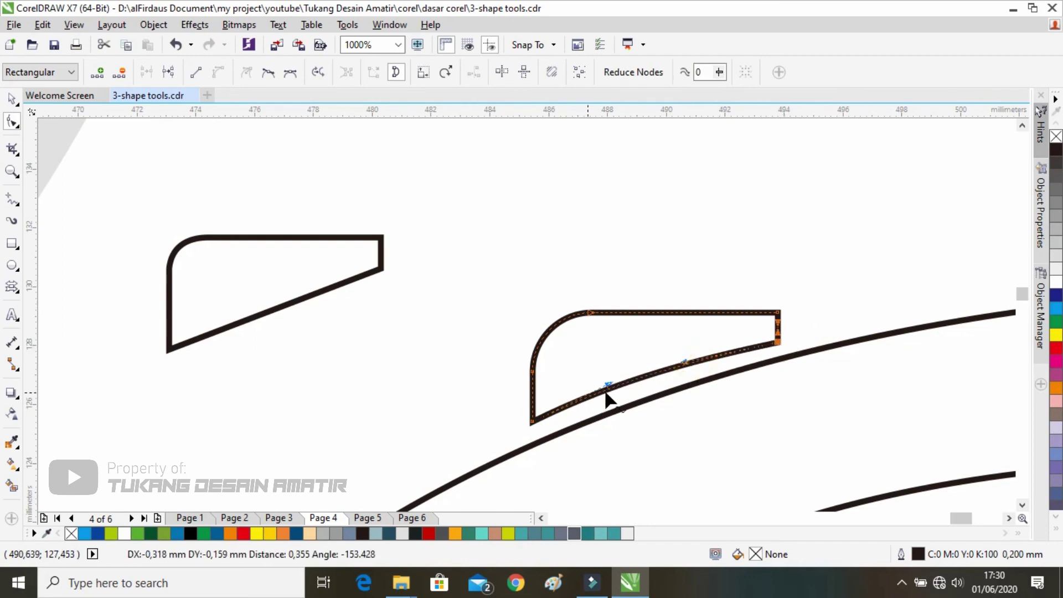
left_click_drag(612, 388, 546, 332)
Delete the earlier small knob shape lying beside the body's upper-left curve
scroll(533, 321, "down", 2)
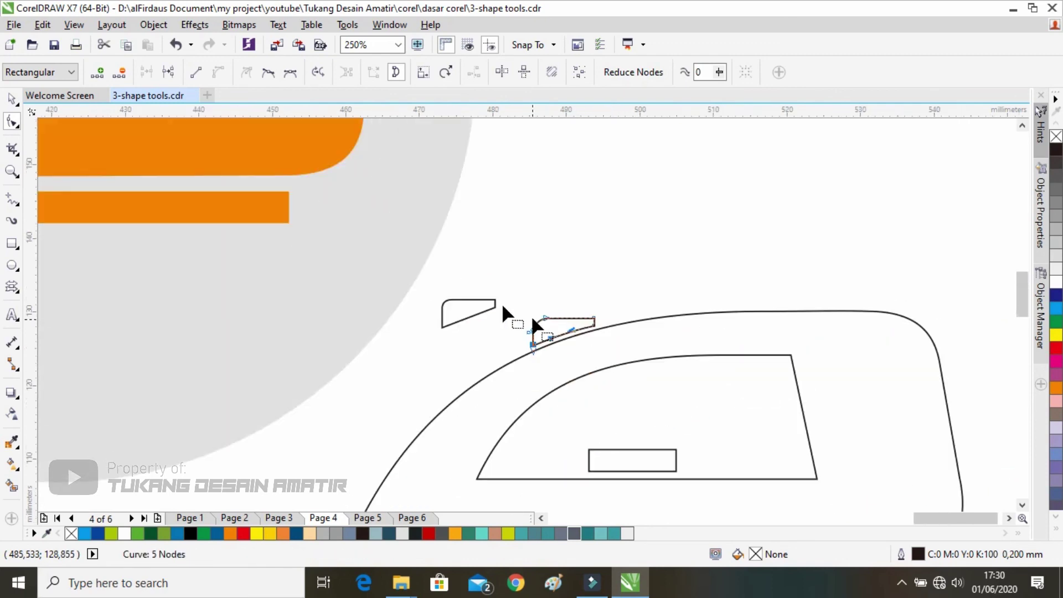
left_click(12, 99)
left_click(467, 299)
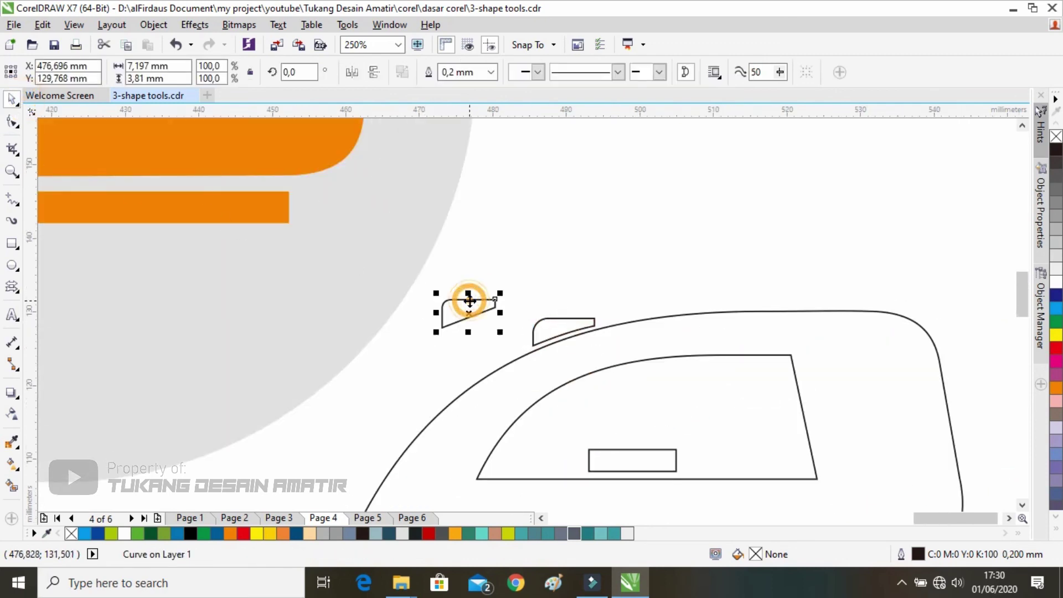
key("Delete")
Draw a small rectangle above the body's upper-right corner and round all its corners to about 1.7 mm
left_click_drag(632, 317, 442, 247)
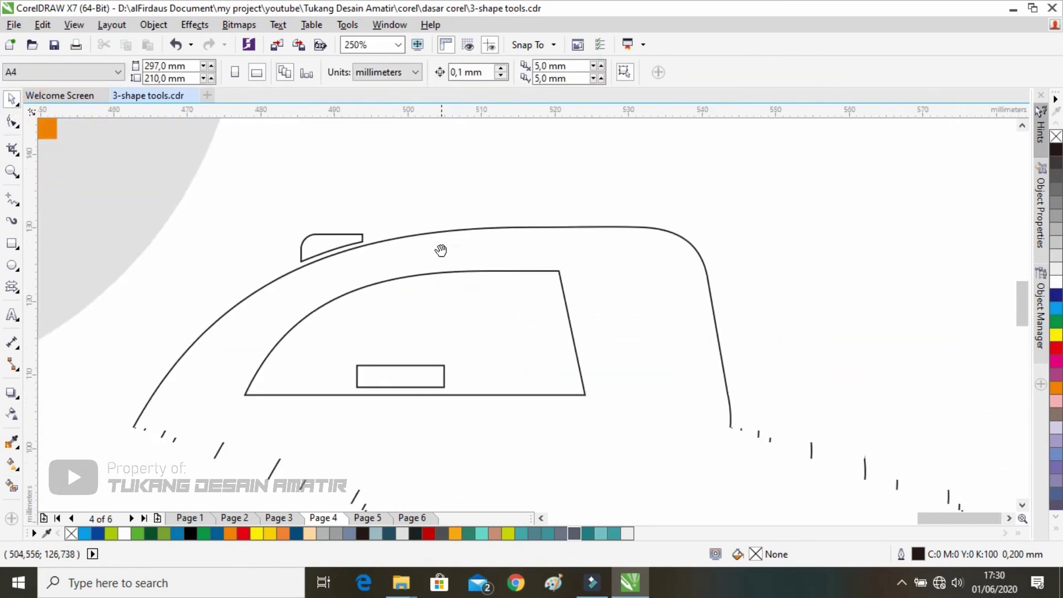
scroll(677, 268, "down", 2)
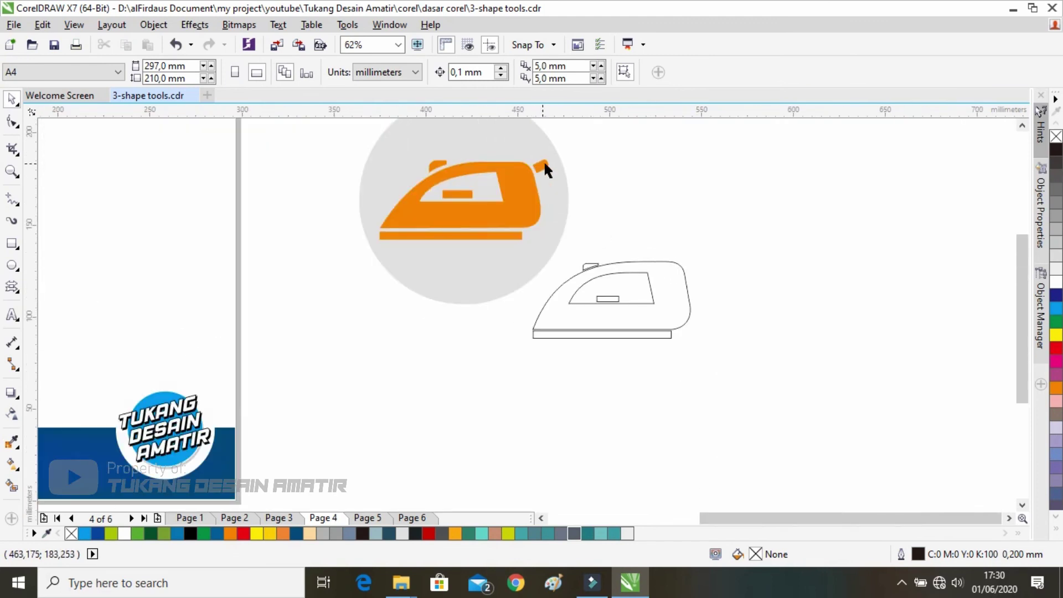
scroll(720, 229, "up", 1)
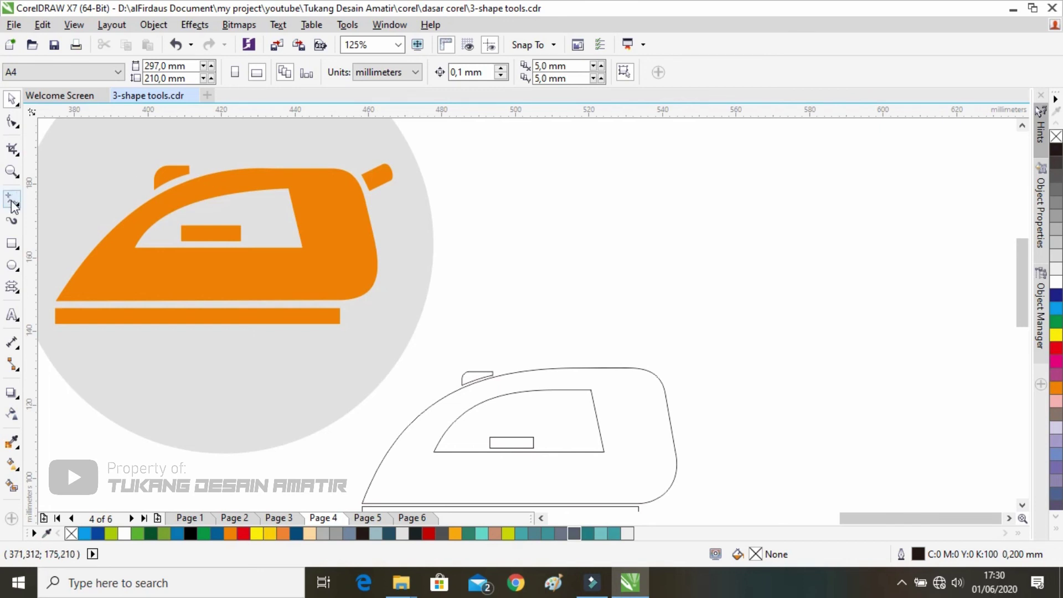
left_click(16, 244)
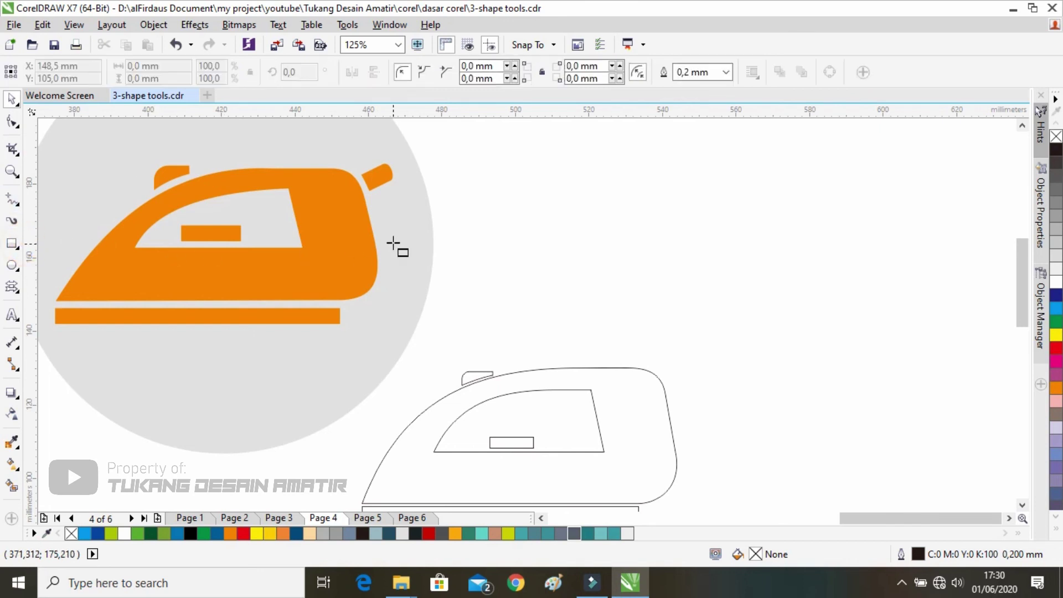
mouse_move(592, 326)
left_mouse_down()
mouse_move(605, 349)
mouse_move(641, 343)
mouse_move(634, 352)
mouse_move(594, 326)
mouse_move(696, 373)
mouse_move(657, 379)
mouse_move(687, 338)
left_mouse_up()
left_click(12, 120)
Rotate the rounded rectangle about 22.5° and place it across the body's upper-right corner
left_click(12, 100)
left_click(673, 374)
scroll(677, 373, "up", 2)
scroll(710, 375, "down", 2)
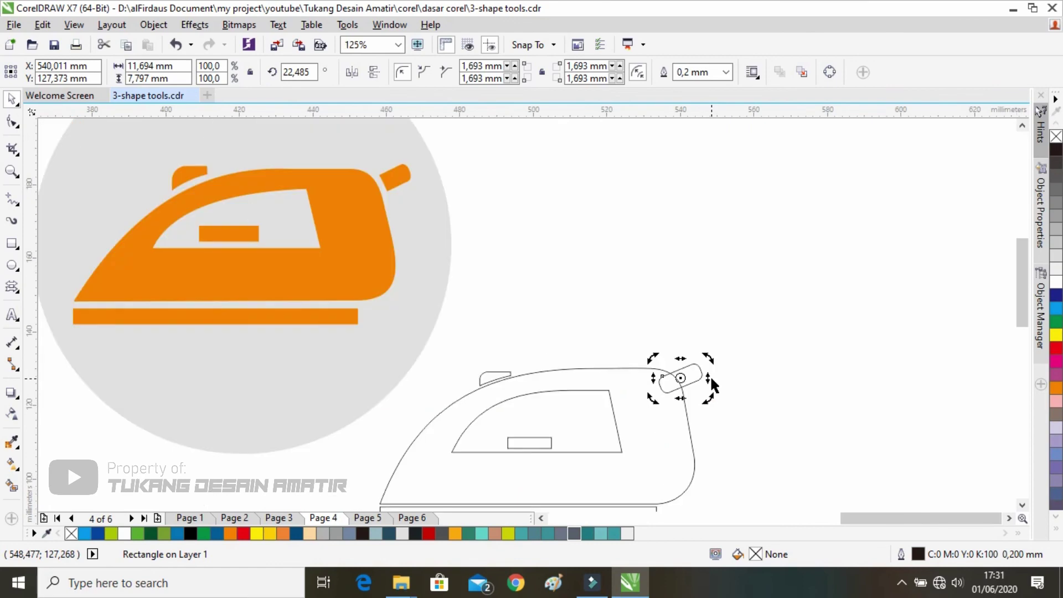
left_click_drag(703, 379, 700, 373)
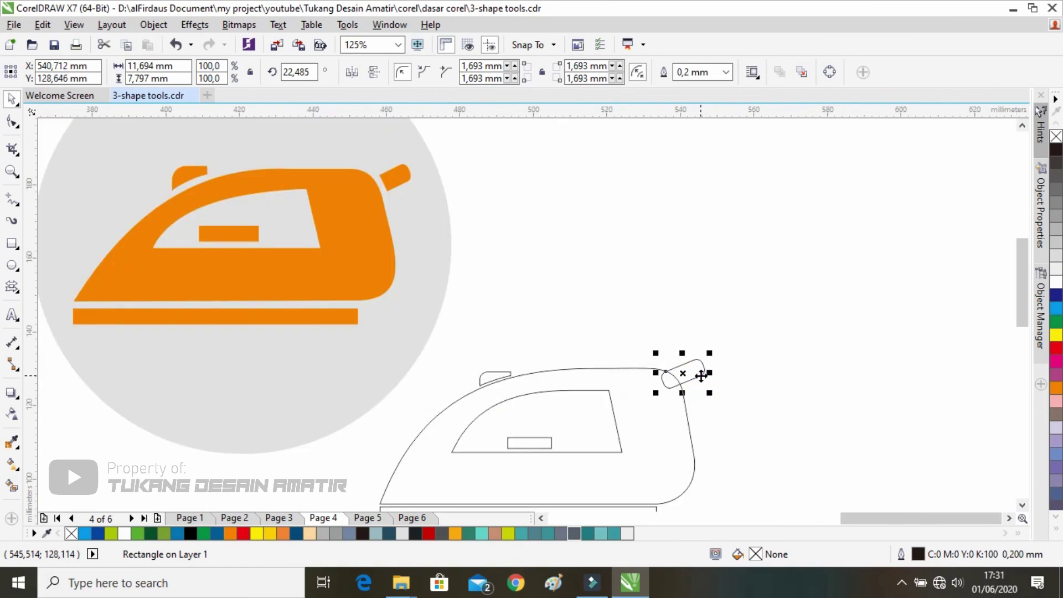
Convert the rotated rounded rectangle to curves and add a node on each long edge where it crosses the body outline
scroll(700, 373, "up", 2)
right_click(698, 355)
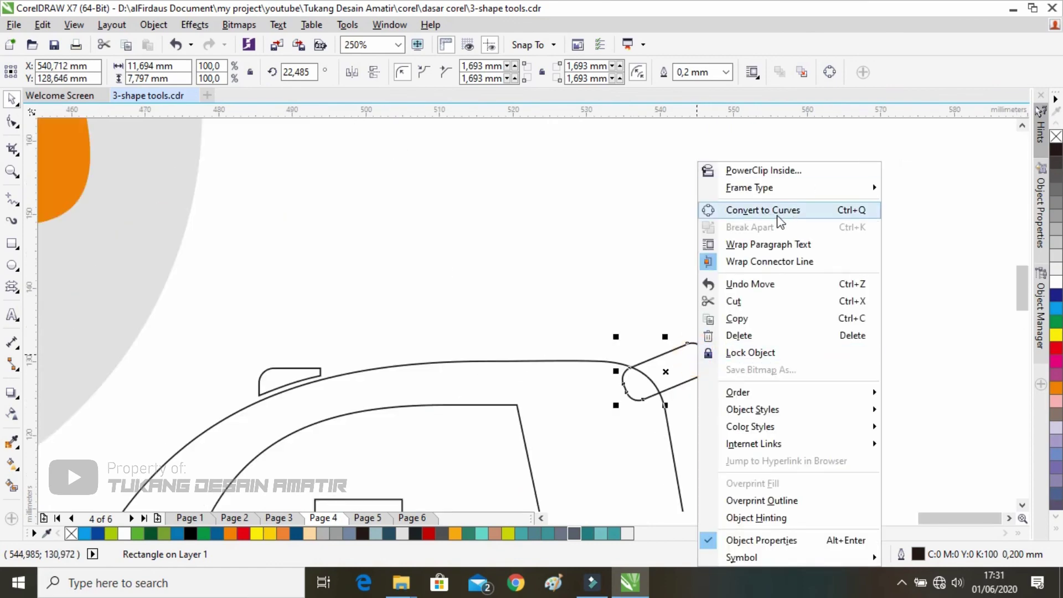
left_click(720, 210)
scroll(687, 410, "up", 2)
key("F10")
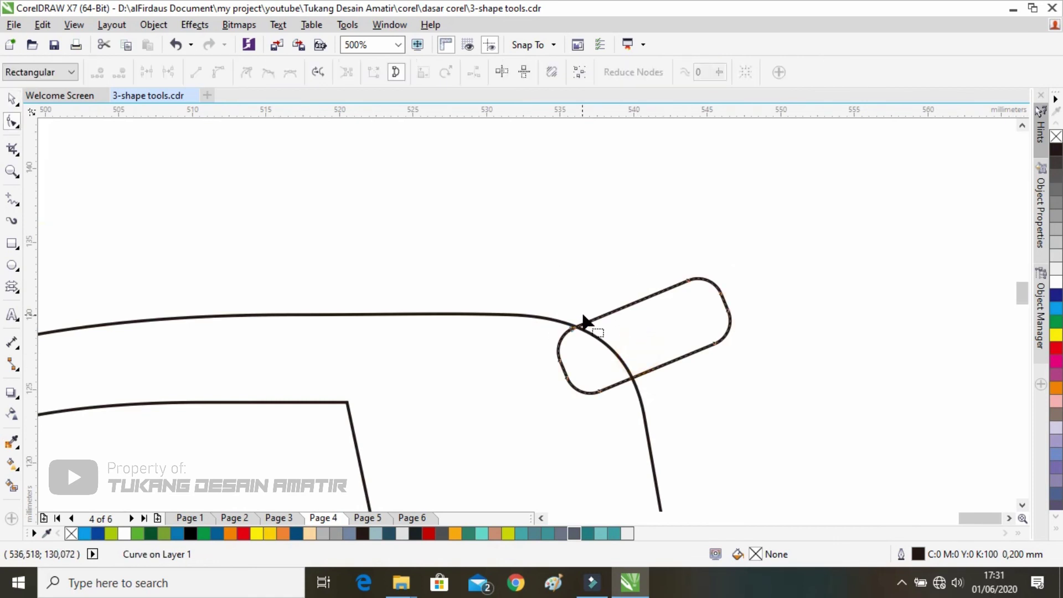
left_click(592, 324)
left_click(639, 374)
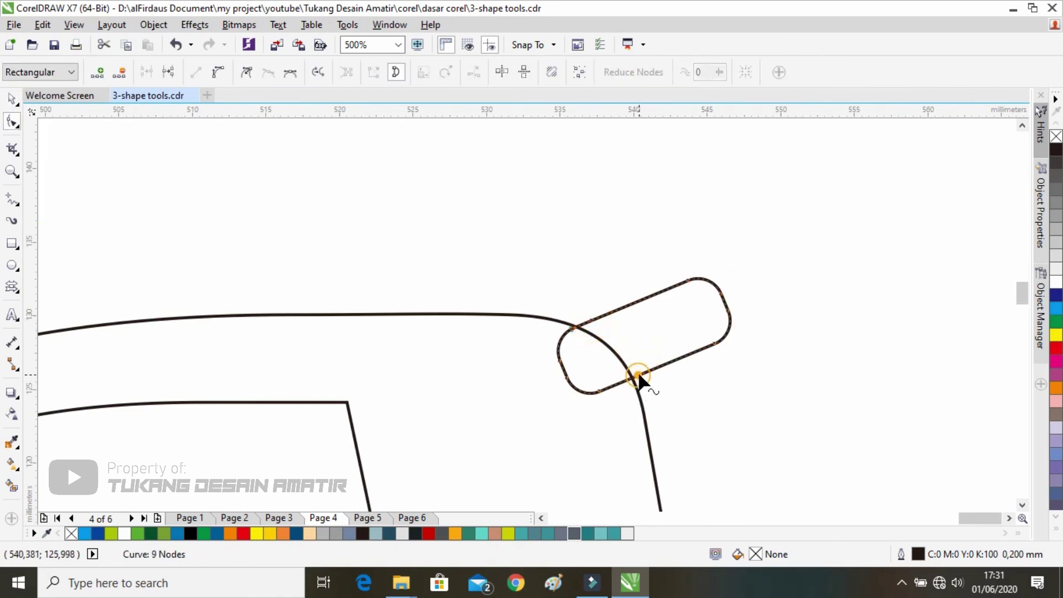
Delete the four rounded-corner nodes at the rectangle's lower-left end, inside the body outline, keeping the two added nodes
left_click(591, 397)
left_click(597, 389)
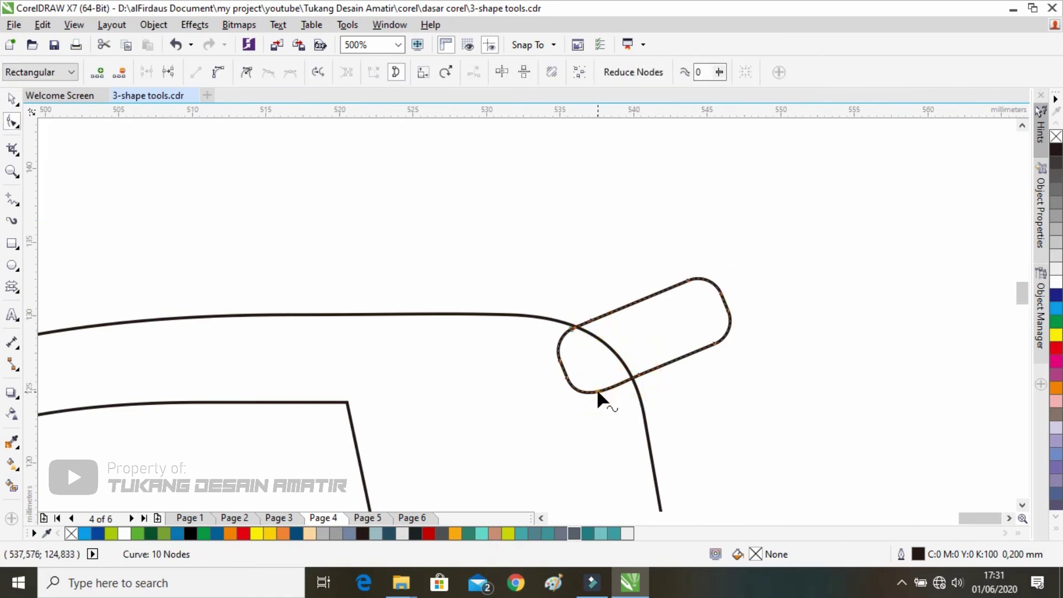
key("Delete")
key("Delete")
left_click(567, 379)
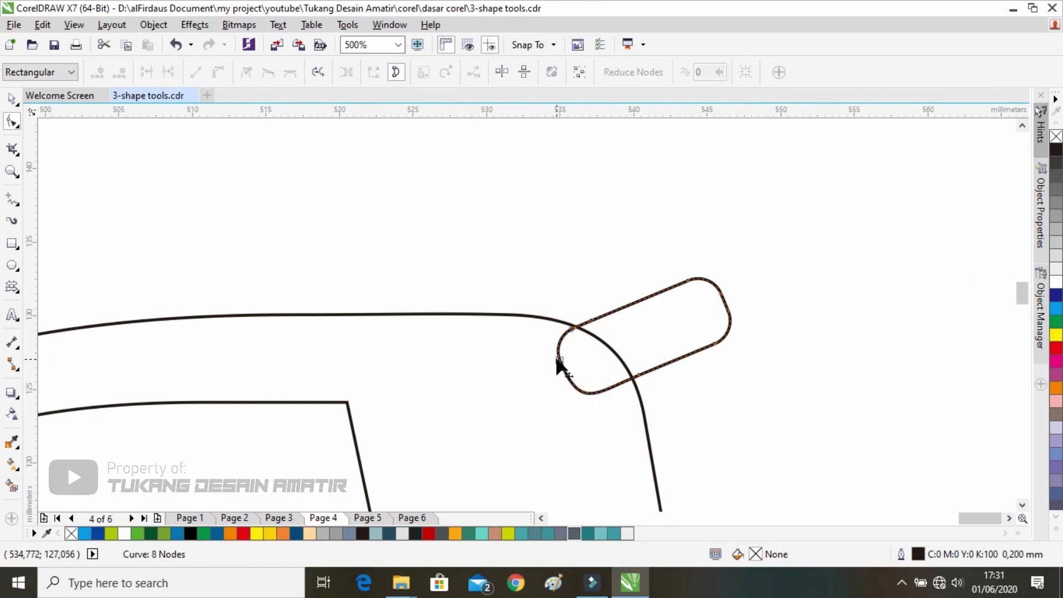
key("Delete")
left_click(556, 359)
left_click(573, 331)
key("Delete")
Make the cord stub's added node on its lower edge a cusp node
left_click(588, 317)
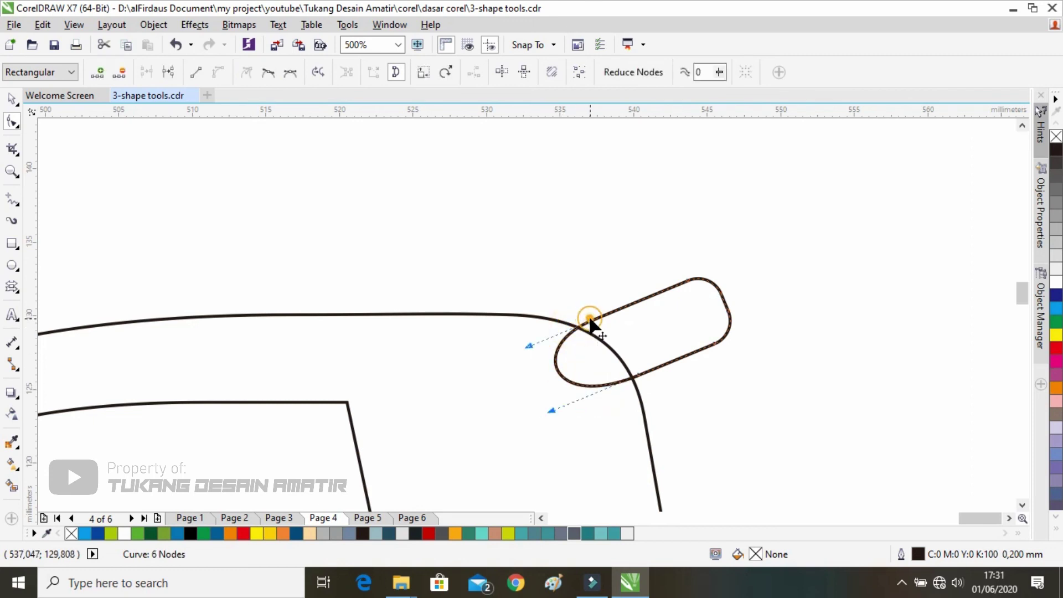
right_click(639, 375)
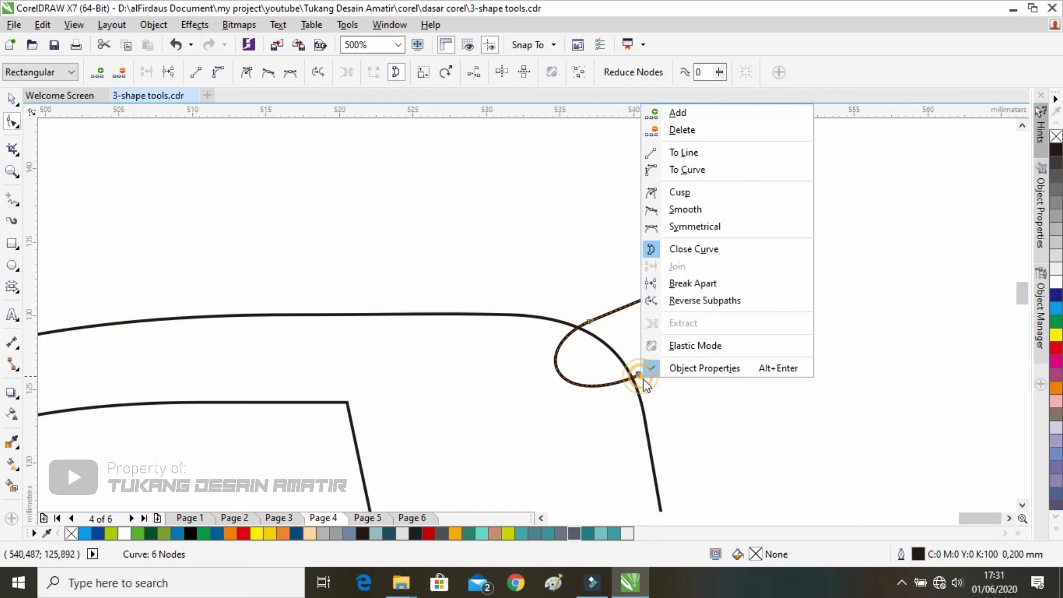
left_click(680, 193)
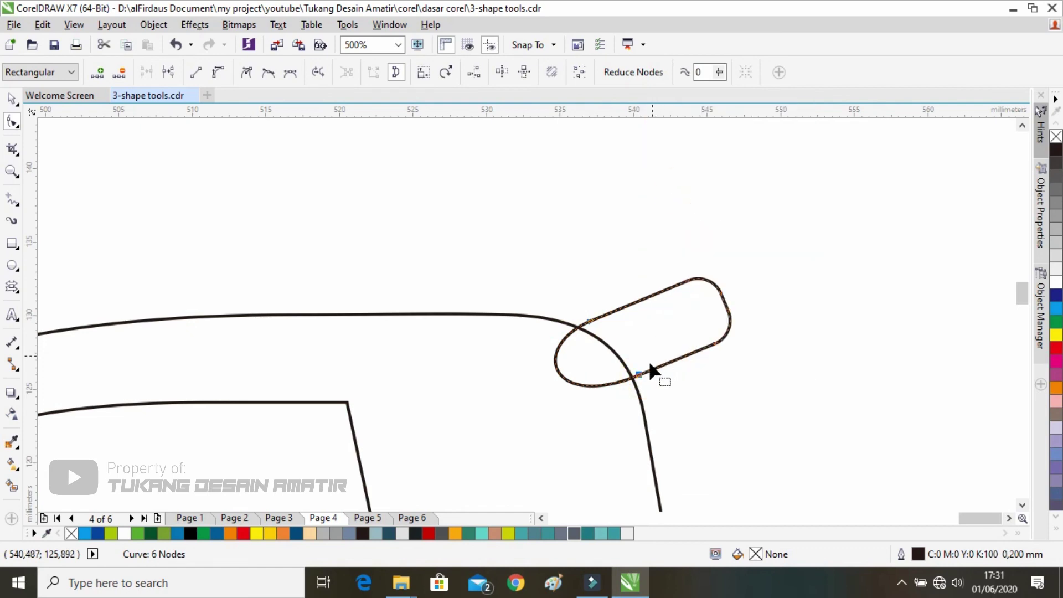
Adjust the handles of the stub's two added nodes so its inner end curves parallel to the body's upper-right corner
scroll(648, 374, "up", 2)
left_click(600, 354)
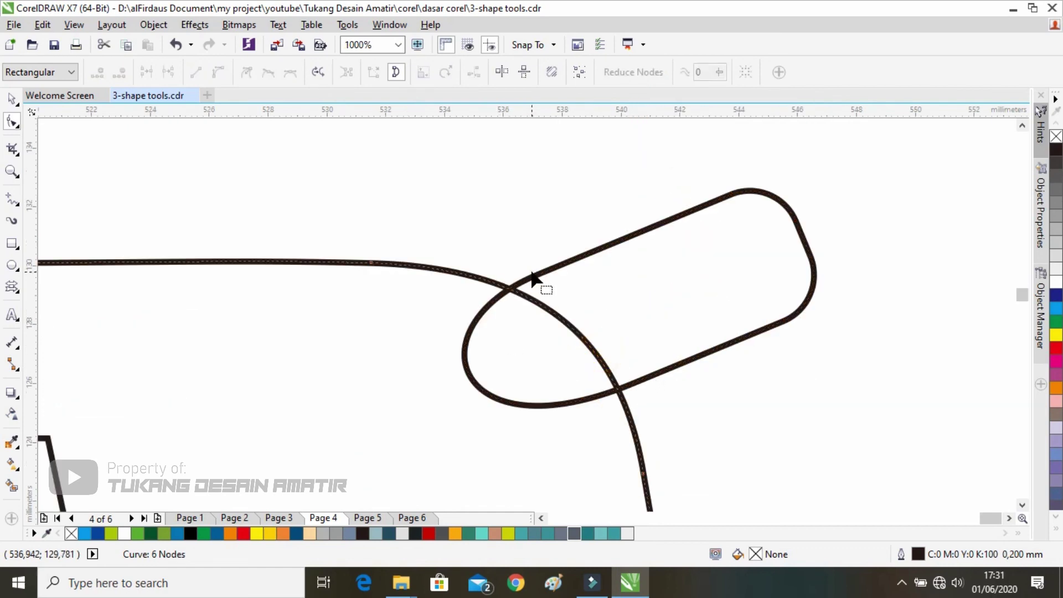
left_click(534, 272)
left_click(535, 275)
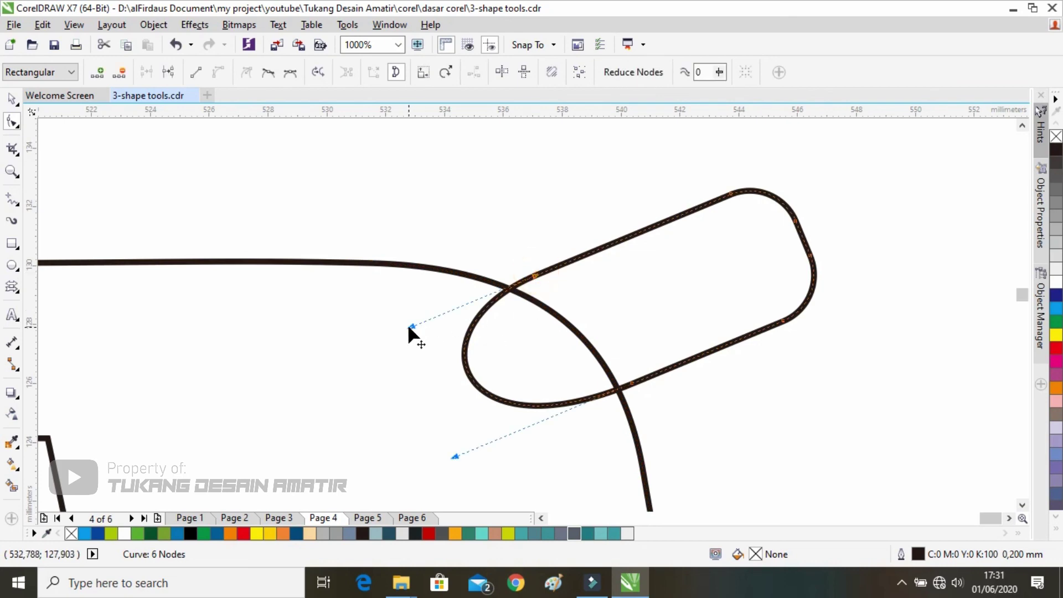
left_click_drag(410, 327, 581, 293)
left_click(455, 457)
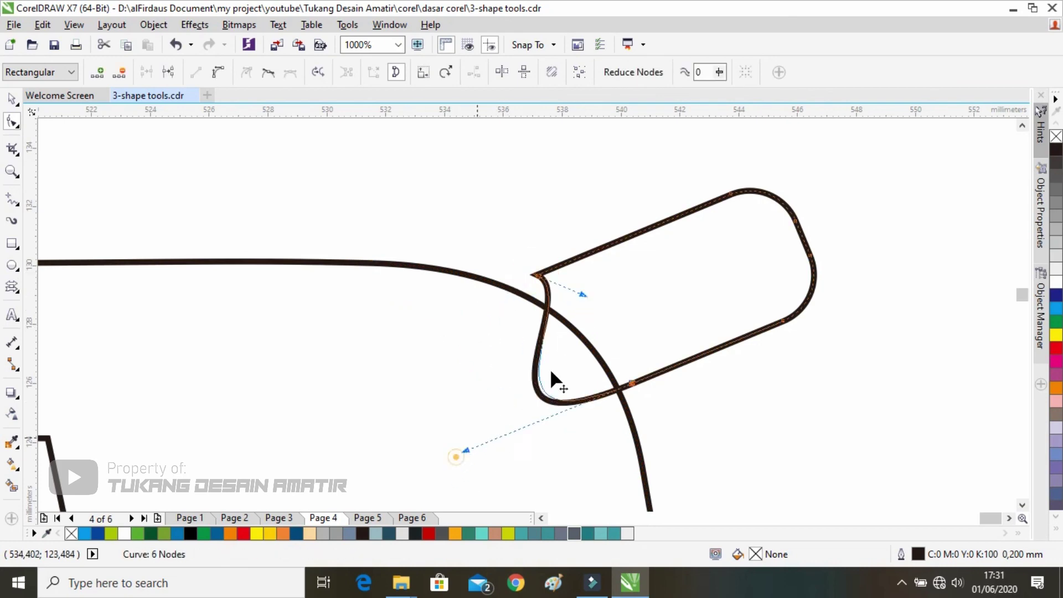
left_click_drag(551, 371, 638, 381)
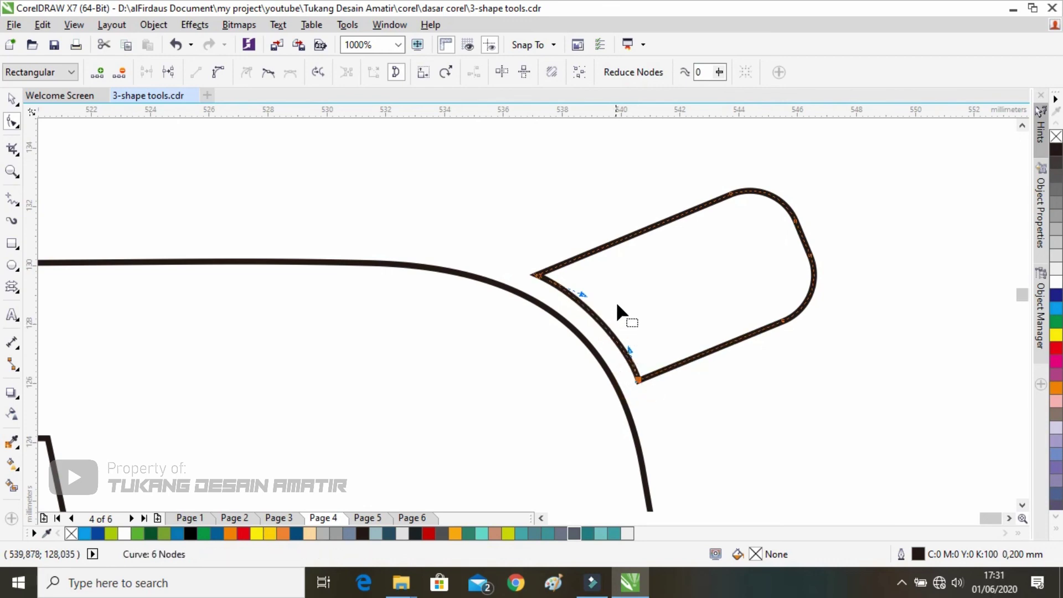
scroll(616, 302, "down", 3)
left_click(17, 98)
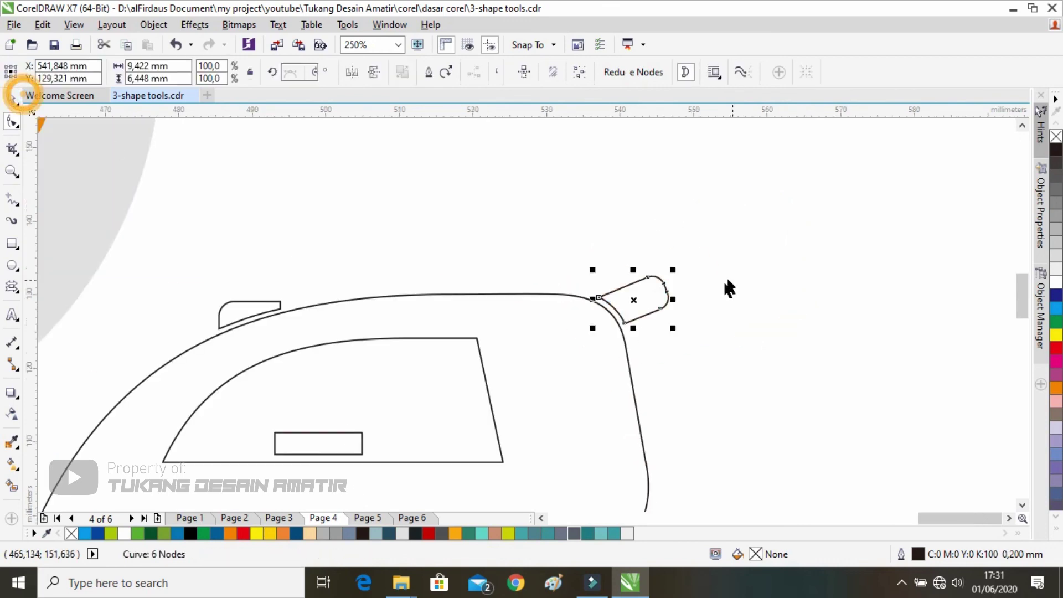
Nudge the body outline's right-side nodes left by 0.1 mm and shift the two upper-right corner nodes slightly further left
scroll(729, 288, "down", 3)
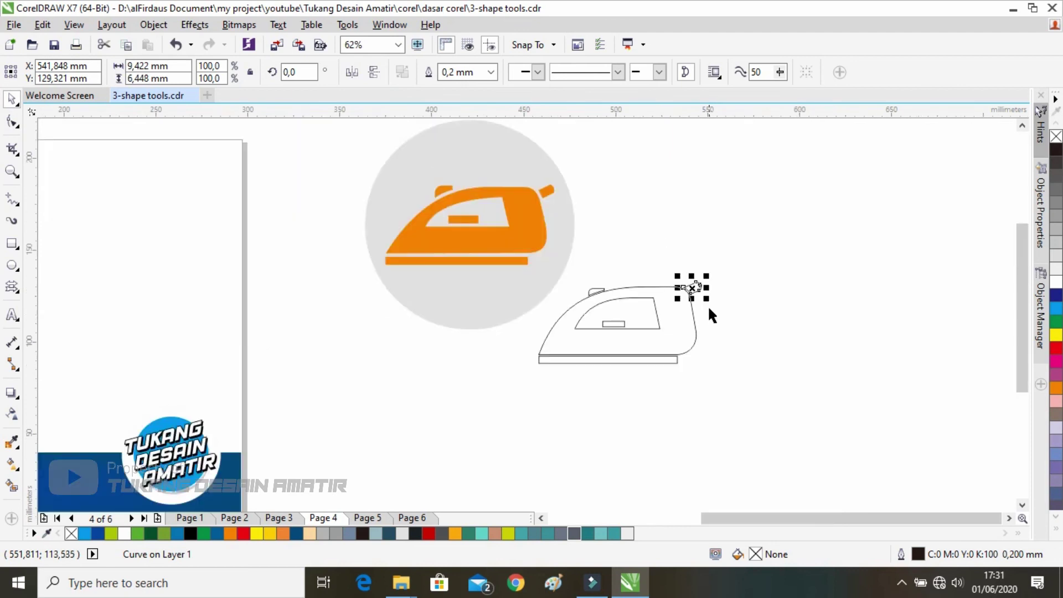
scroll(688, 288, "up", 2)
double_click(676, 311)
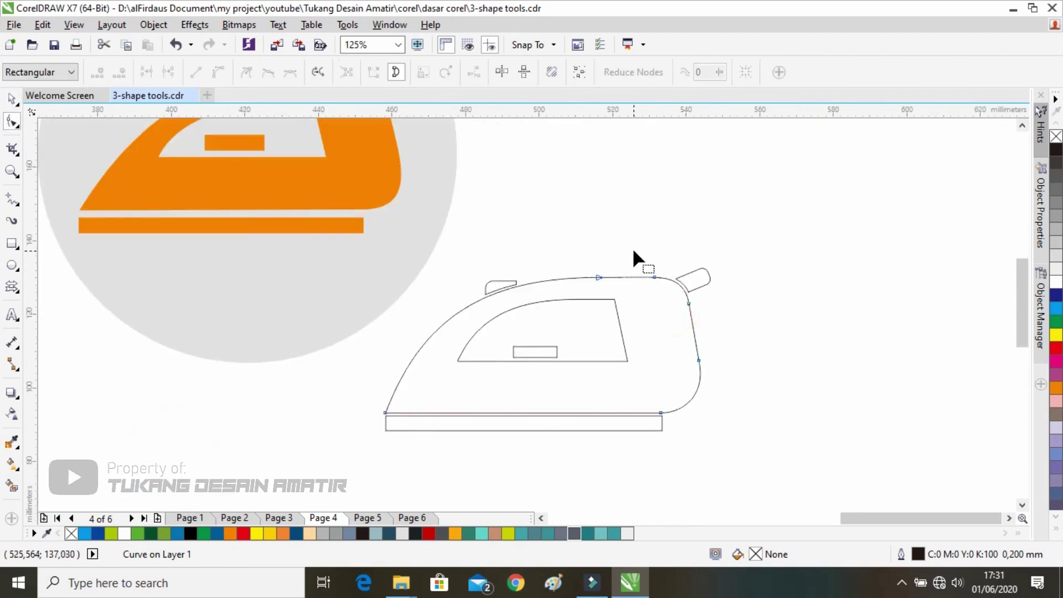
left_click_drag(641, 254, 707, 381)
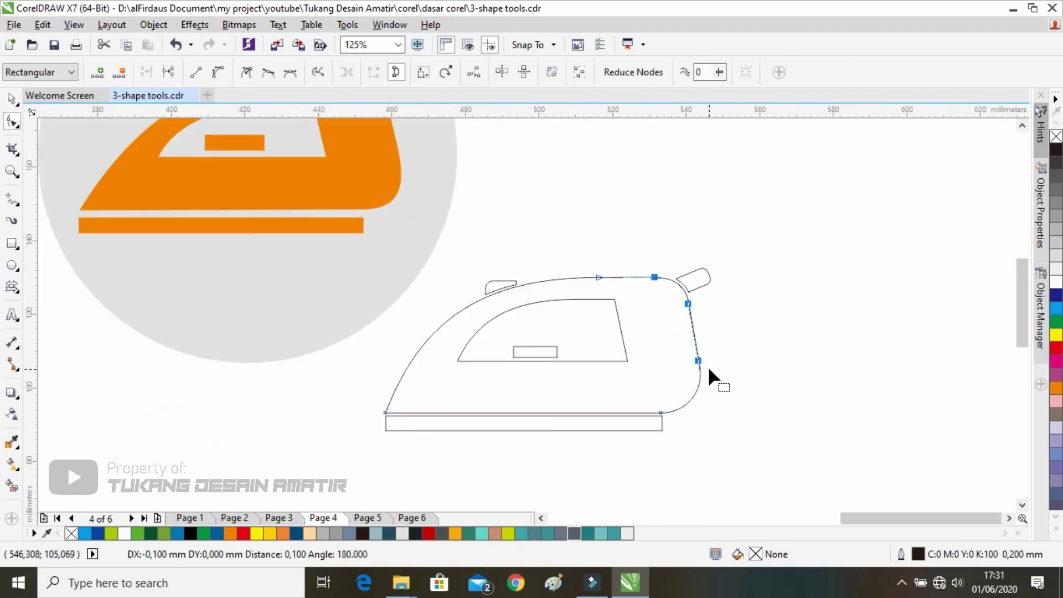
left_click_drag(634, 235, 698, 320)
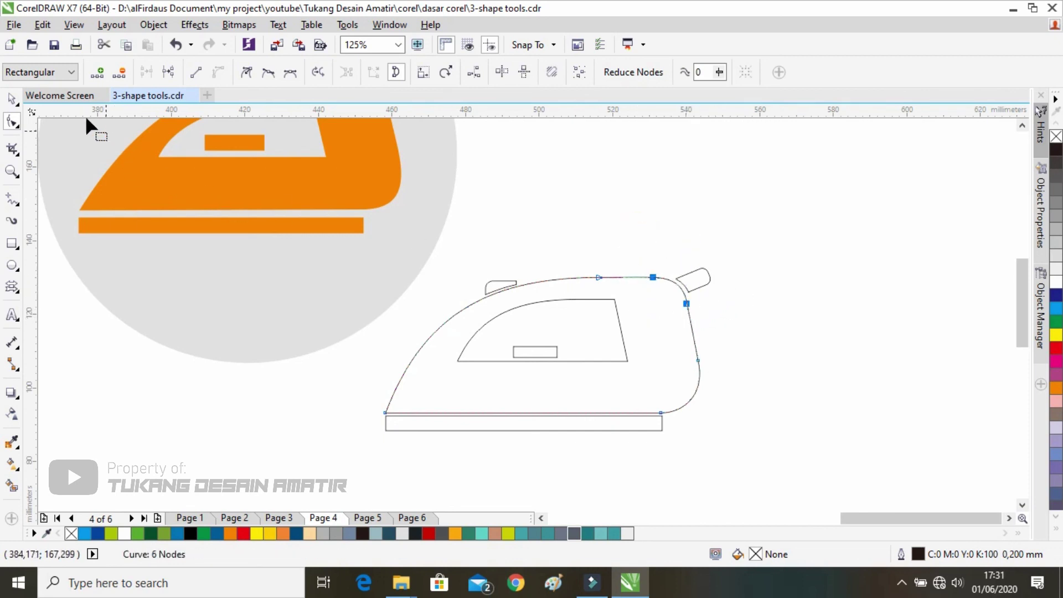
left_click(13, 98)
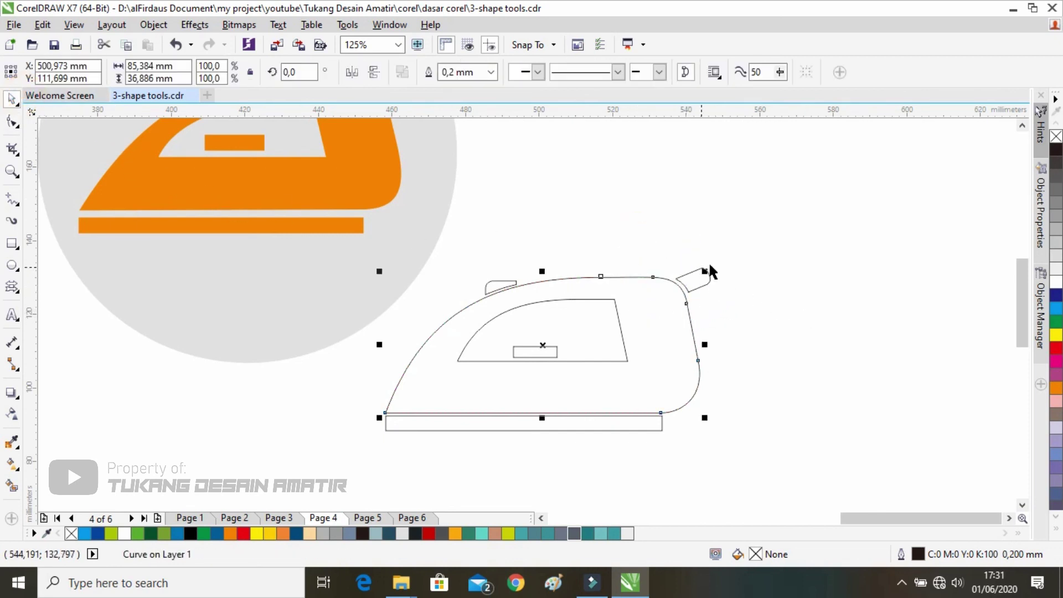
left_click(769, 245)
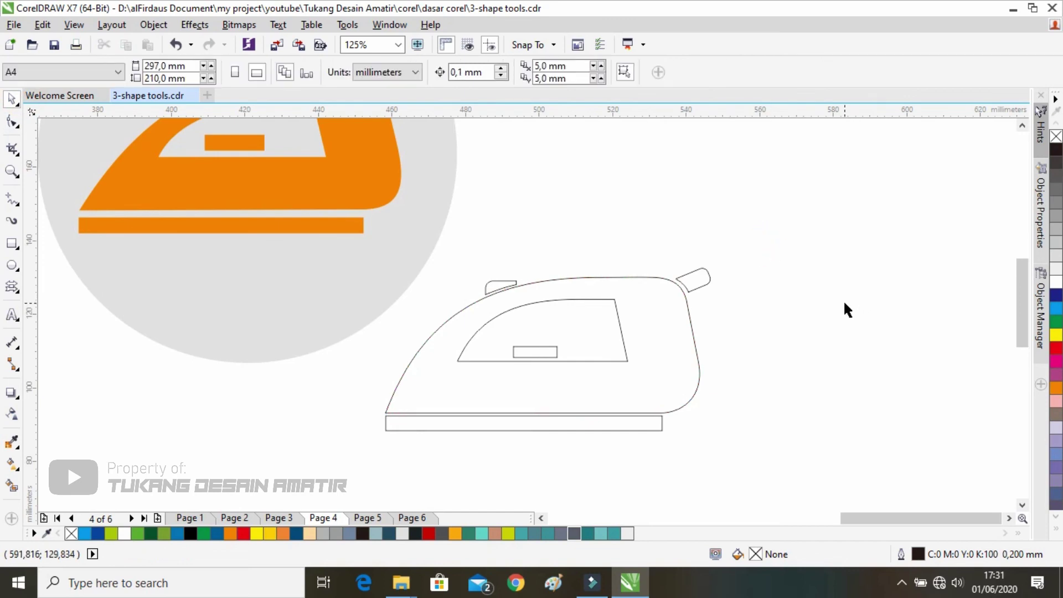
Move the original orange iron icon group away from the outline copy and center it on the page
scroll(736, 332, "down", 2)
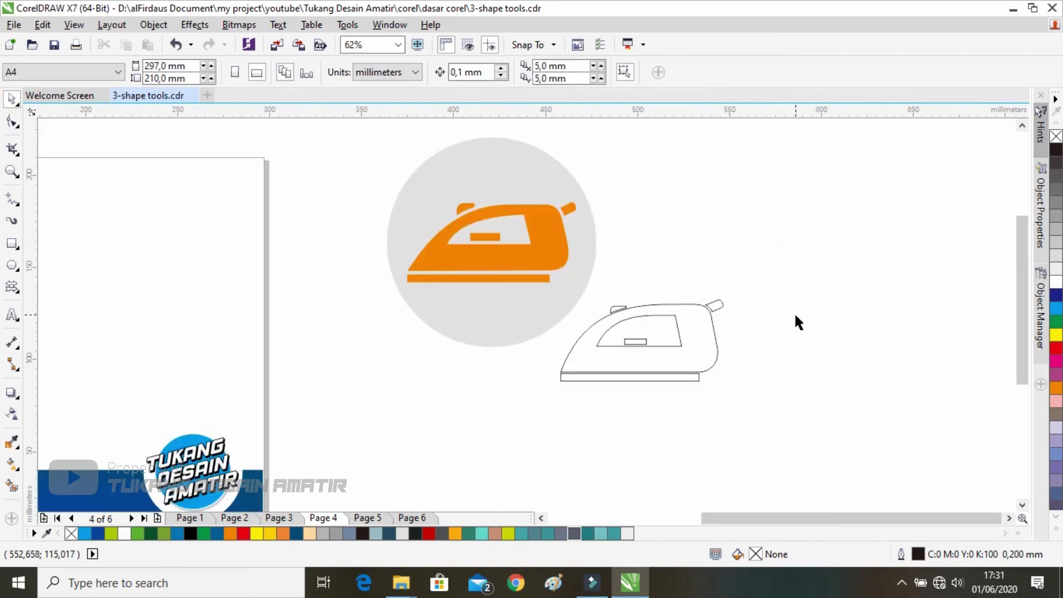
scroll(739, 347, "up", 2)
scroll(738, 348, "down", 2)
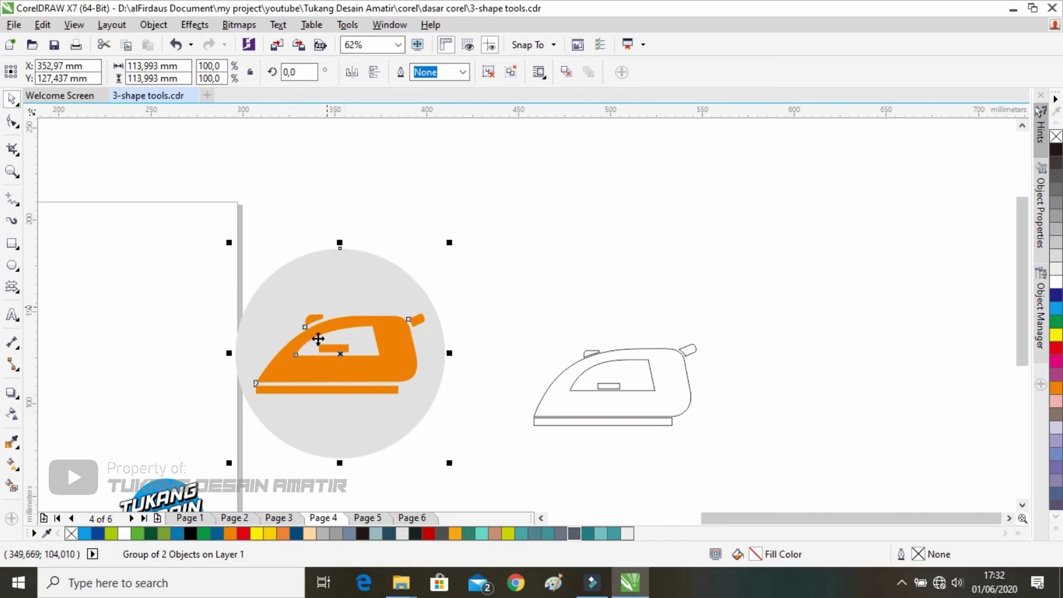
left_click(592, 238)
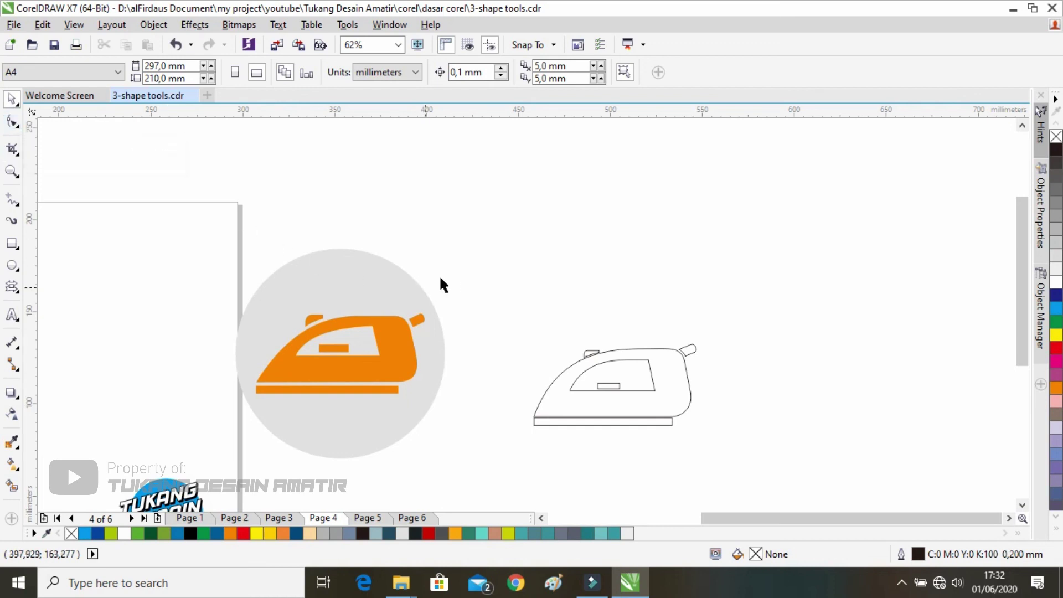
scroll(454, 271, "down", 1)
left_click(549, 303)
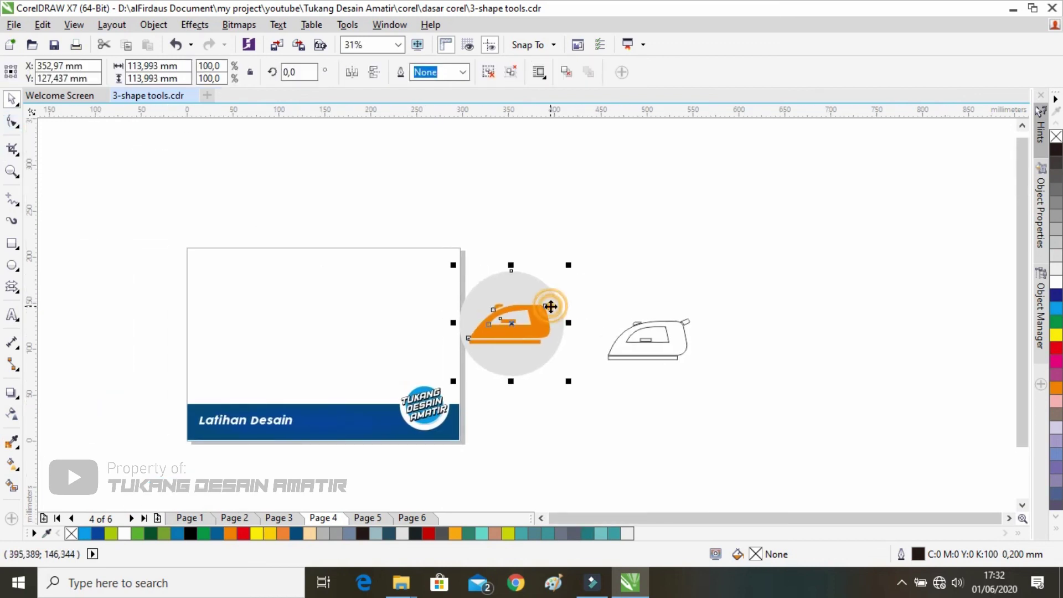
key("p")
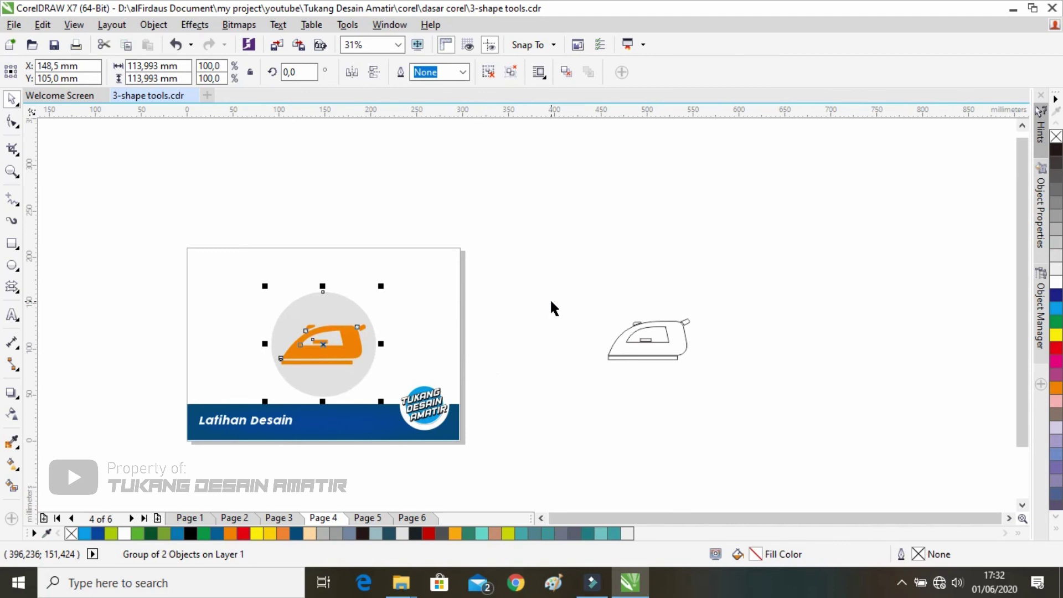
left_click(551, 252)
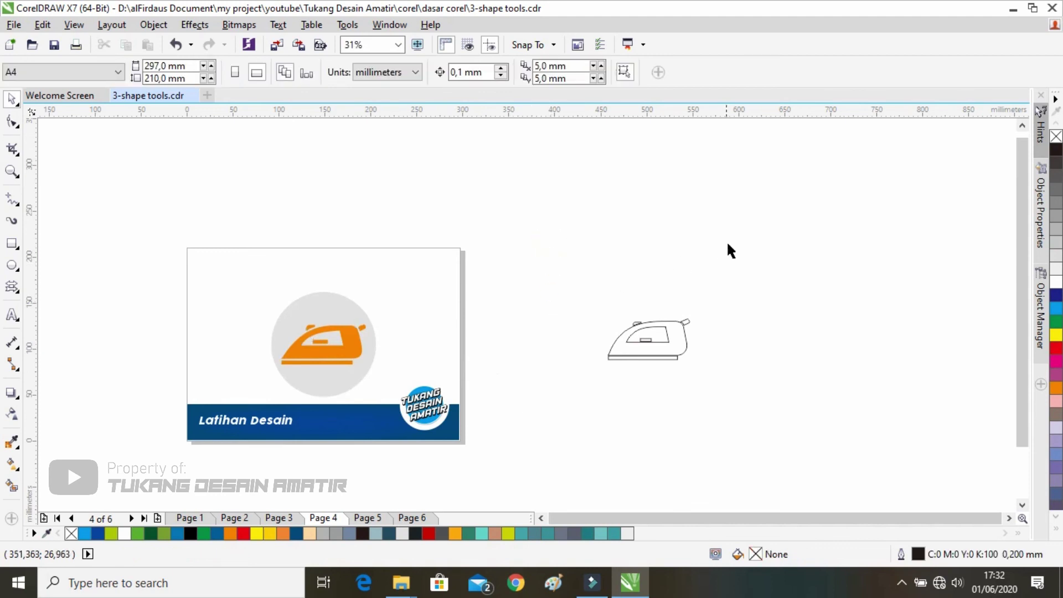
Open Page 5 and examine the mountain landscape illustration
scroll(714, 329, "up", 2)
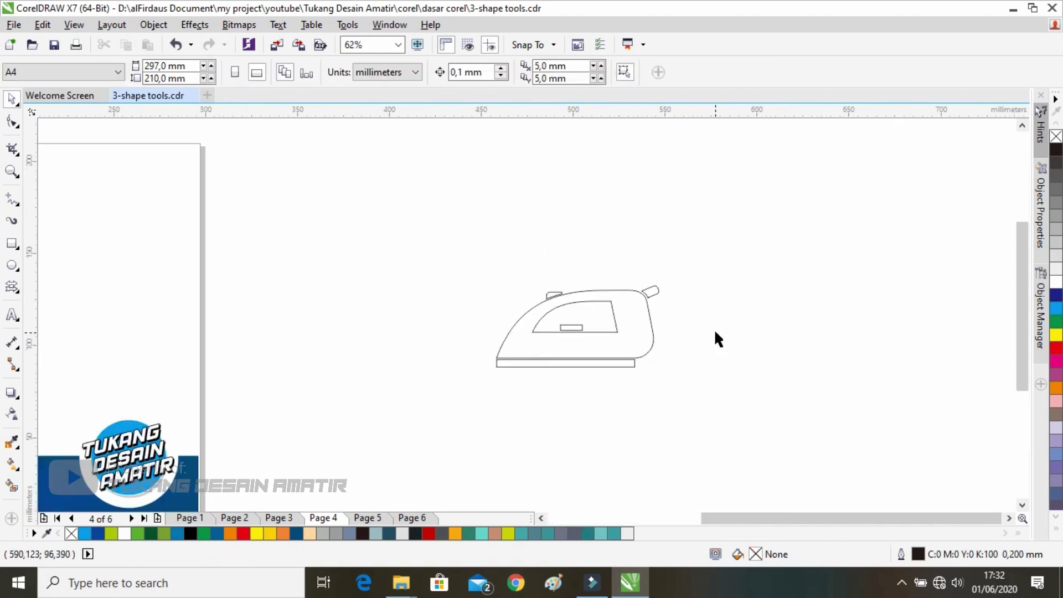
scroll(709, 325, "down", 2)
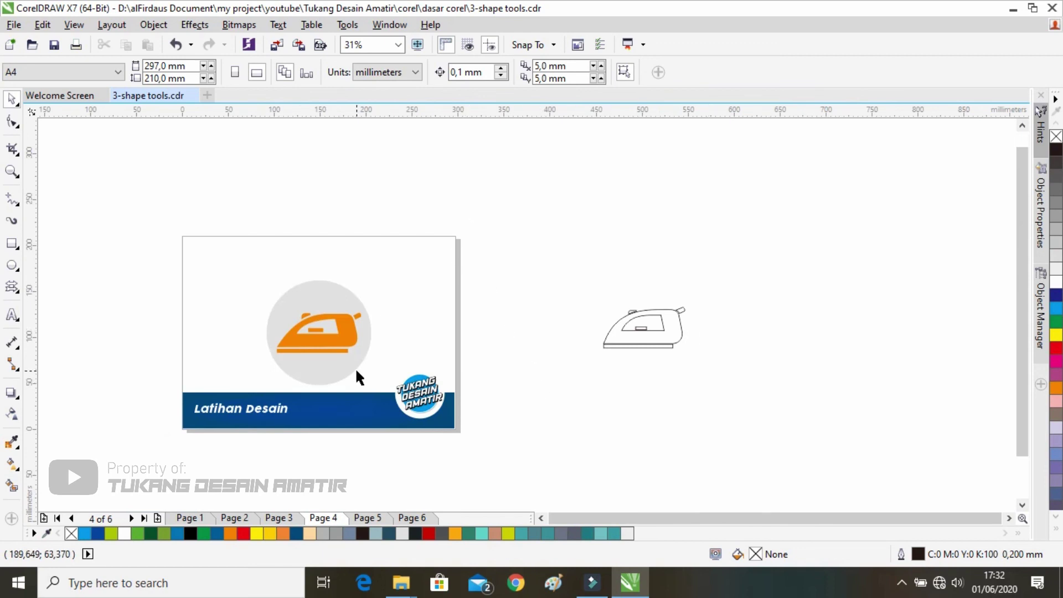
left_click(368, 518)
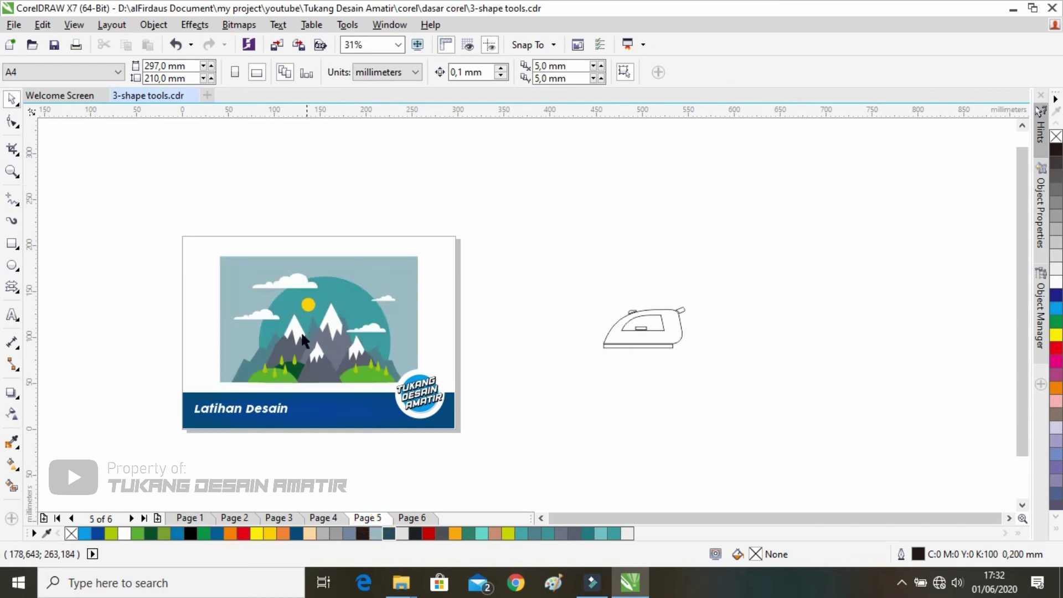
scroll(297, 366, "up", 1)
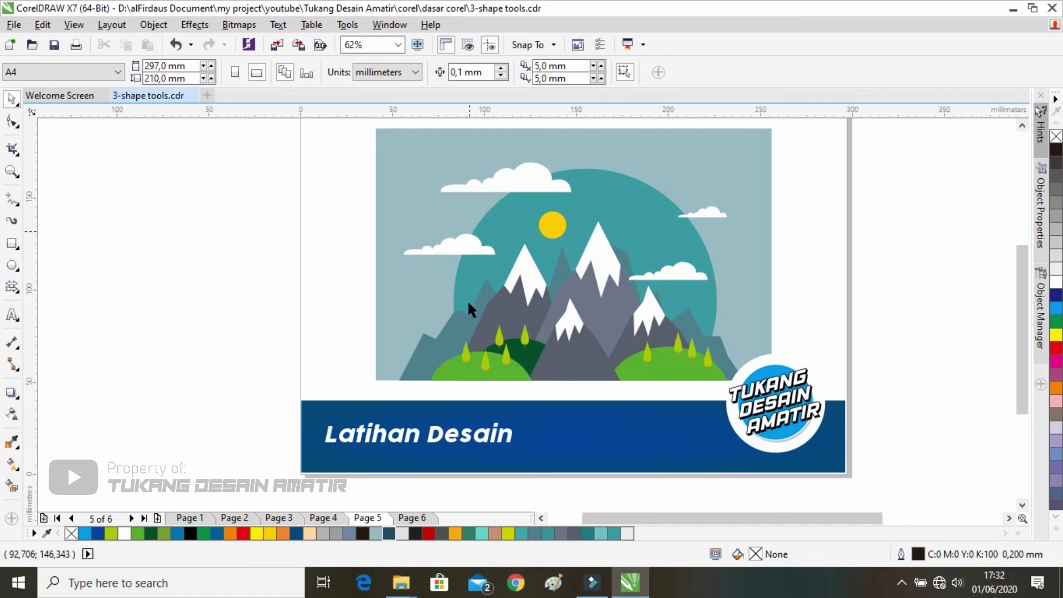
scroll(581, 331, "right", 2)
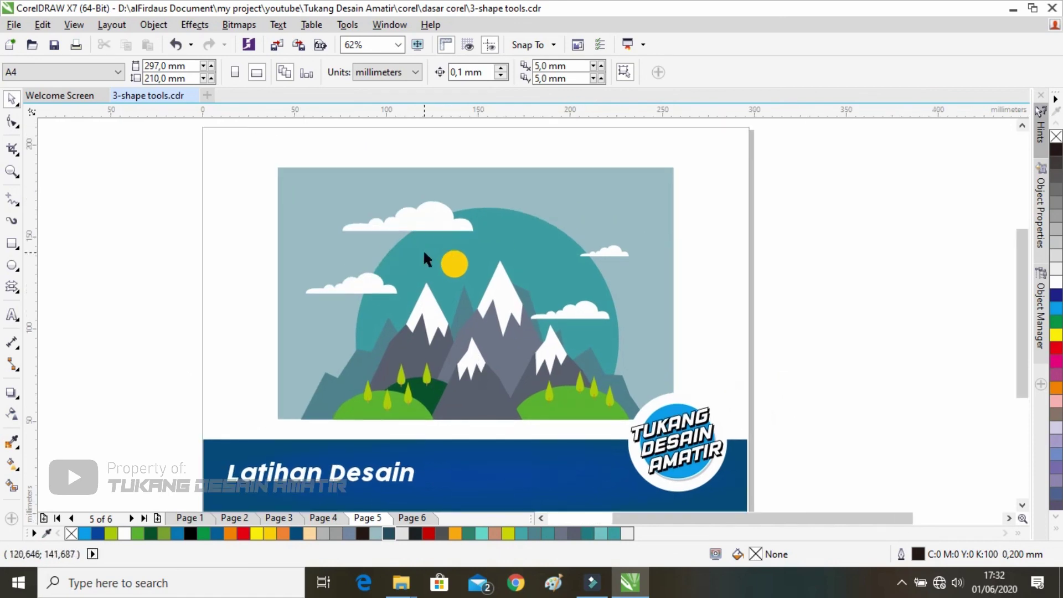